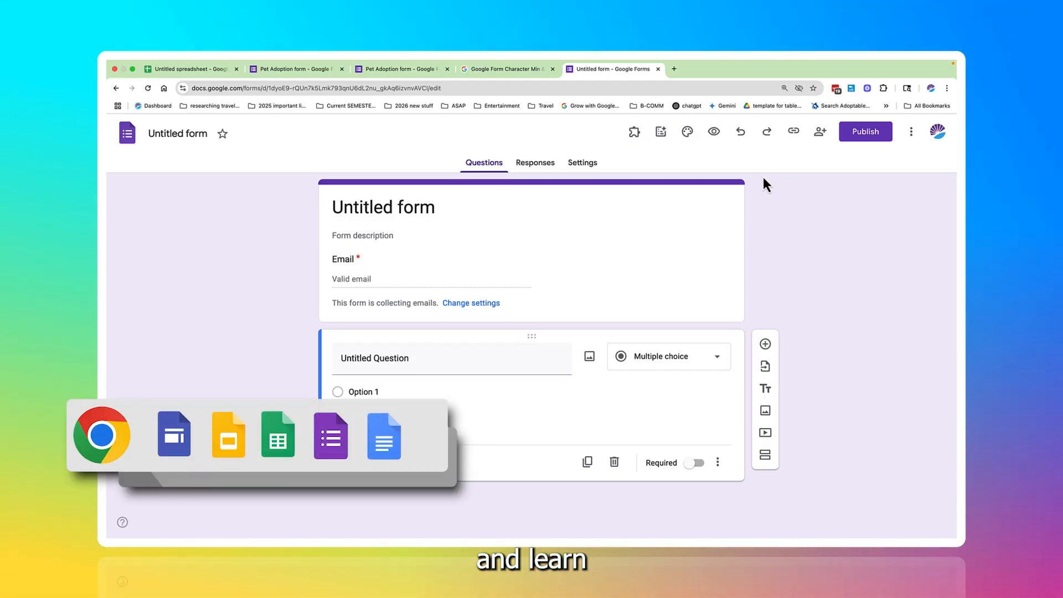
scroll(763, 178, "down", 1)
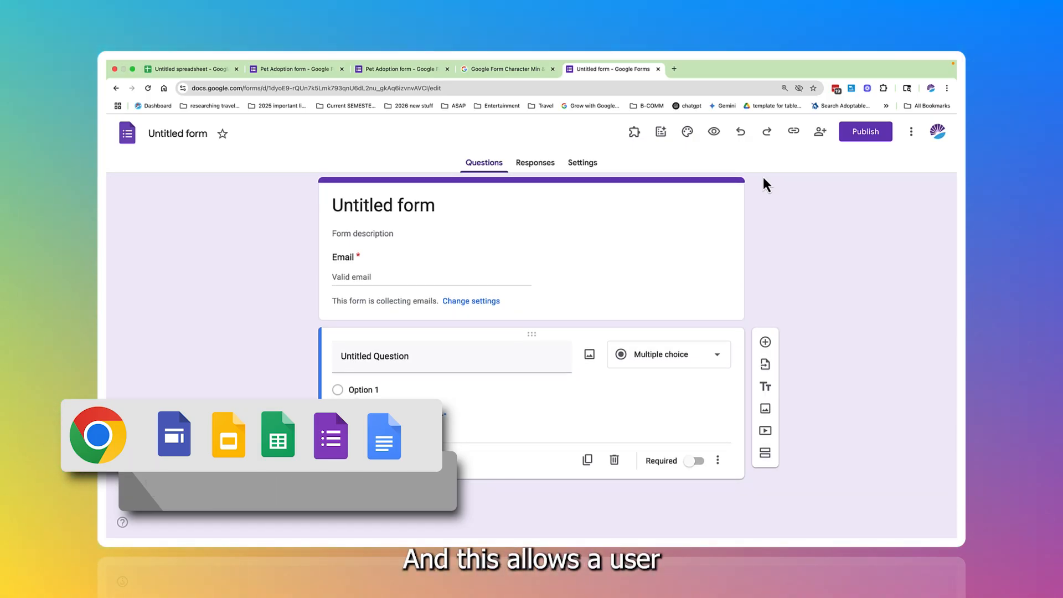
scroll(763, 177, "up", 1)
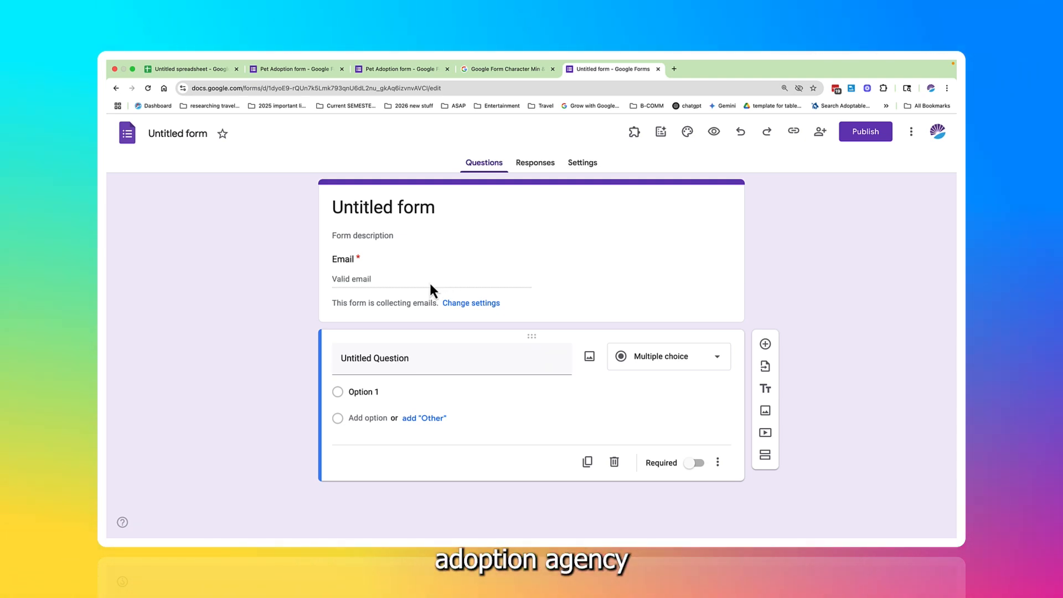
left_click(431, 285)
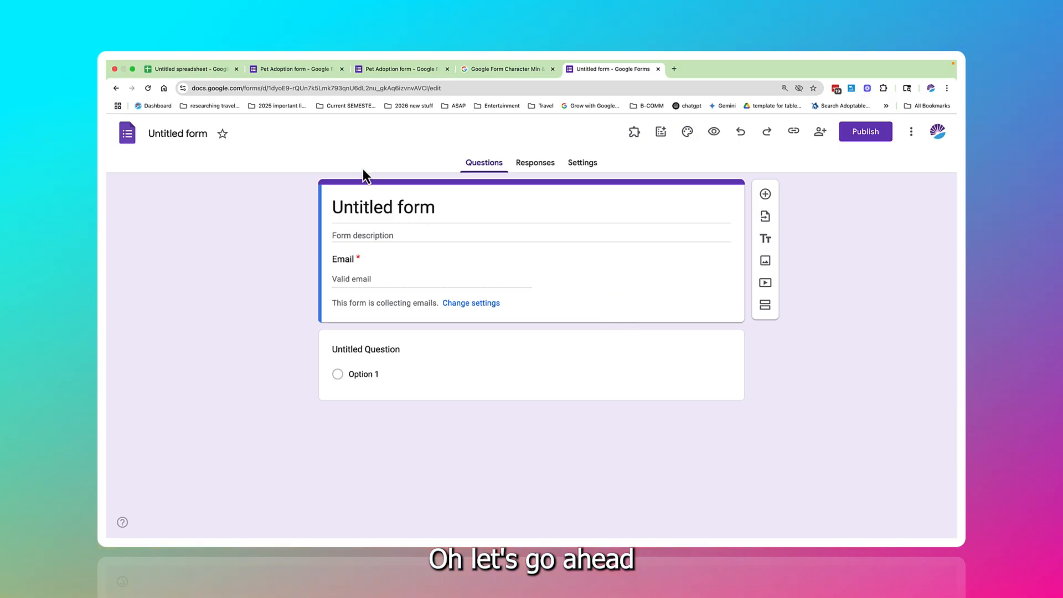
- Rename the untitled form as "Animal Adoption form_Branching" and apply the same text as its heading
left_click(166, 133)
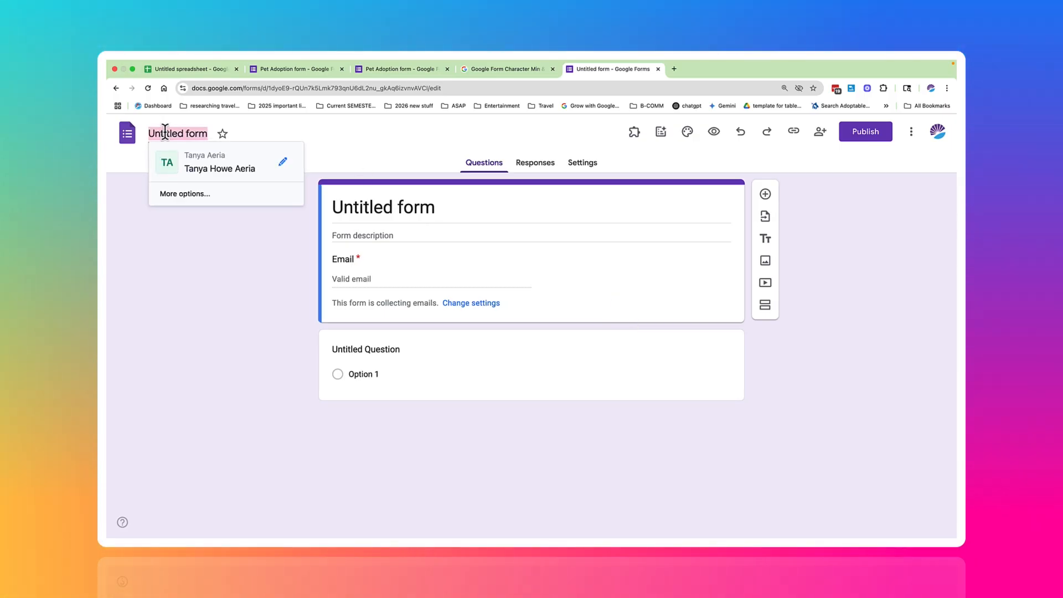
key("BackSpace")
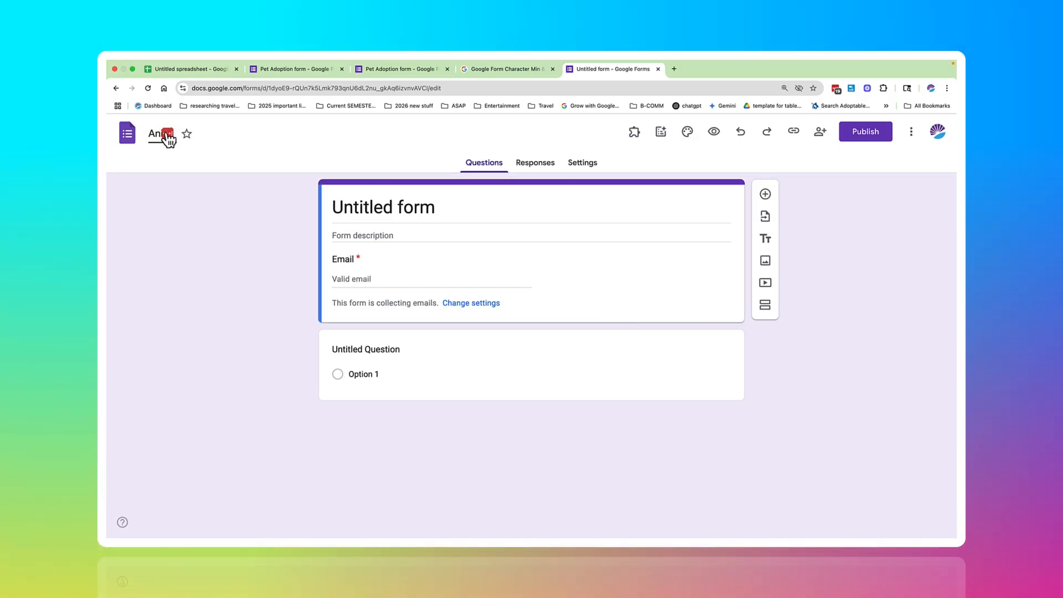
type("Ani")
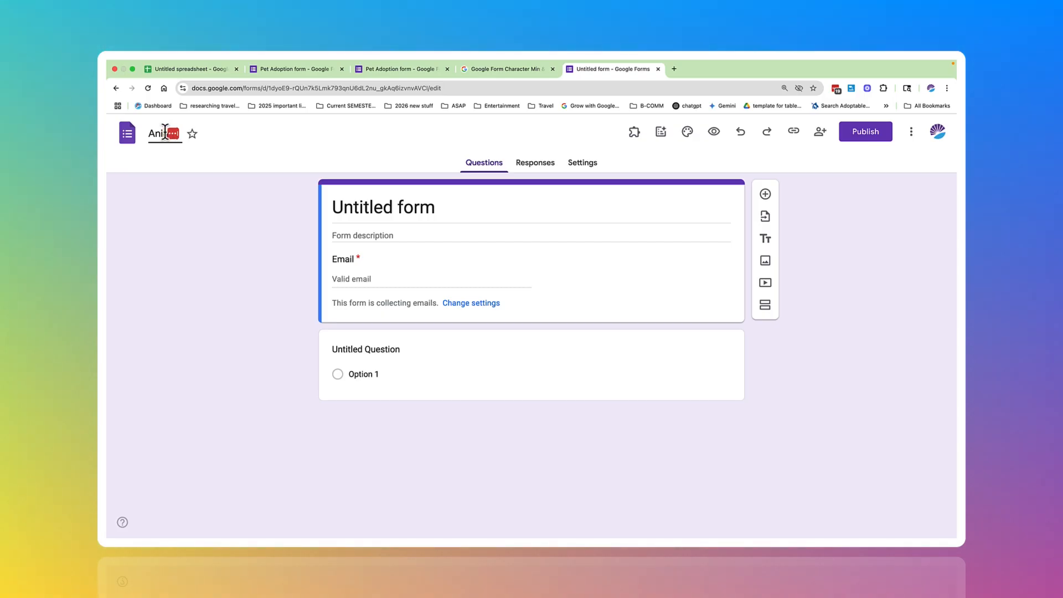
type("mal A")
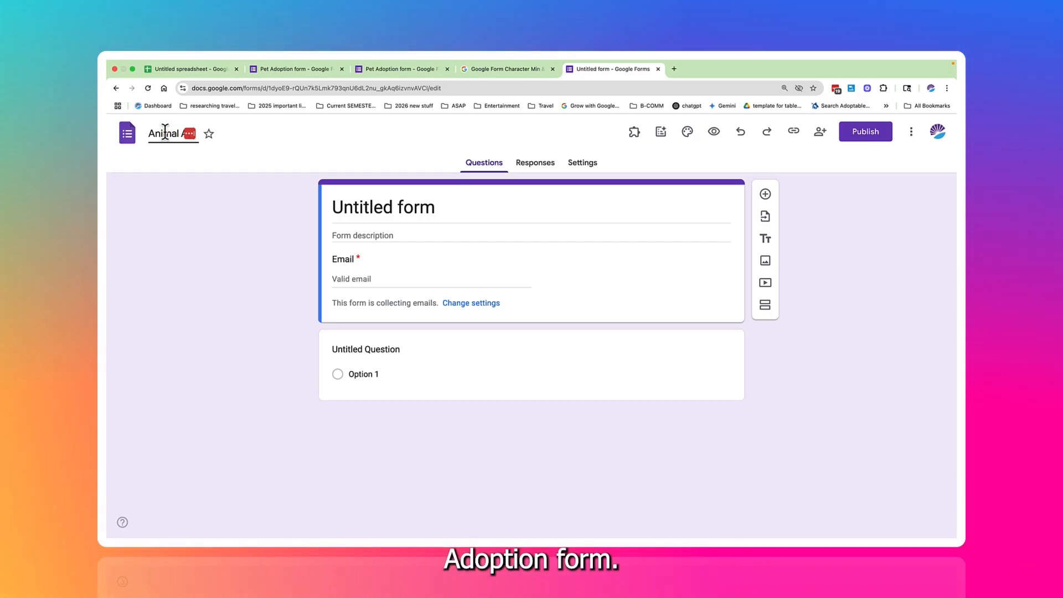
type("doption for")
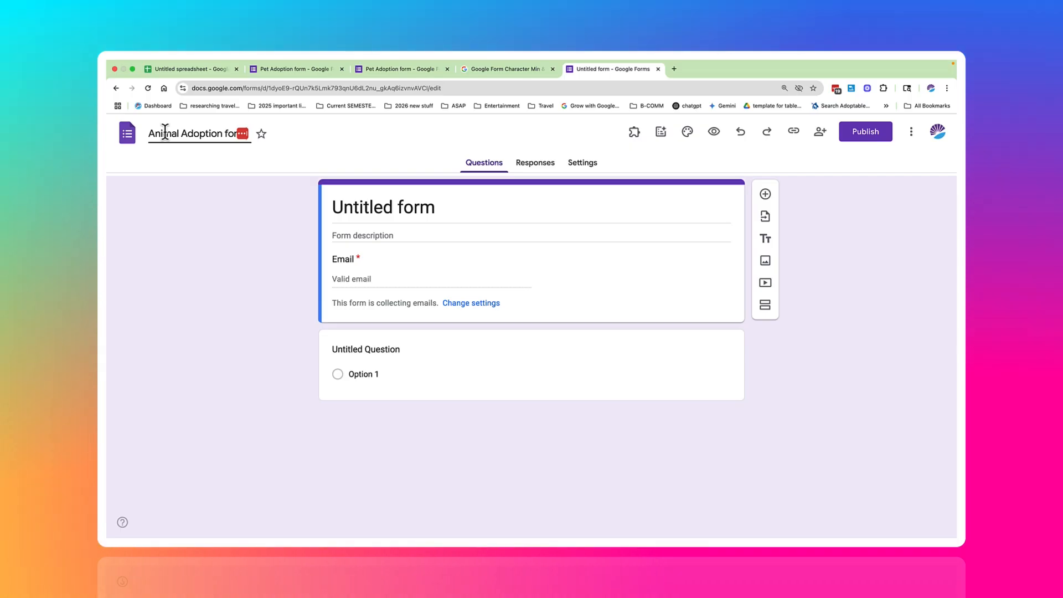
type("m_B")
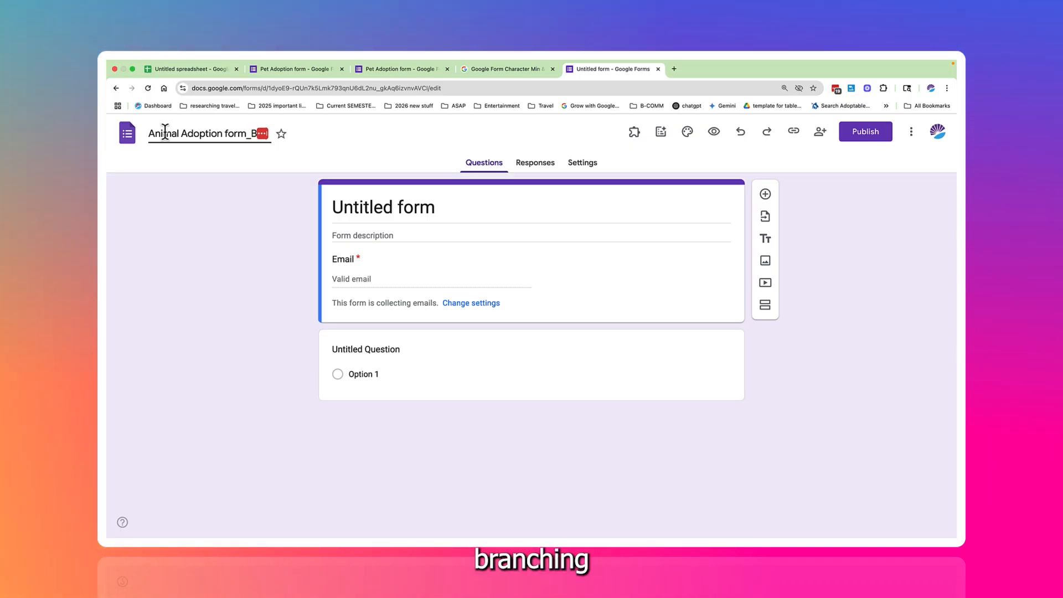
type("ranchi")
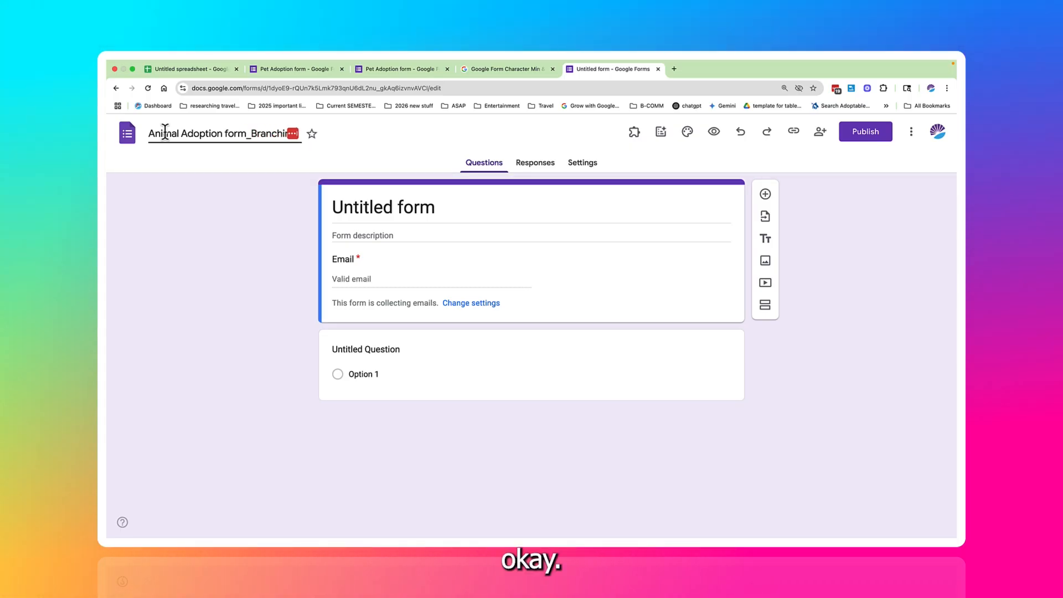
left_click(352, 207)
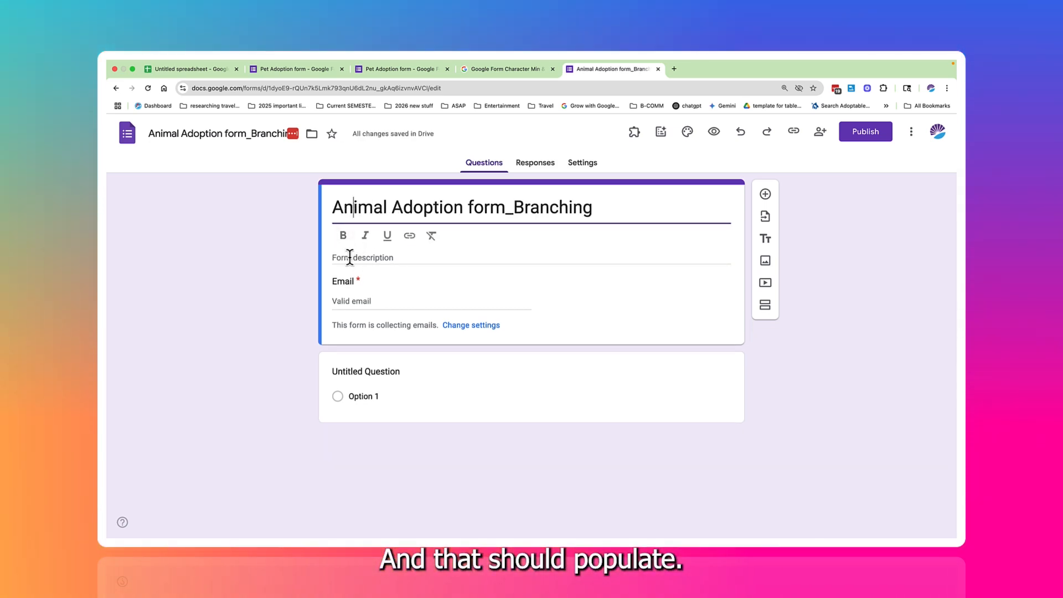
type("a")
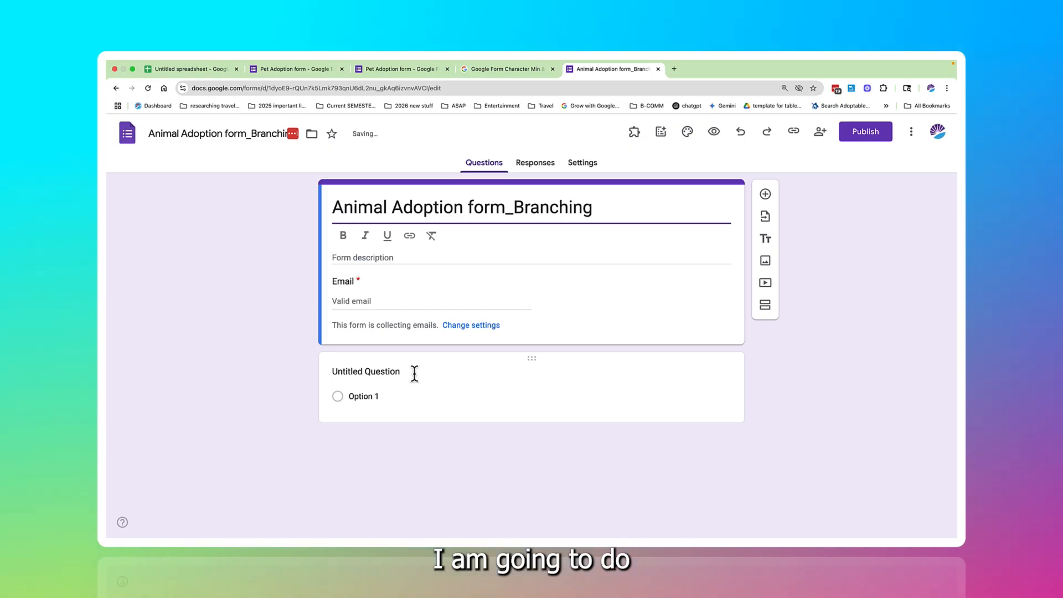
- Turn the untitled question into a short-answer question reading "What is your name"
left_click(409, 370)
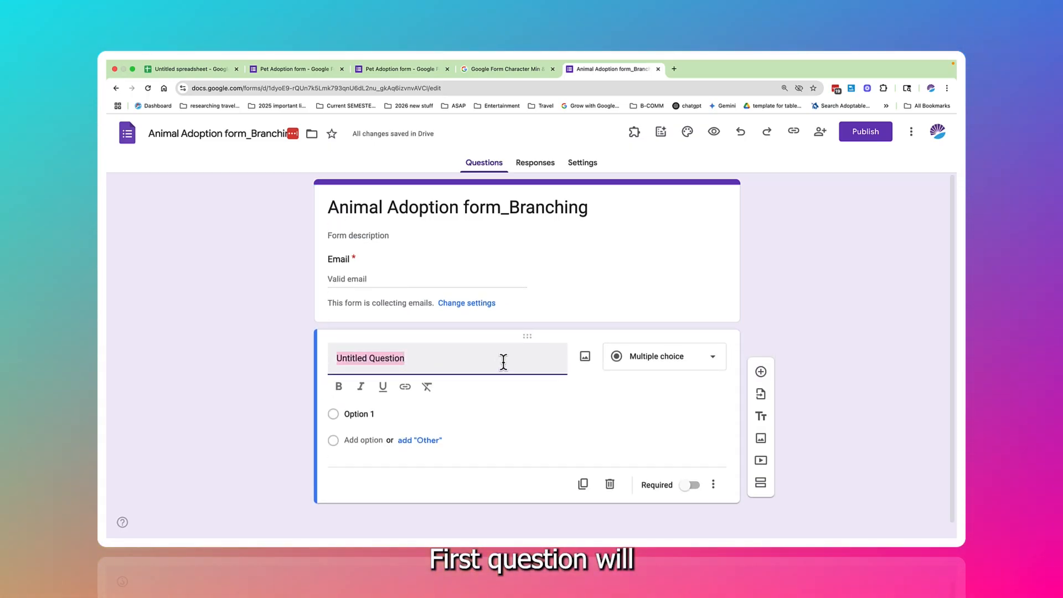
type("What is ")
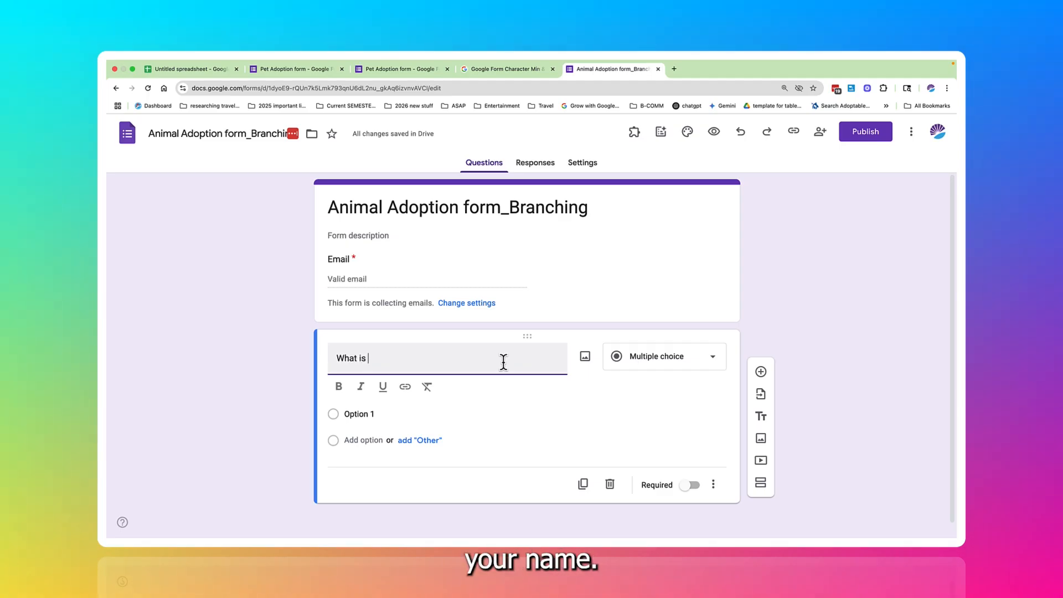
type("your name")
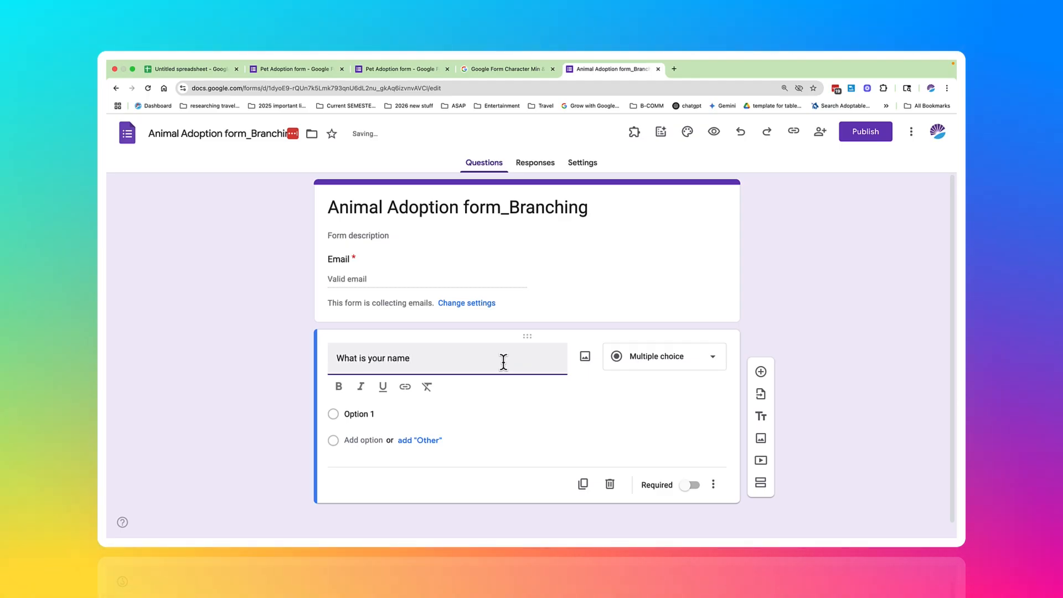
left_click(677, 360)
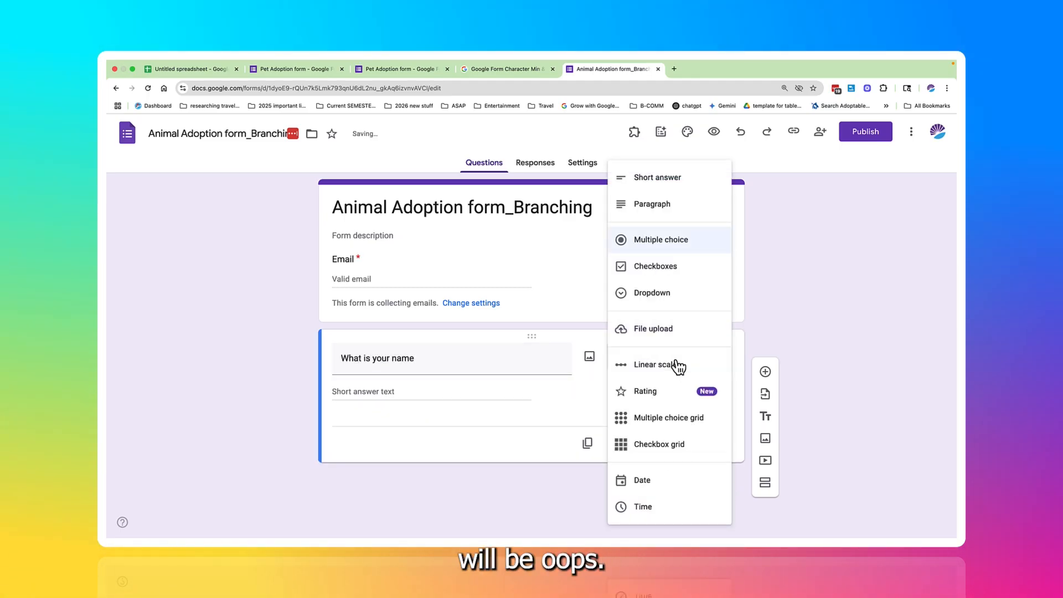
left_click(580, 384)
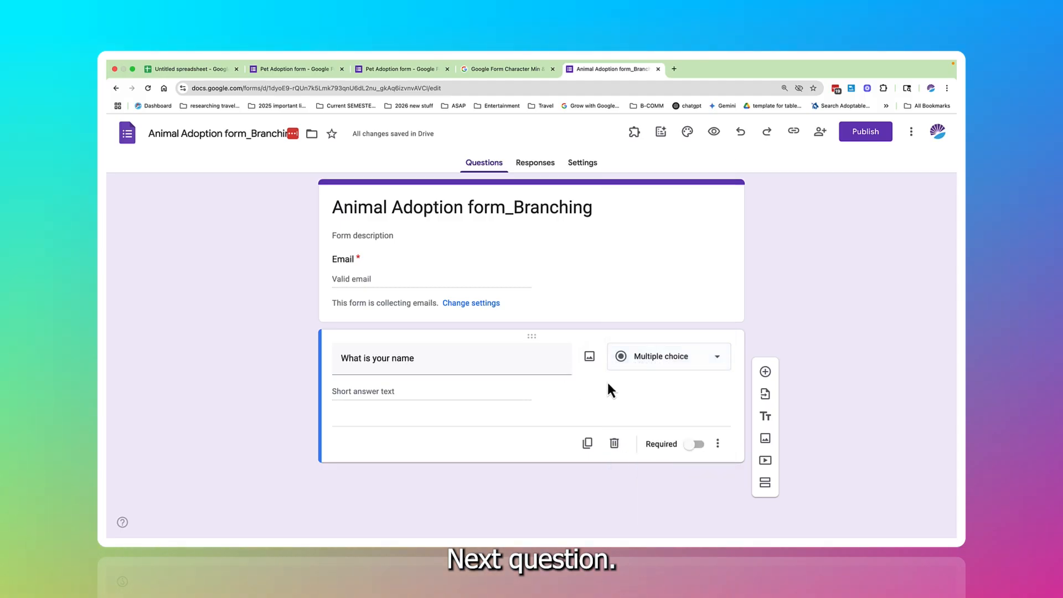
- Add a multiple-choice question below the name question reading "What type of pet would you like to adopt?"
left_click(766, 372)
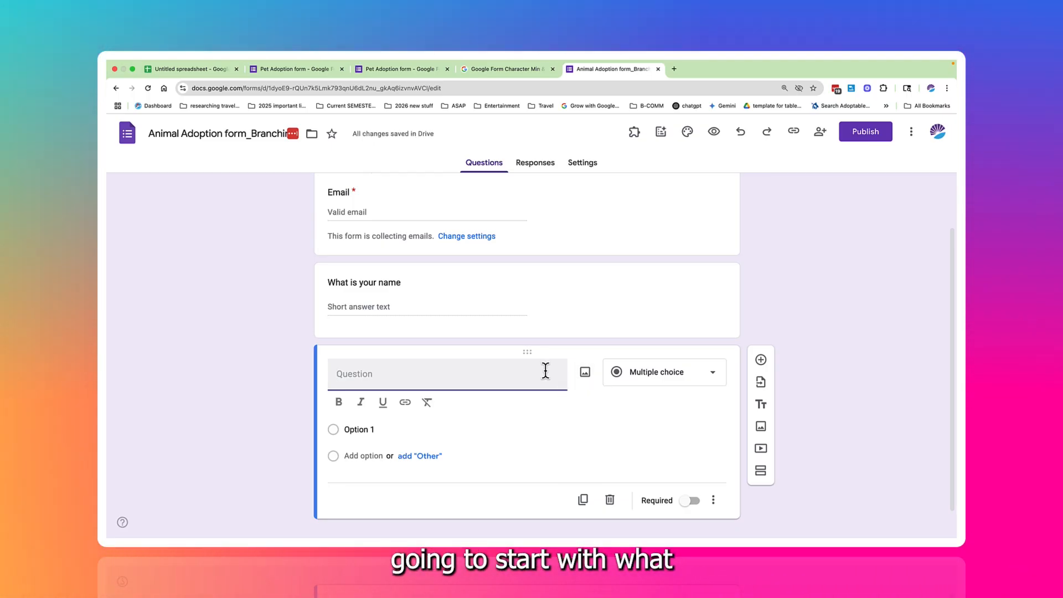
type("Whatad")
key("BackSpace")
key("BackSpace")
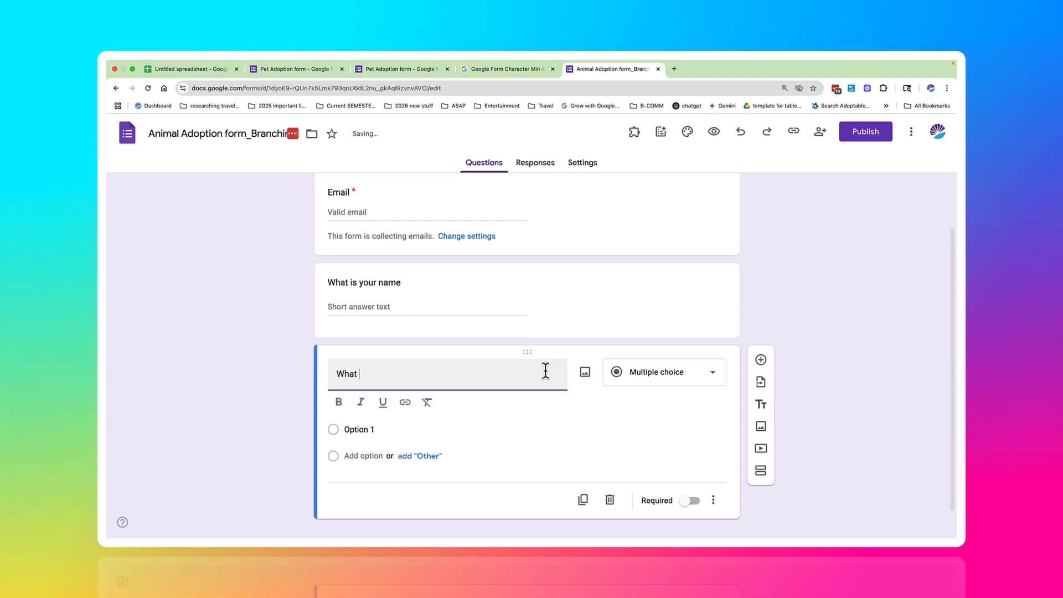
type("type of pet ")
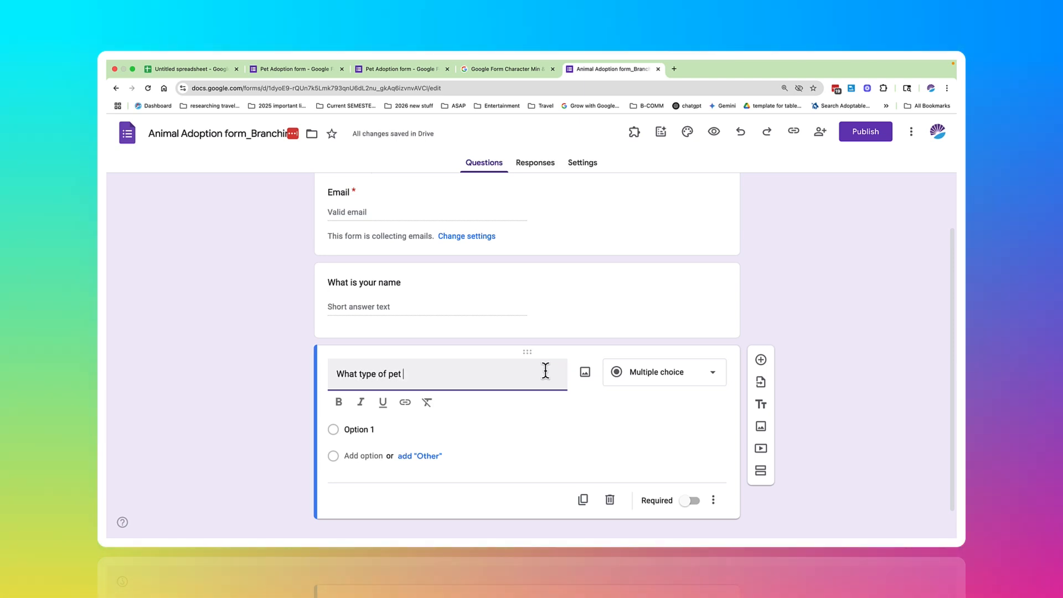
type("would you like")
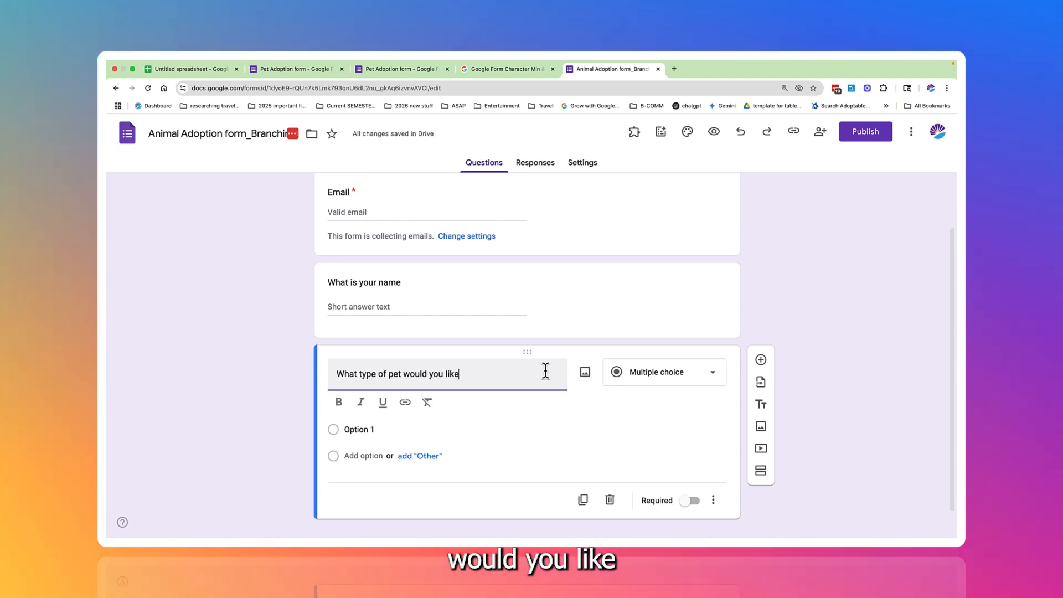
type(" to adopt?")
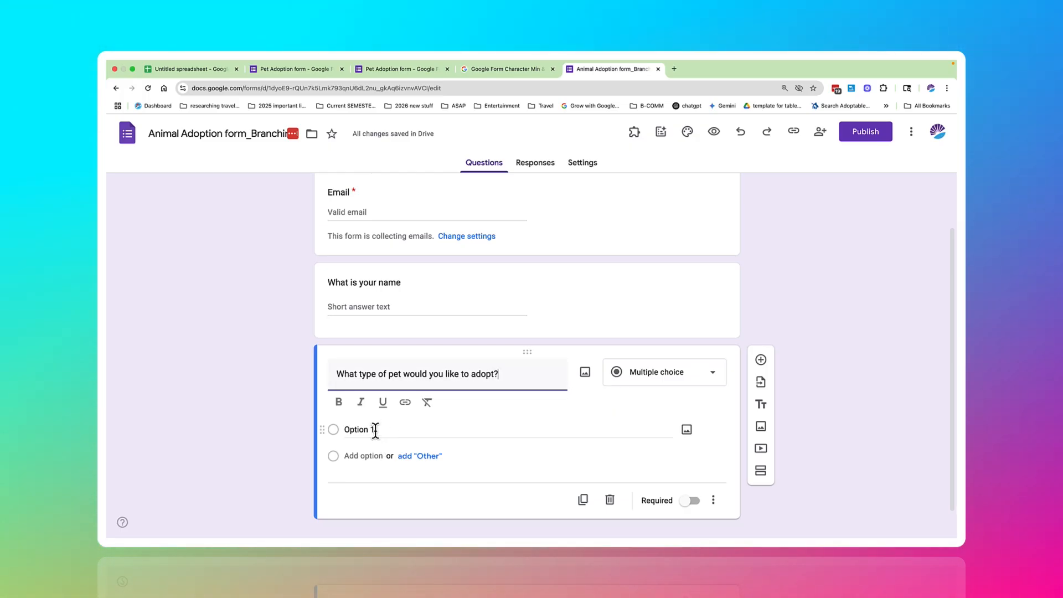
- Give the pet type question three answer options: Dog, Cat and Bird
left_click(375, 430)
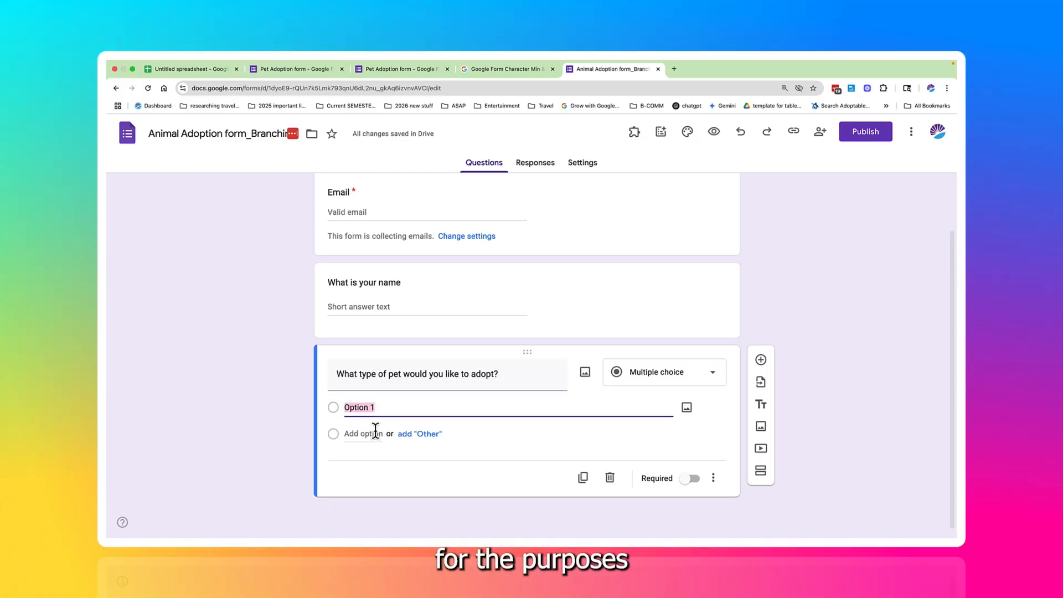
type("Pu")
key("BackSpace")
key("BackSpace")
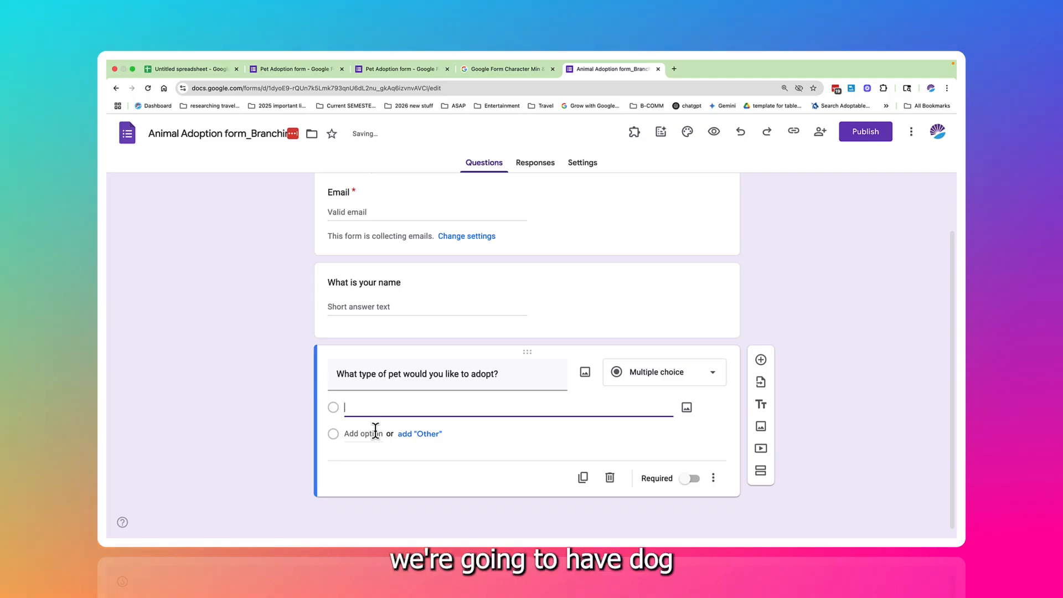
type("Dog")
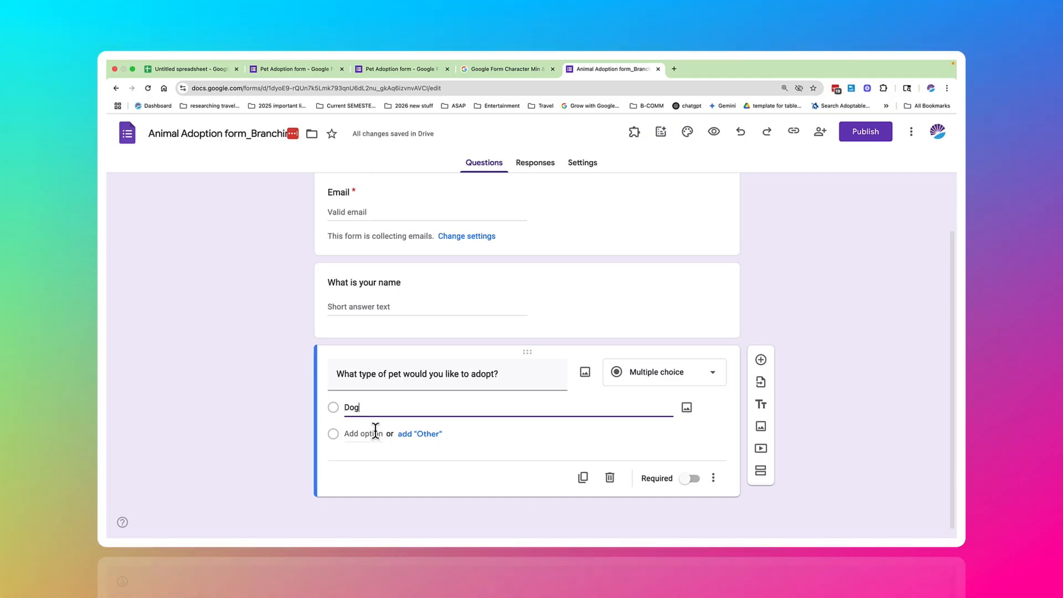
key("Tab")
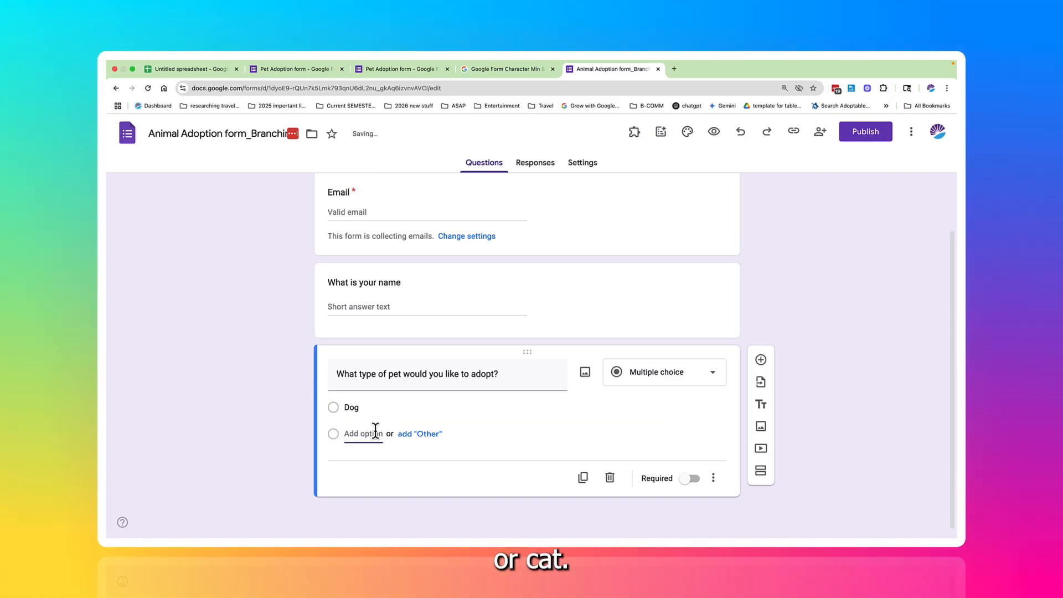
left_click(375, 433)
type("Cat")
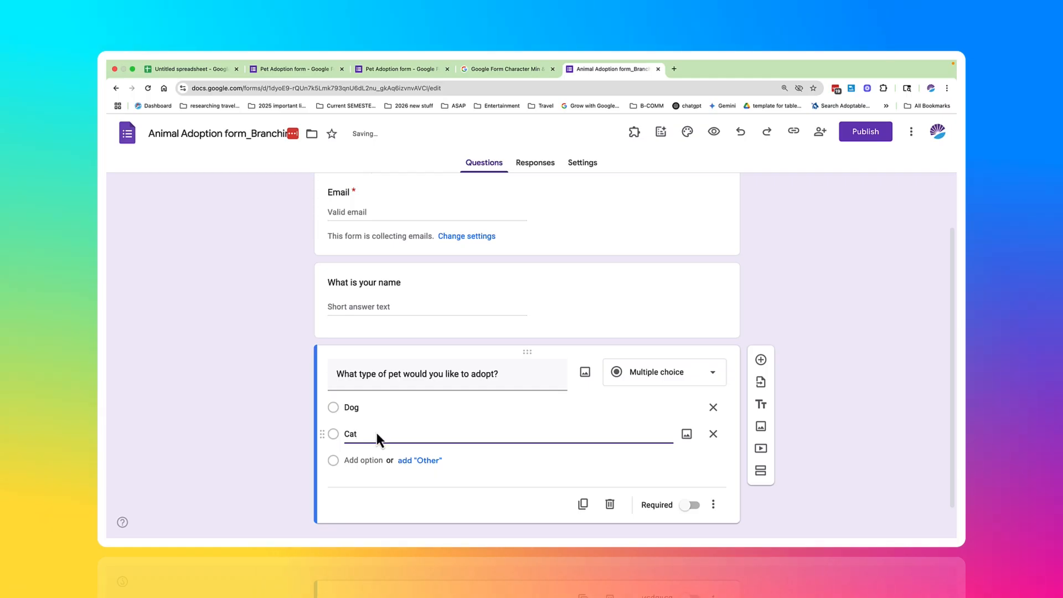
left_click(367, 467)
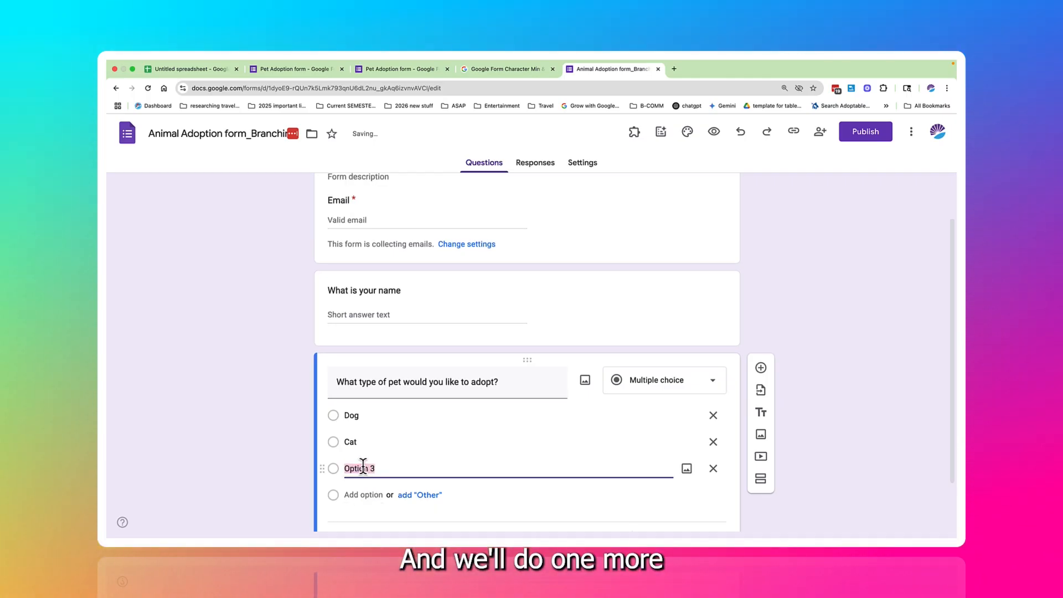
type("Bird")
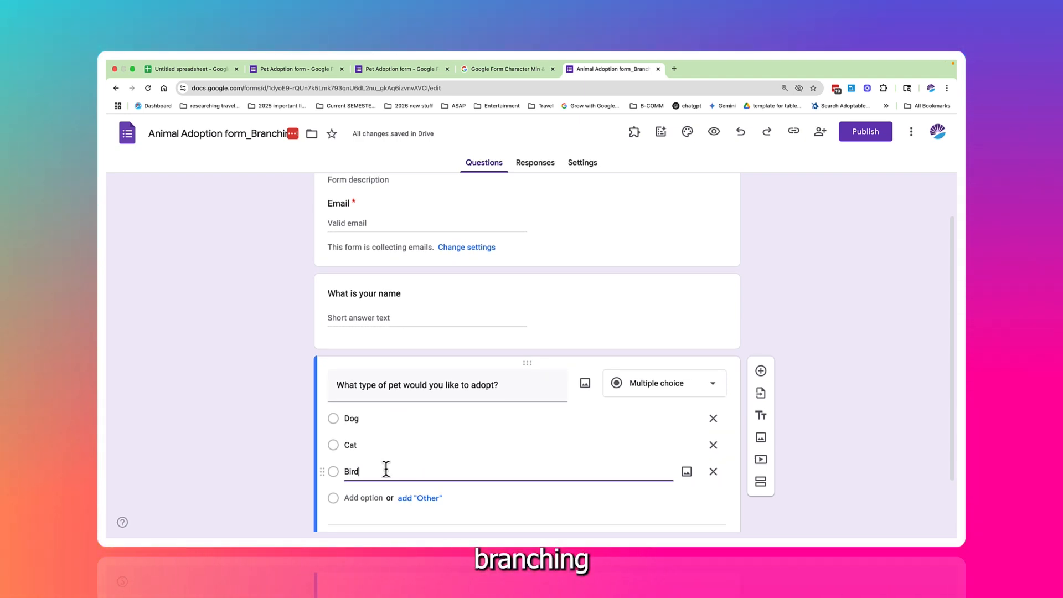
- Add a second section after the pet type question and title it "Adopt a Dog"
scroll(386, 468, "down", 2)
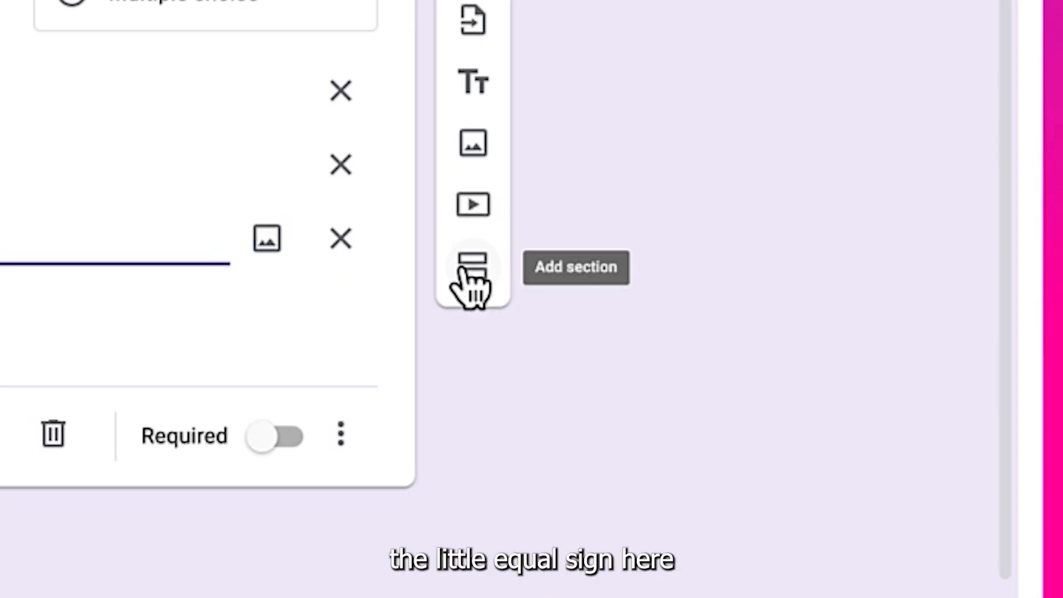
left_click(472, 271)
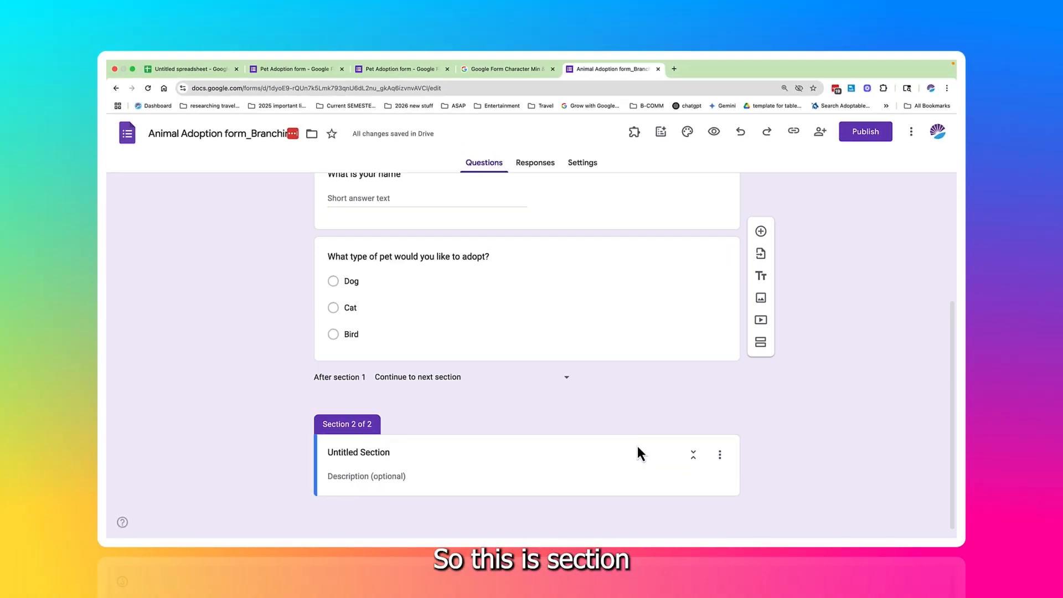
left_click(404, 452)
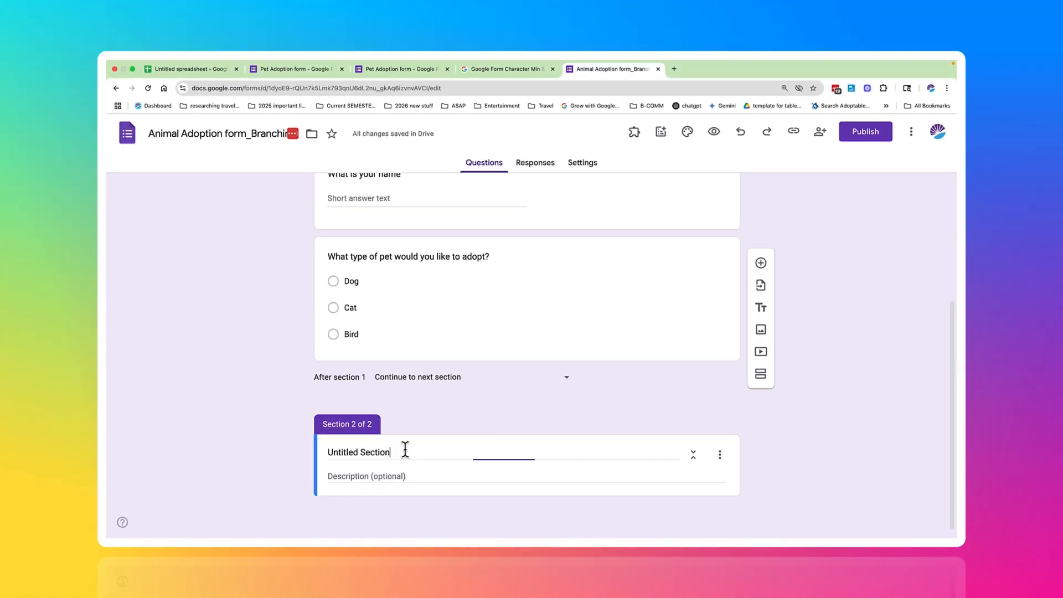
key("BackSpace")
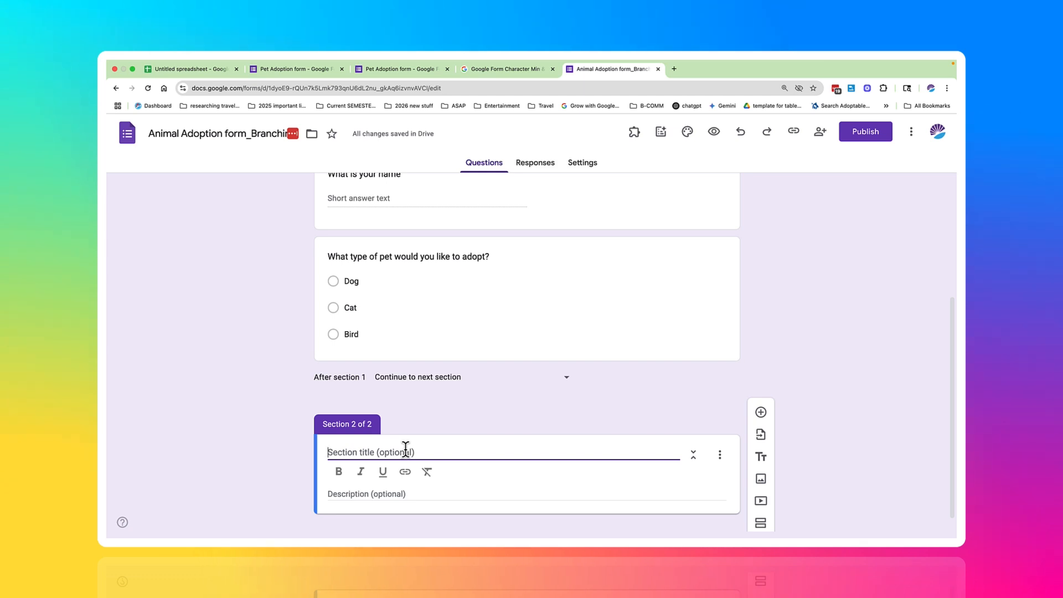
type("Ad")
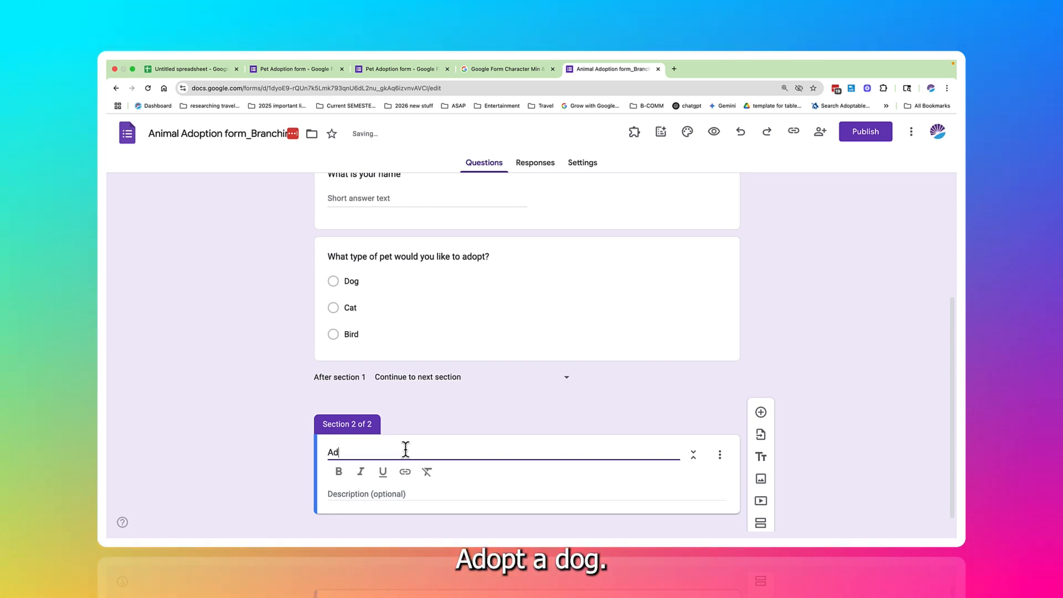
type("opt a")
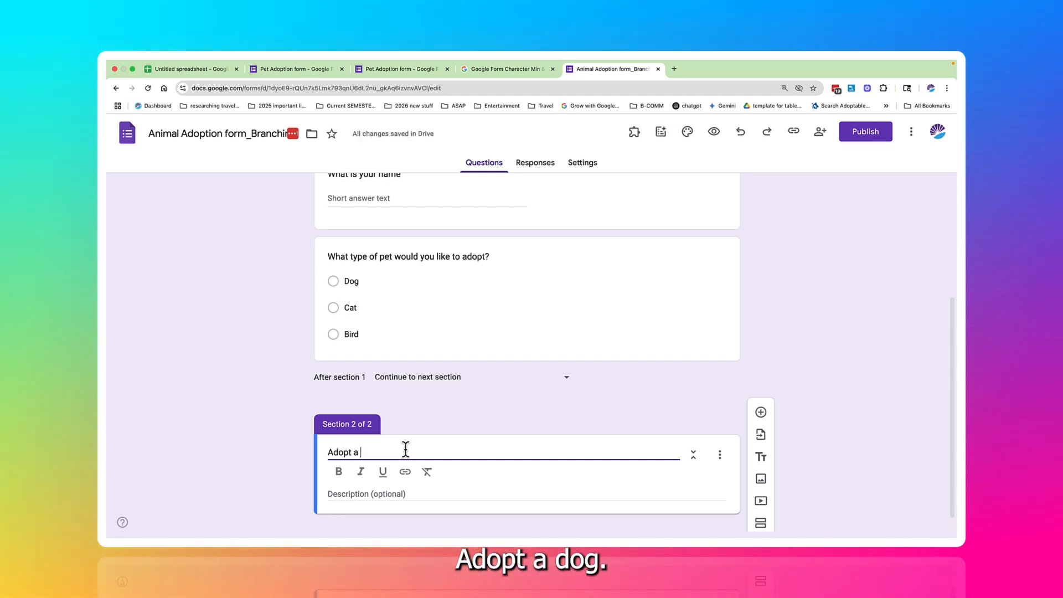
type(" Dog")
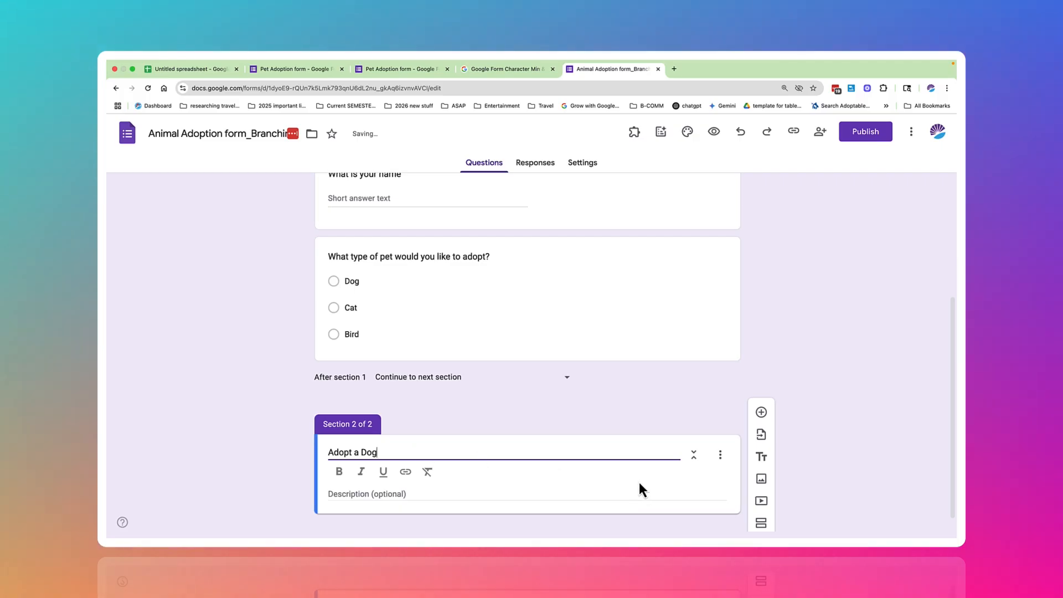
- Add a third section below the dog section and title it "Adopt a Cat"
left_click(762, 523)
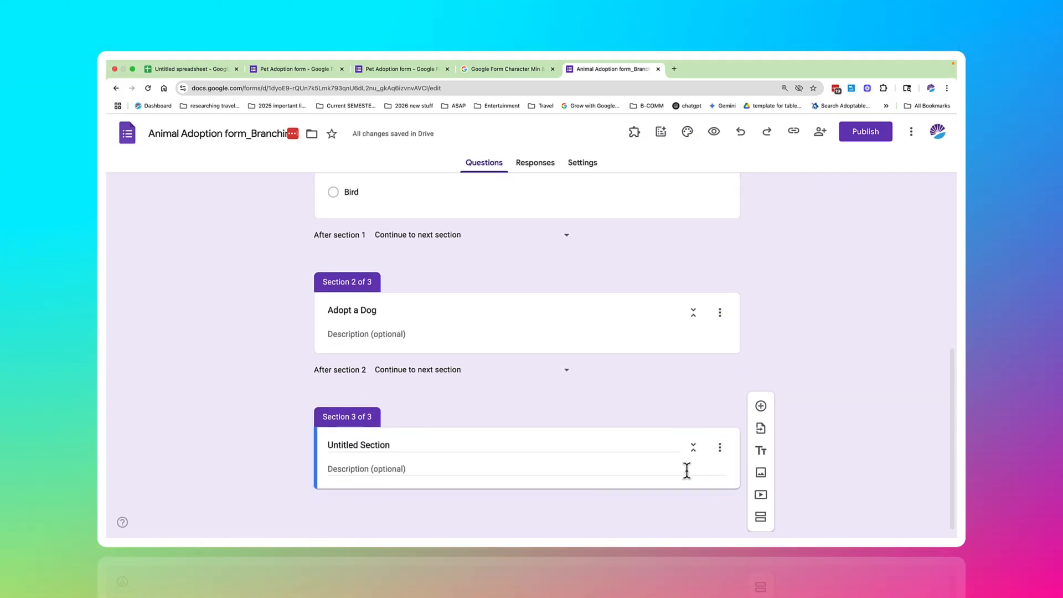
left_click(638, 441)
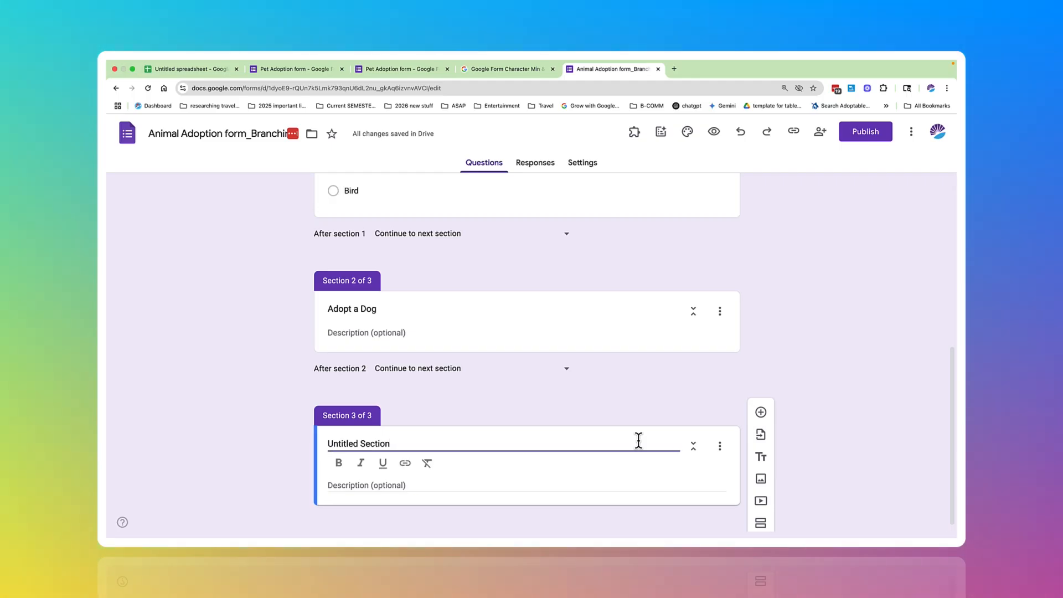
key("BackSpace")
key("BackSpace")
key("BackSpace")
key("BackSpace")
key("BackSpace")
key("BackSpace")
key("BackSpace")
key("BackSpace")
key("BackSpace")
key("BackSpace")
key("BackSpace")
key("BackSpace")
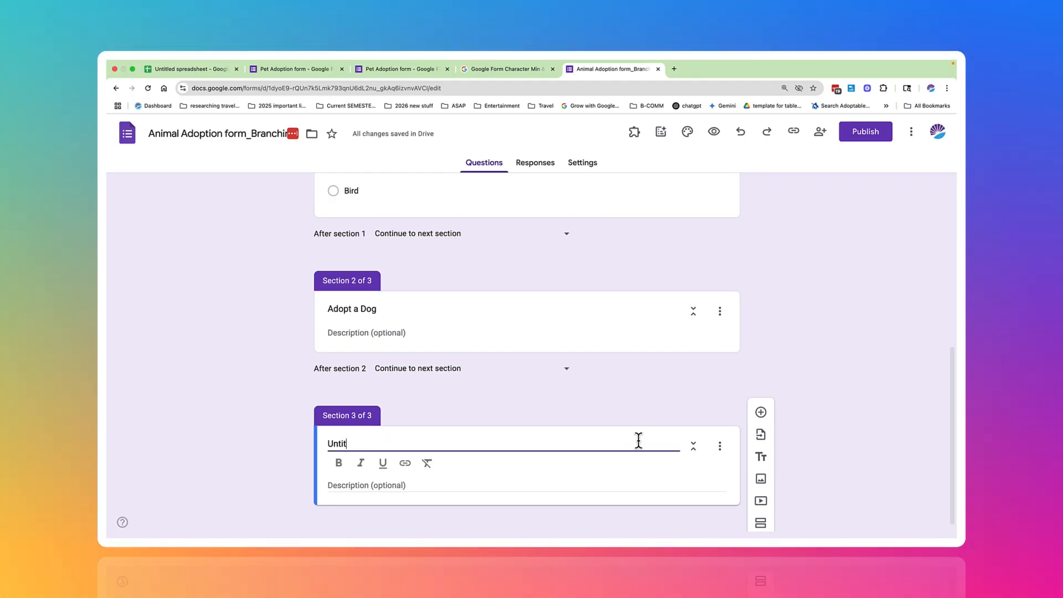
type("Adopt a Ca")
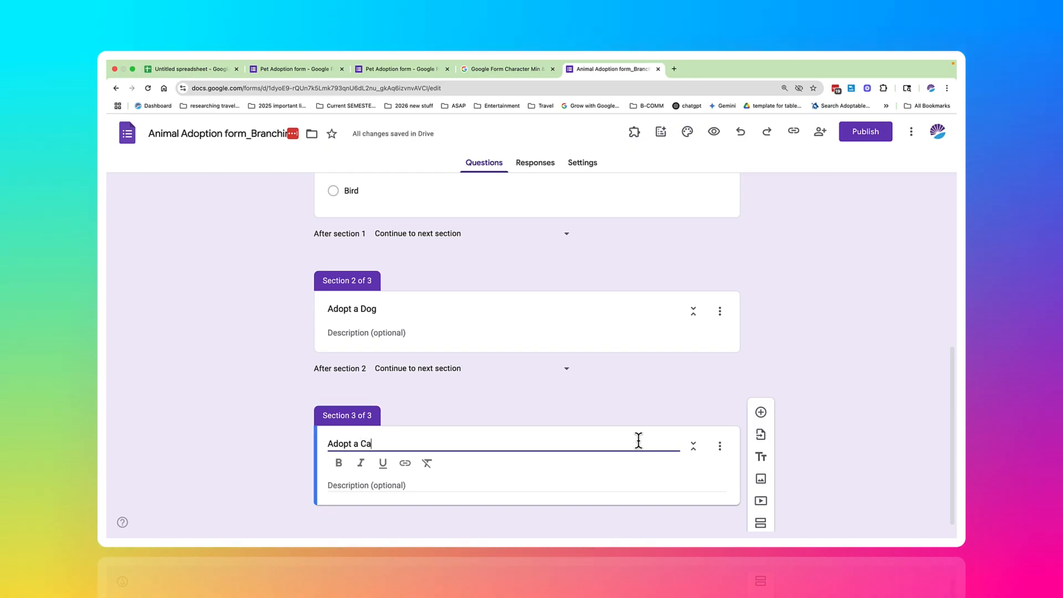
type("t")
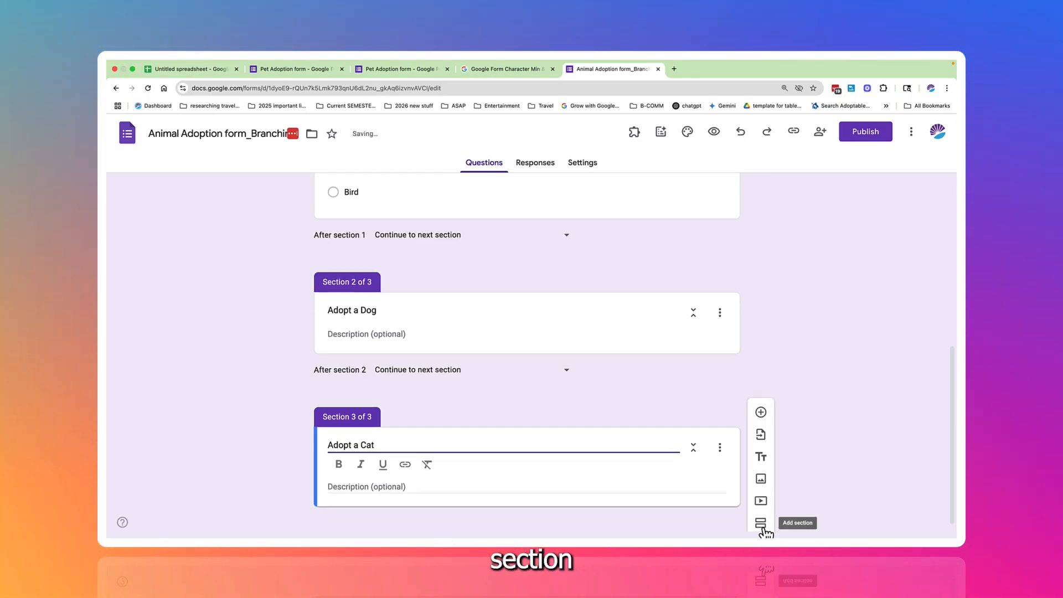
- Add a fourth section below the cat section and title it "Adopt a Bird"
left_click(761, 522)
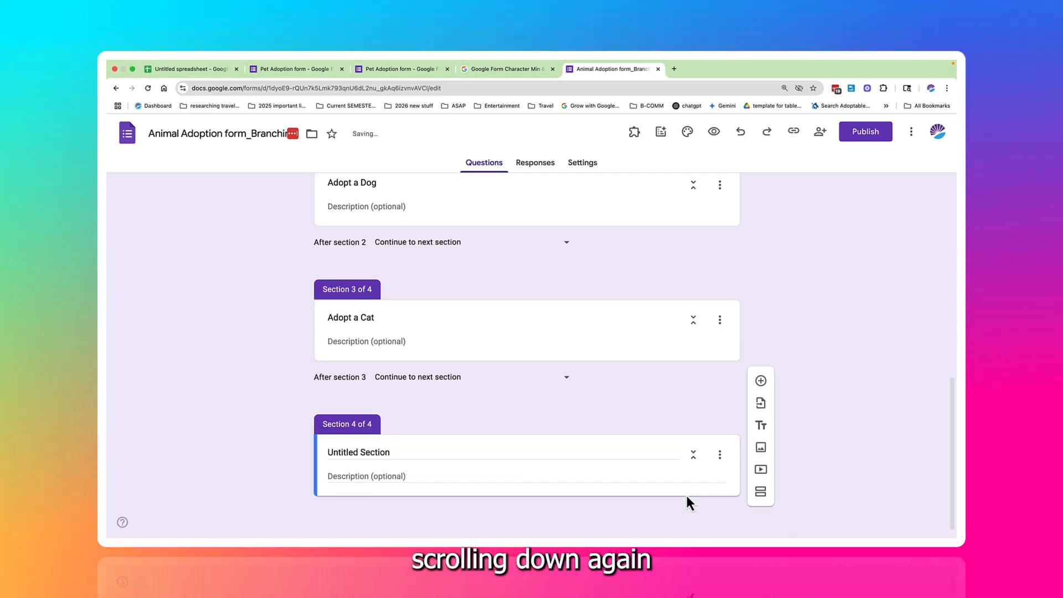
left_click(522, 441)
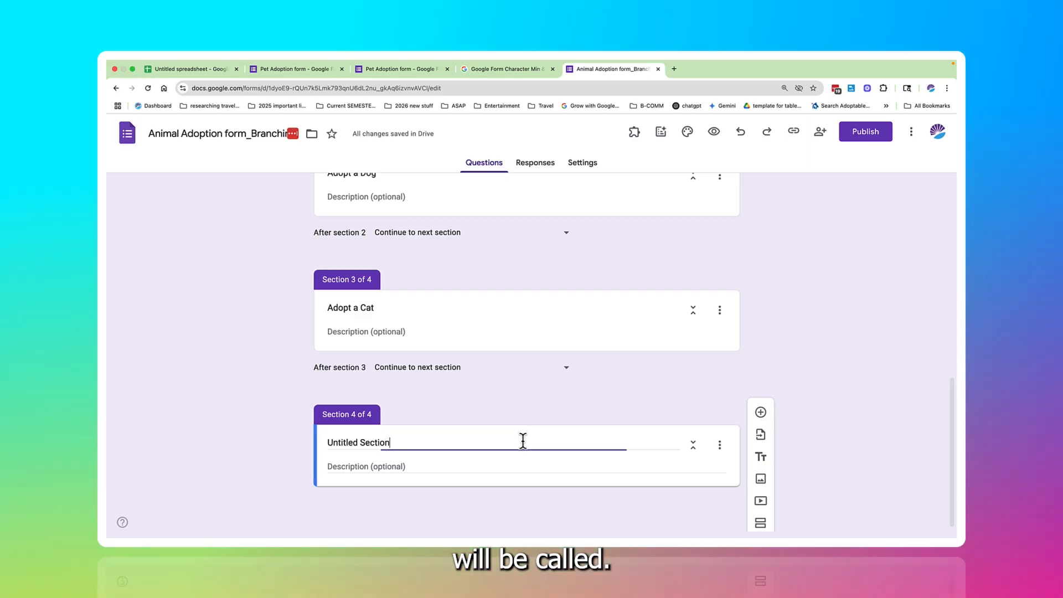
triple_click(524, 441)
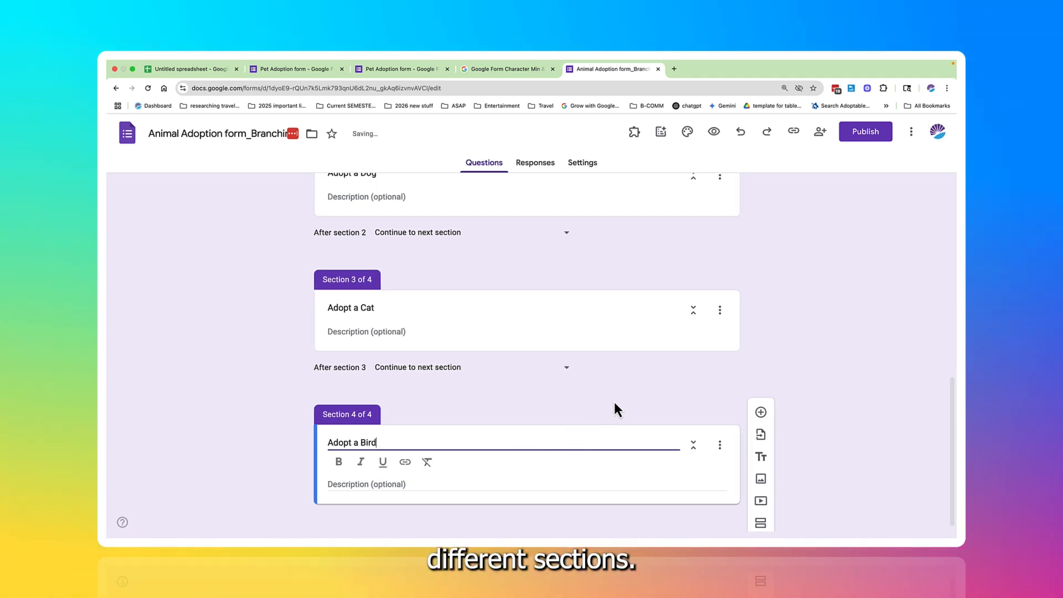
- Add a multiple-choice question to the Adopt a Dog section reading "What age of dog are you looking to adopt?"
scroll(615, 404, "up", 3)
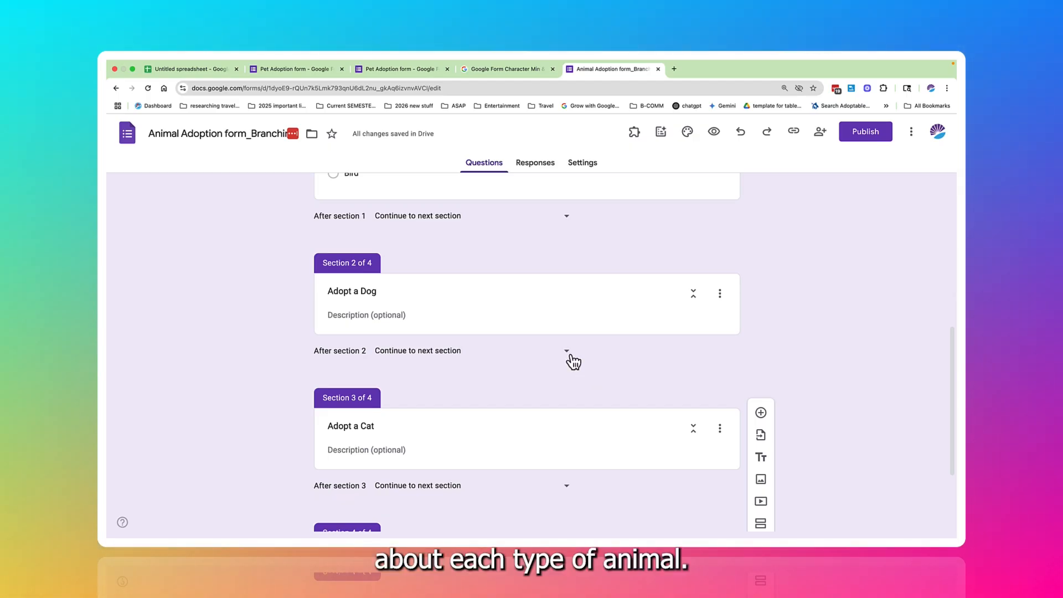
scroll(571, 354, "up", 6)
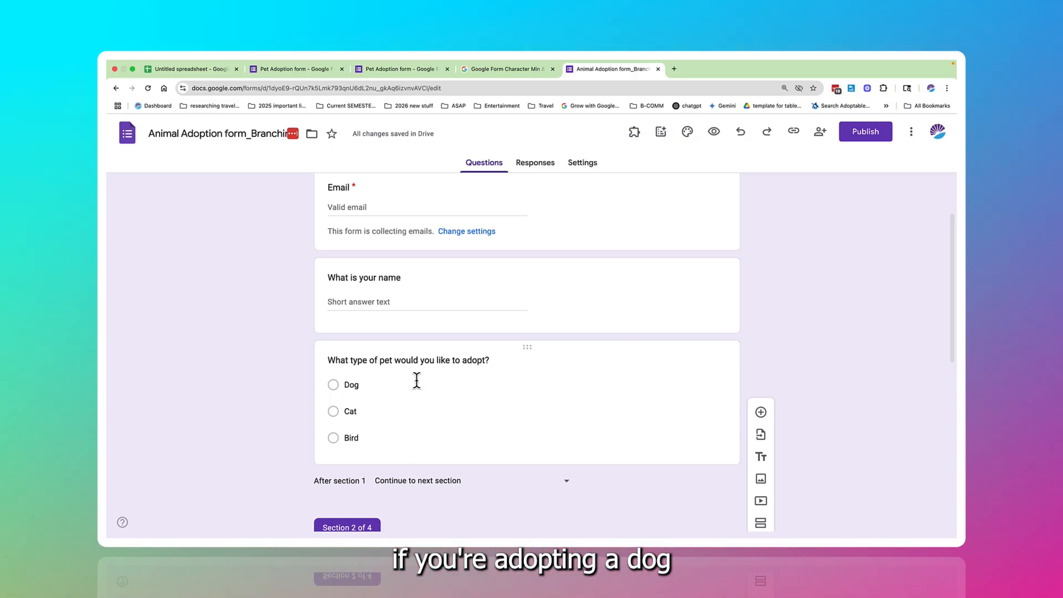
scroll(416, 399, "down", 5)
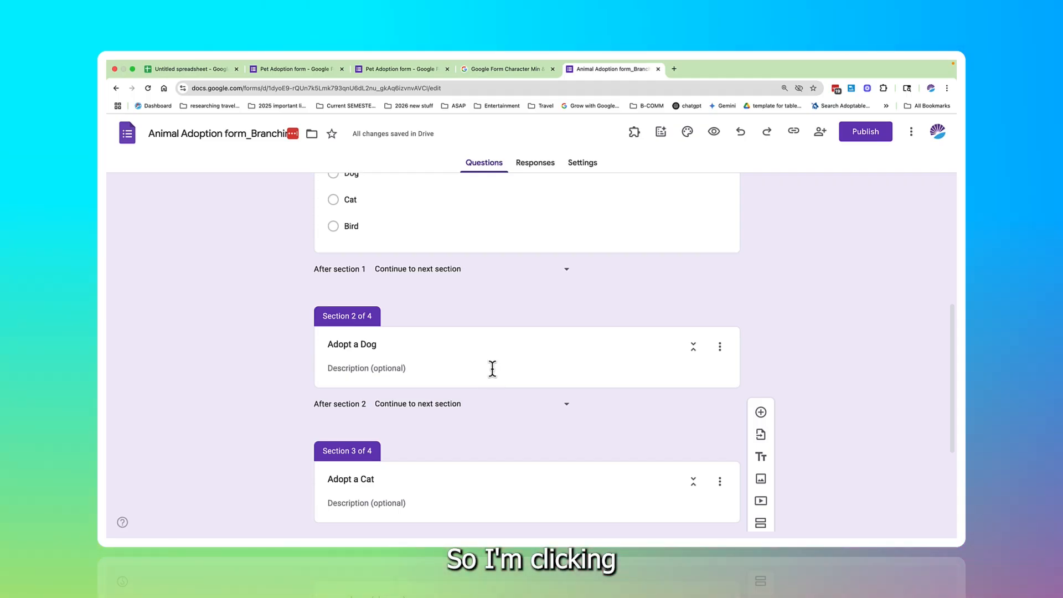
left_click(493, 366)
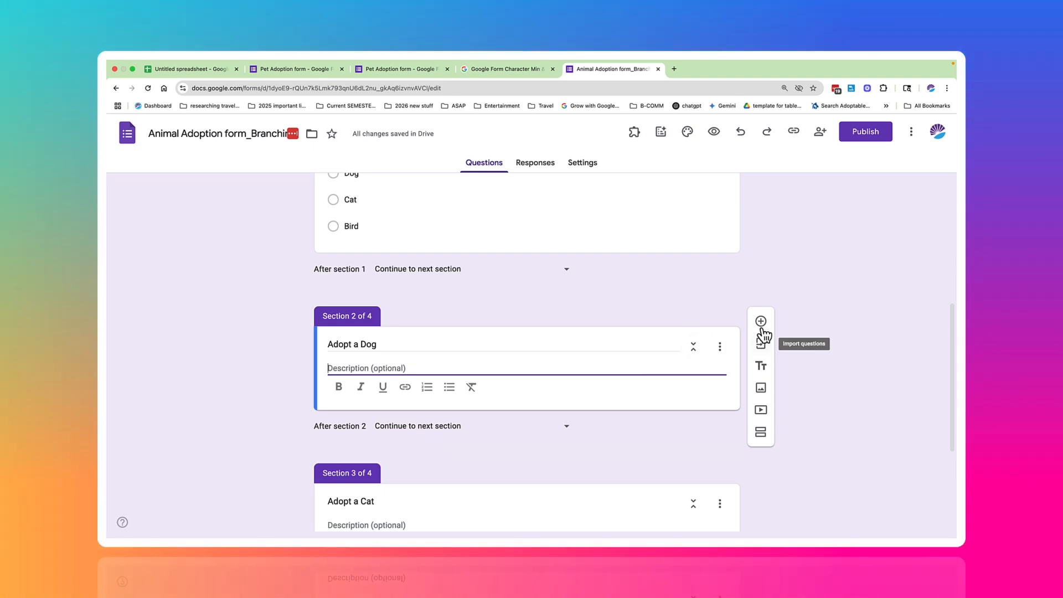
left_click(761, 322)
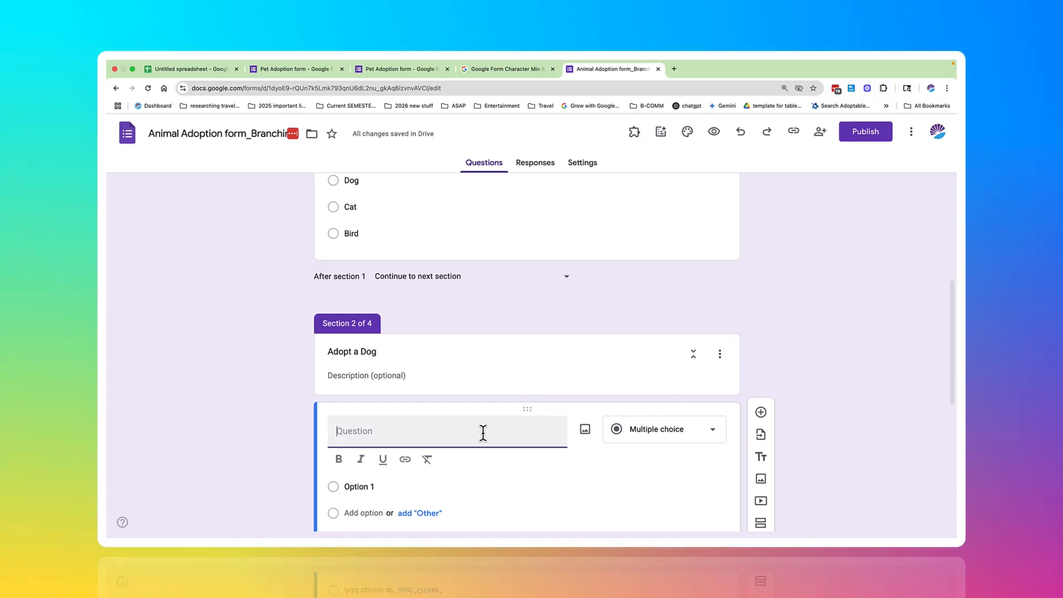
type("What ")
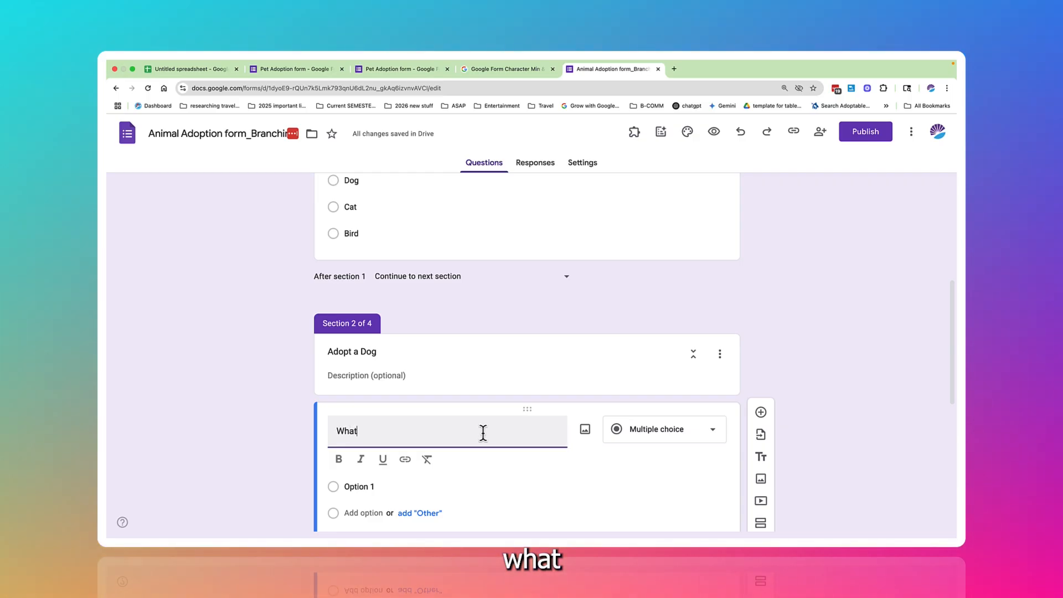
type("age d")
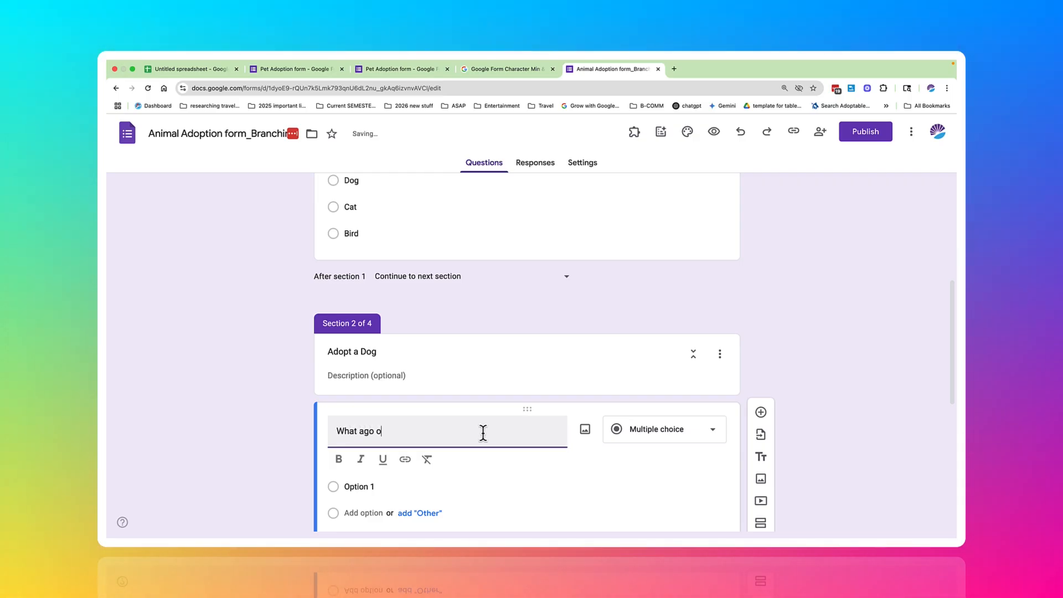
key("BackSpace")
type("of dog are")
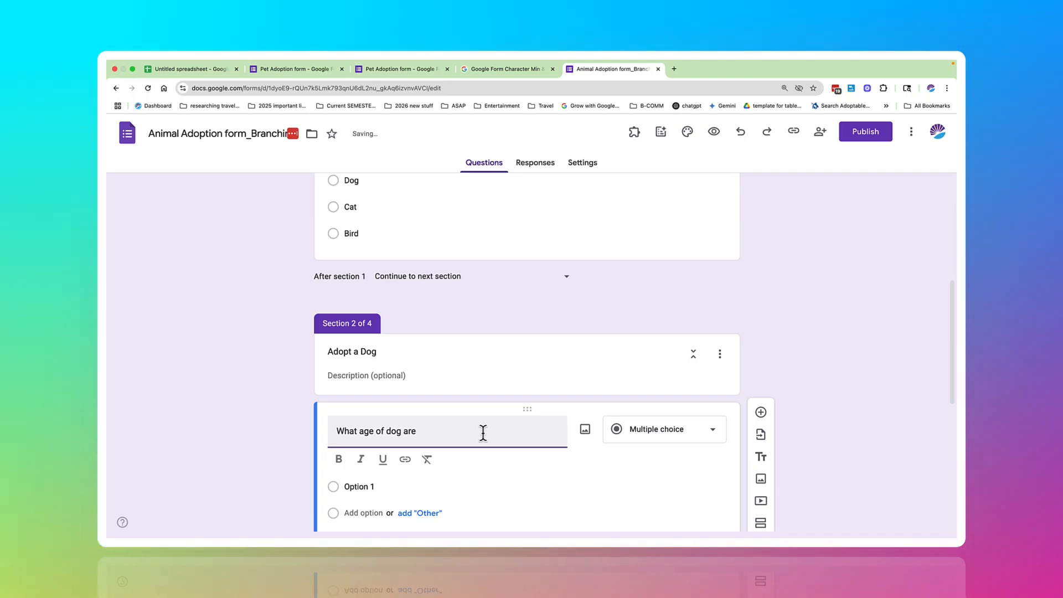
type("you lookin")
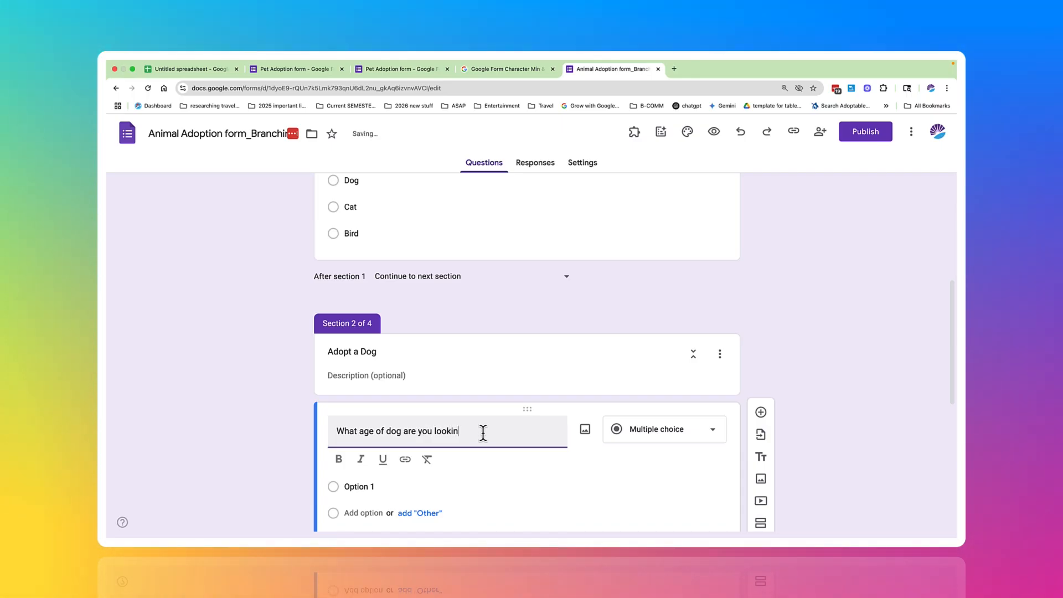
type("g to adopt?")
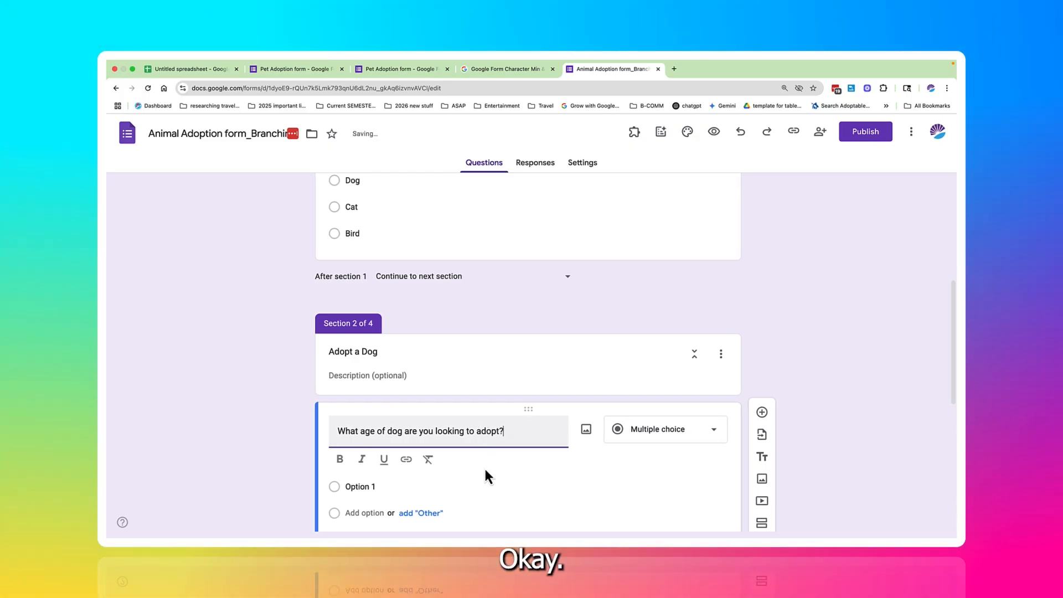
- Give the dog age question three answer options: Puppy, Aged 1-4 and Senior Dog
scroll(484, 470, "down", 3)
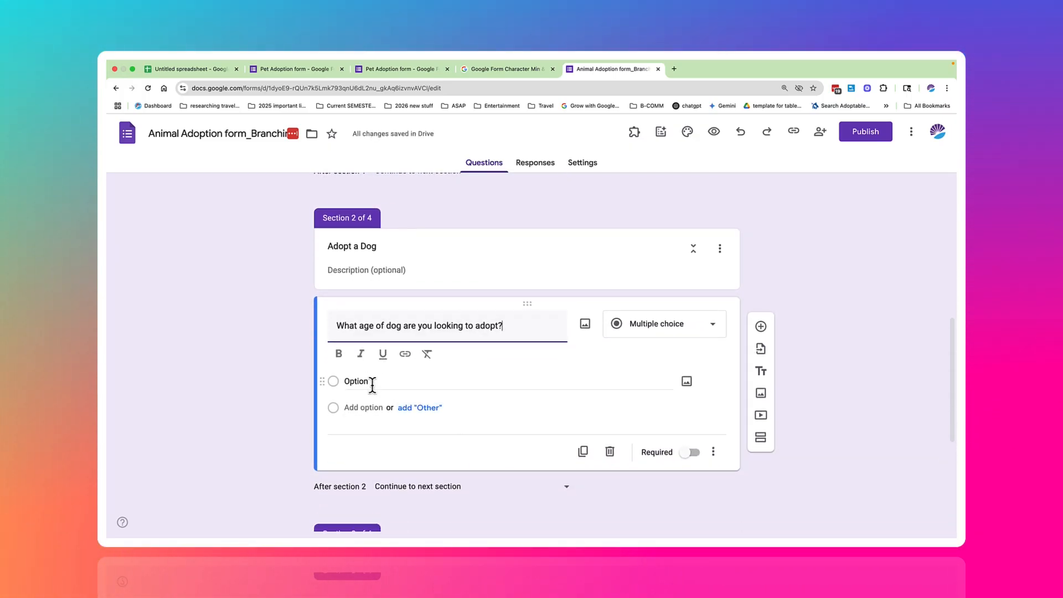
left_click(371, 381)
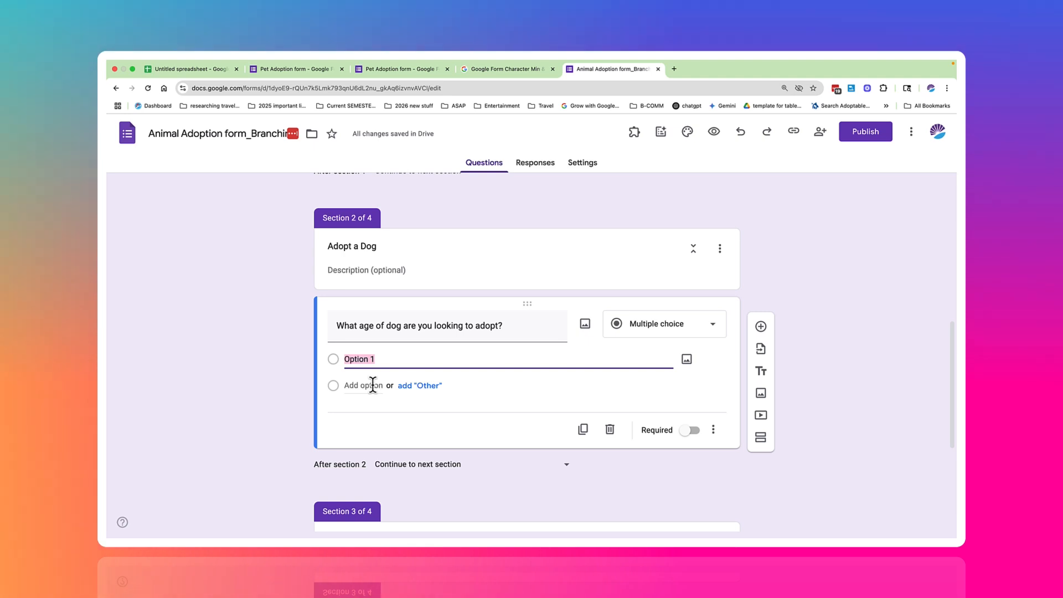
type("Puppy")
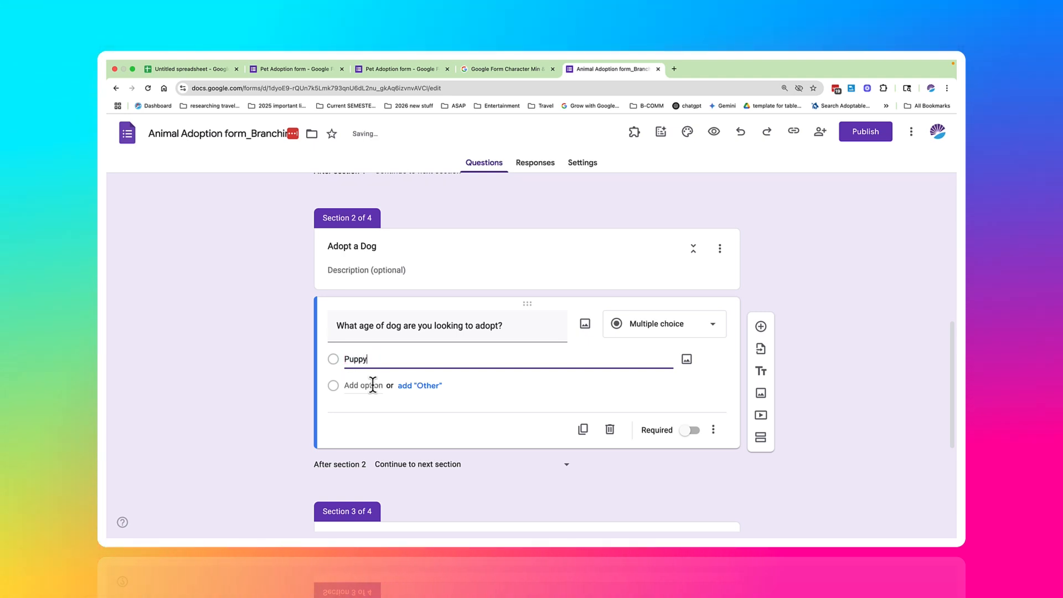
left_click(372, 385)
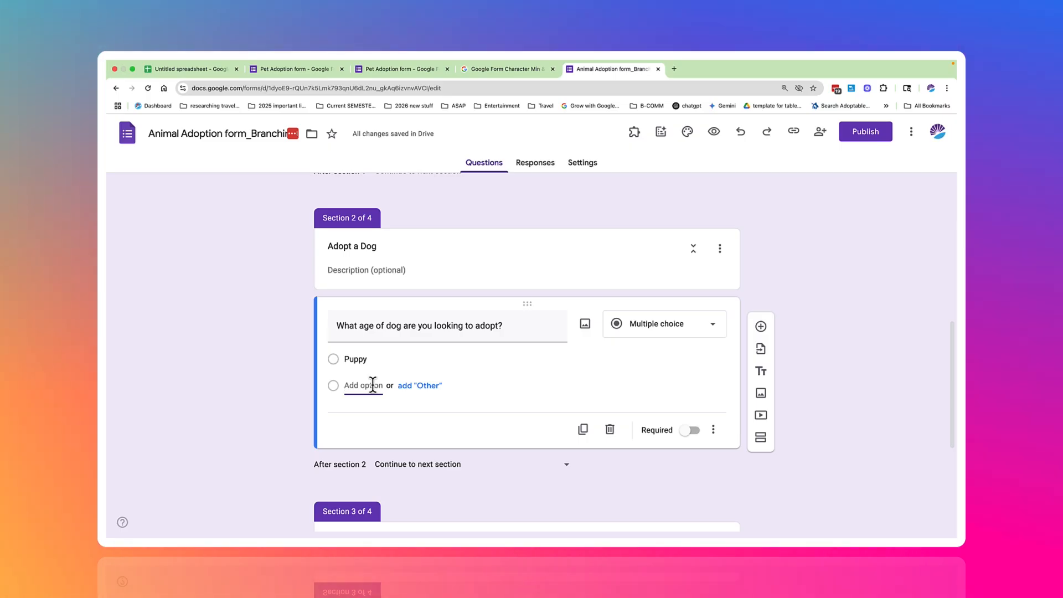
type("Aged 1")
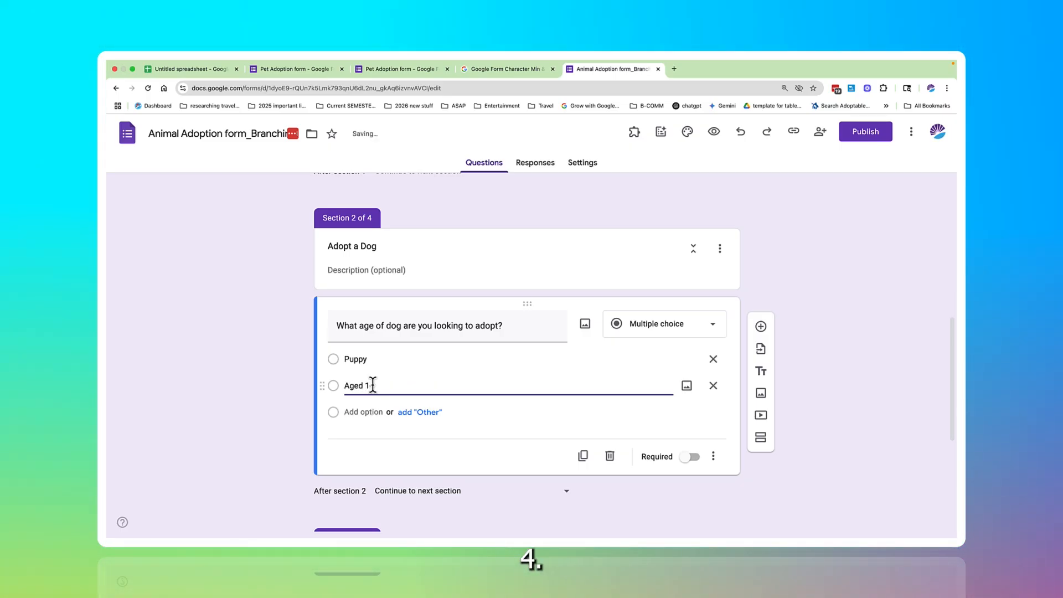
key("Tab")
key("Tab")
key("Tab")
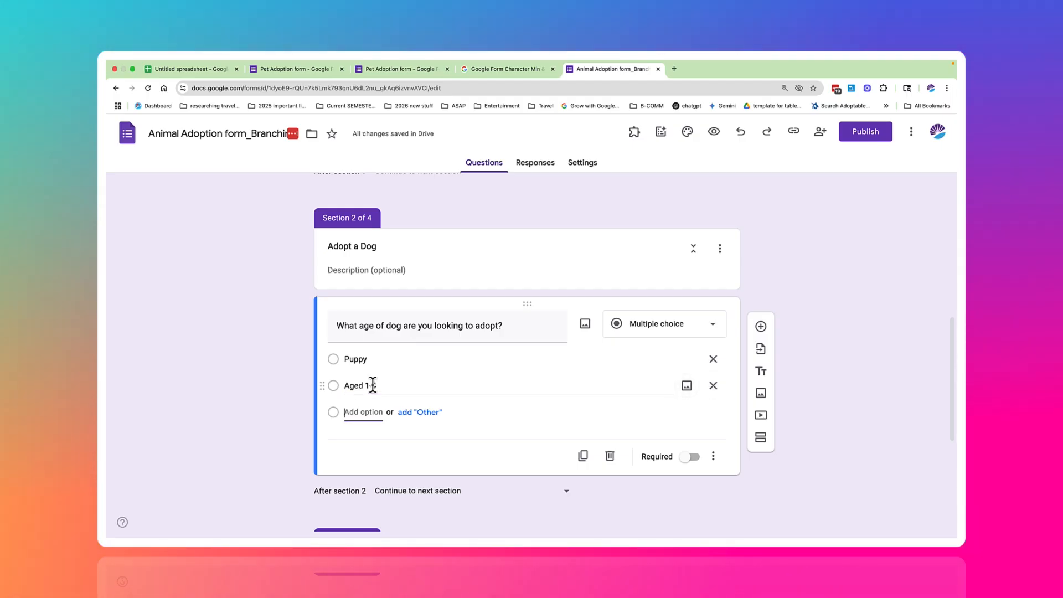
type("Send")
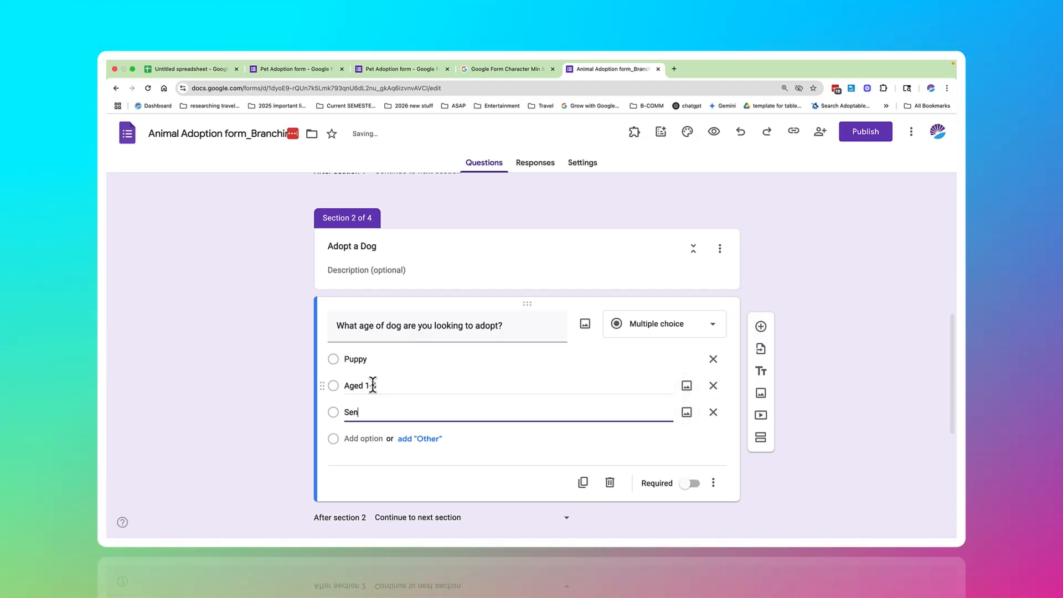
key("BackSpace")
type("ior Dog")
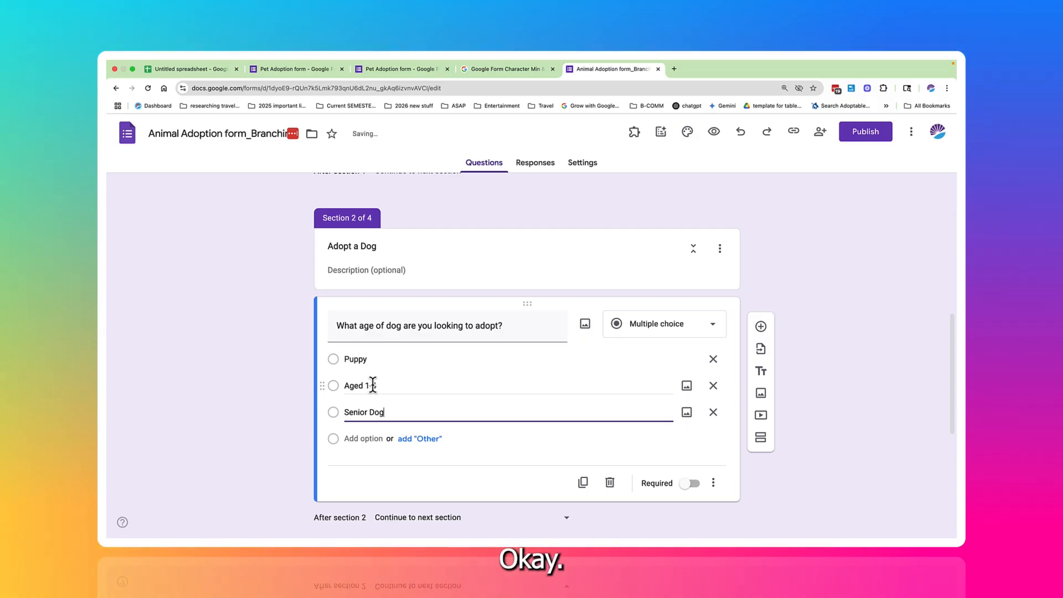
left_click(373, 385)
type("4")
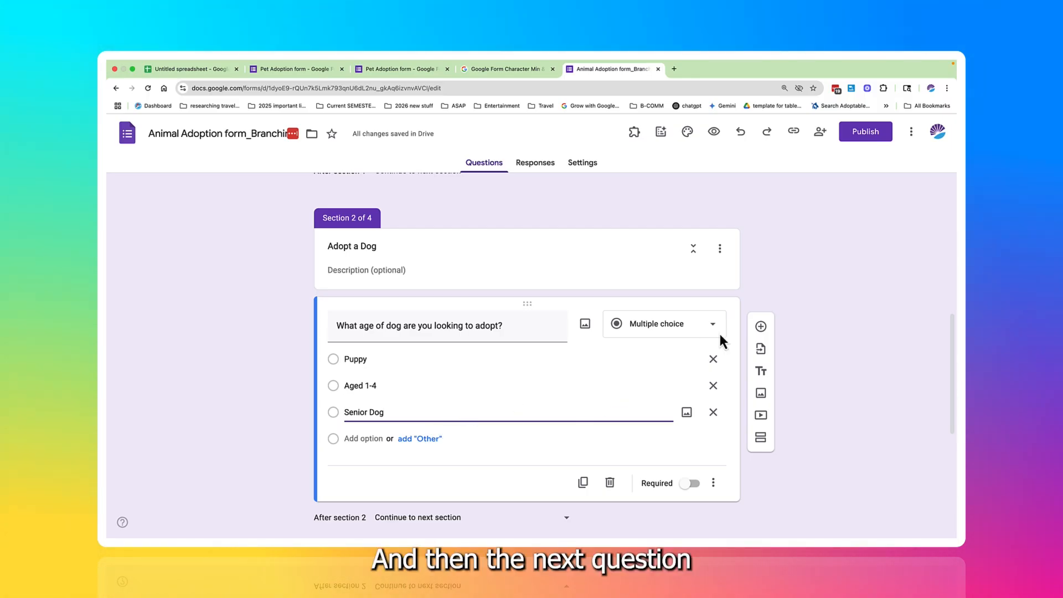
- Add a dropdown question reading "Do you prefer:" below the dog age question in the Adopt a Dog section
left_click(761, 328)
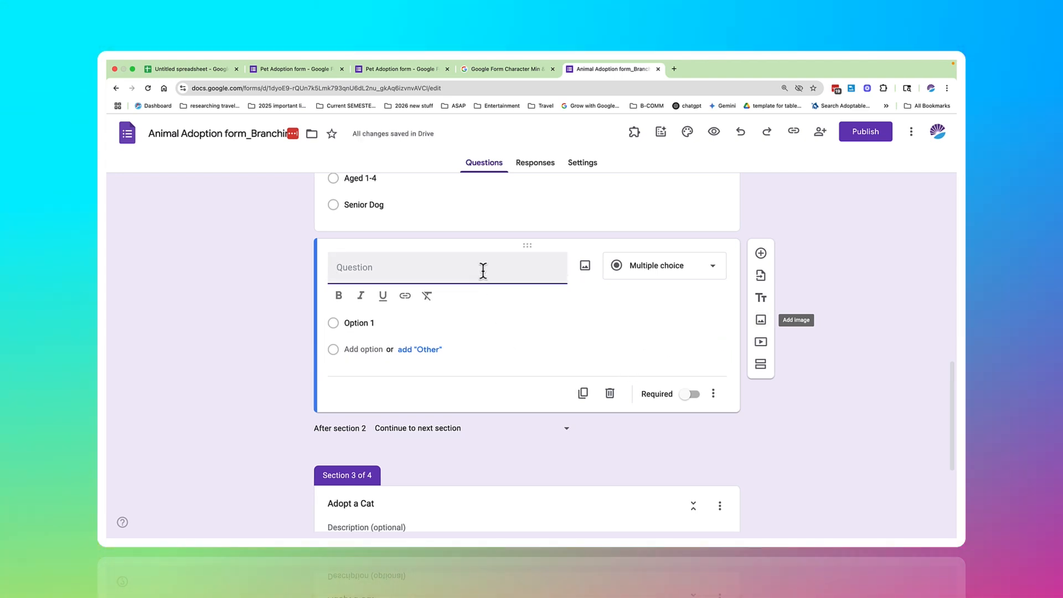
type("Do you pre")
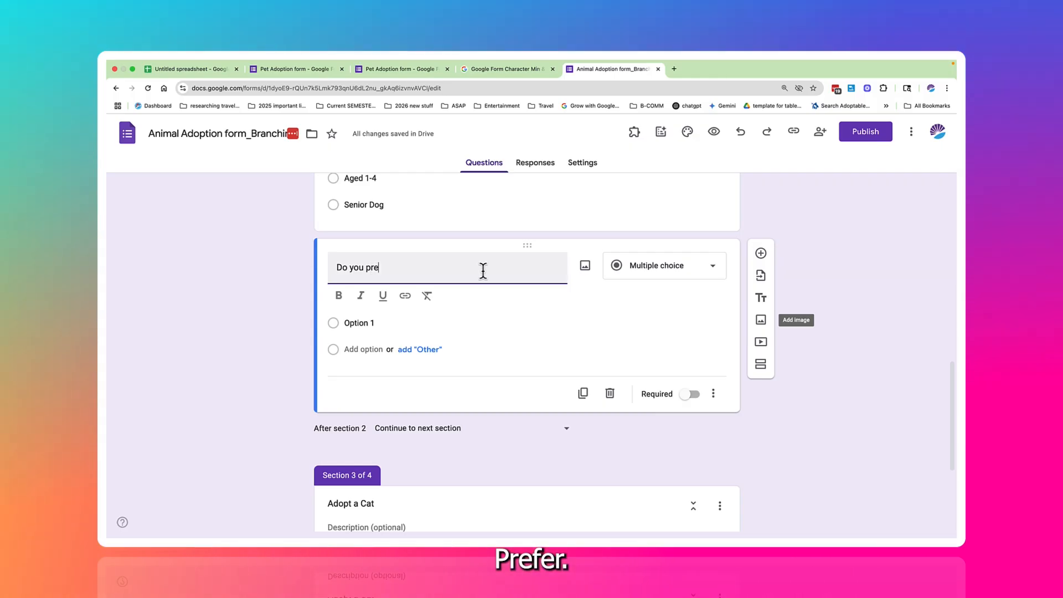
type("fer:")
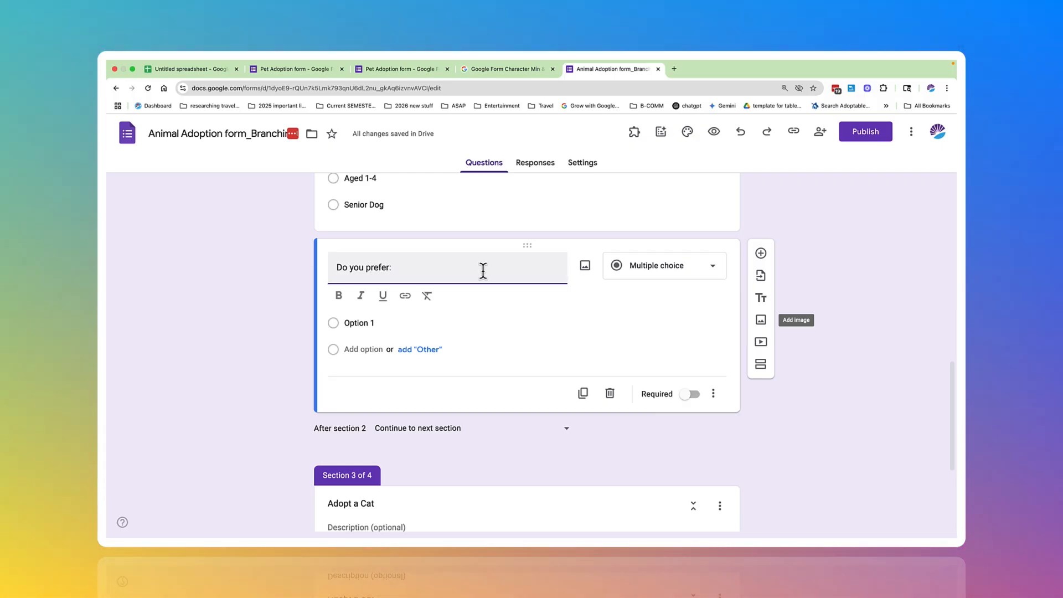
left_click(636, 273)
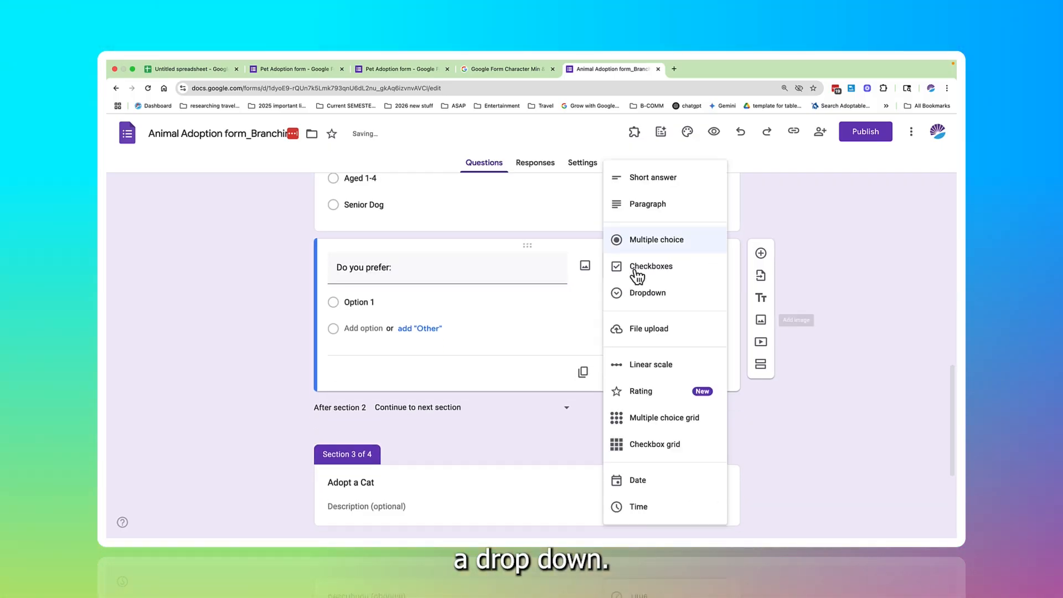
left_click(634, 297)
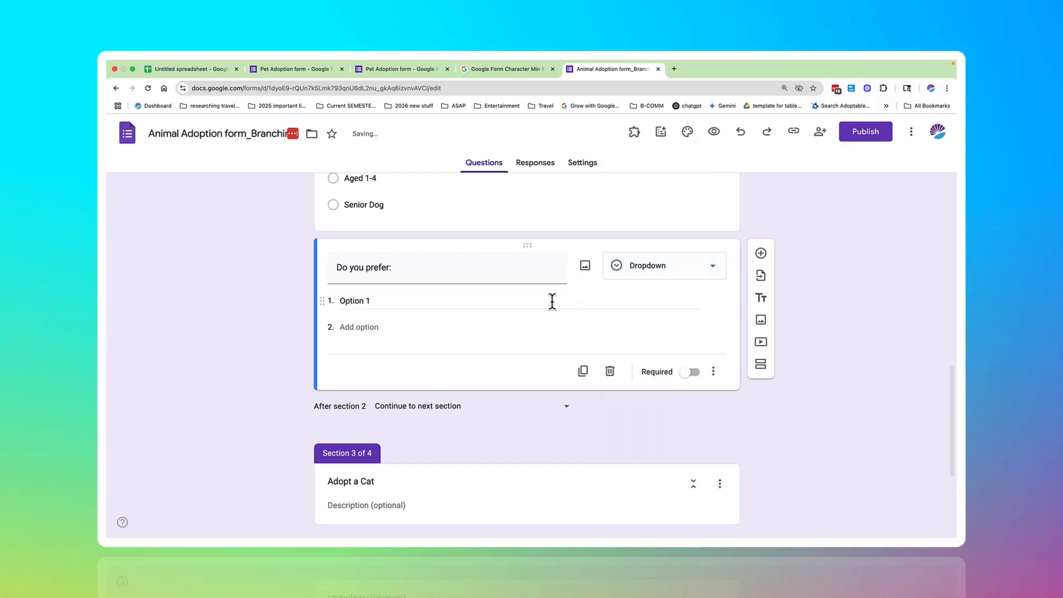
- Give the "Do you prefer:" dropdown question two answer options: Male and Female
left_click(505, 302)
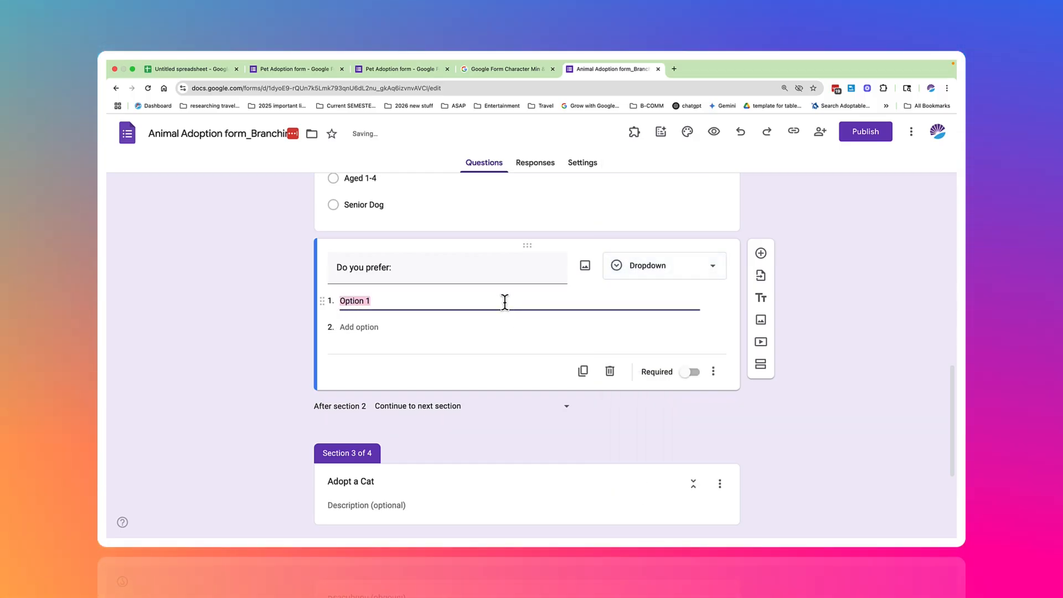
type("M")
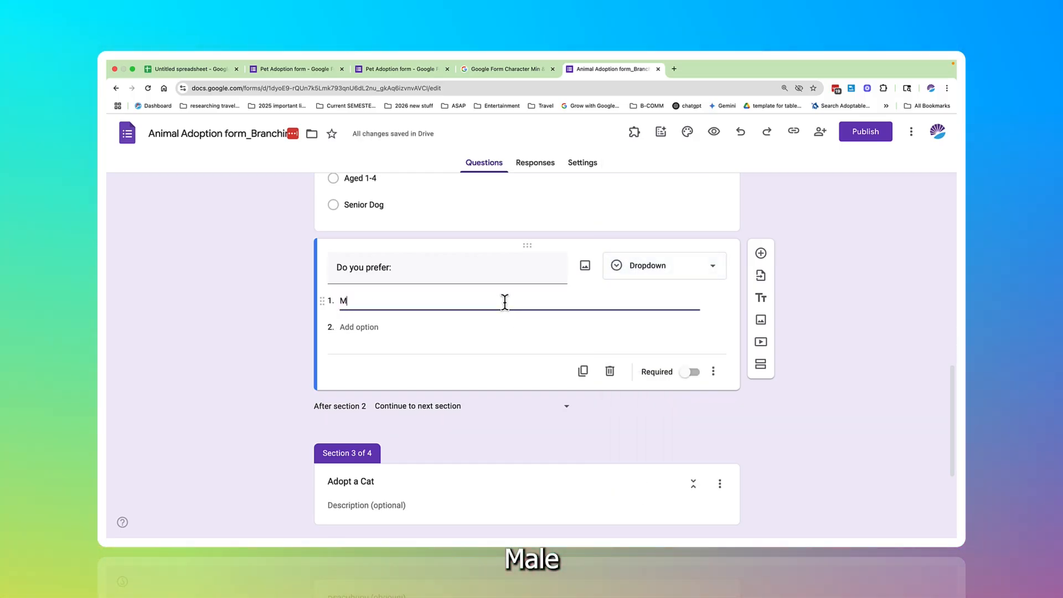
type("ale")
key("Return")
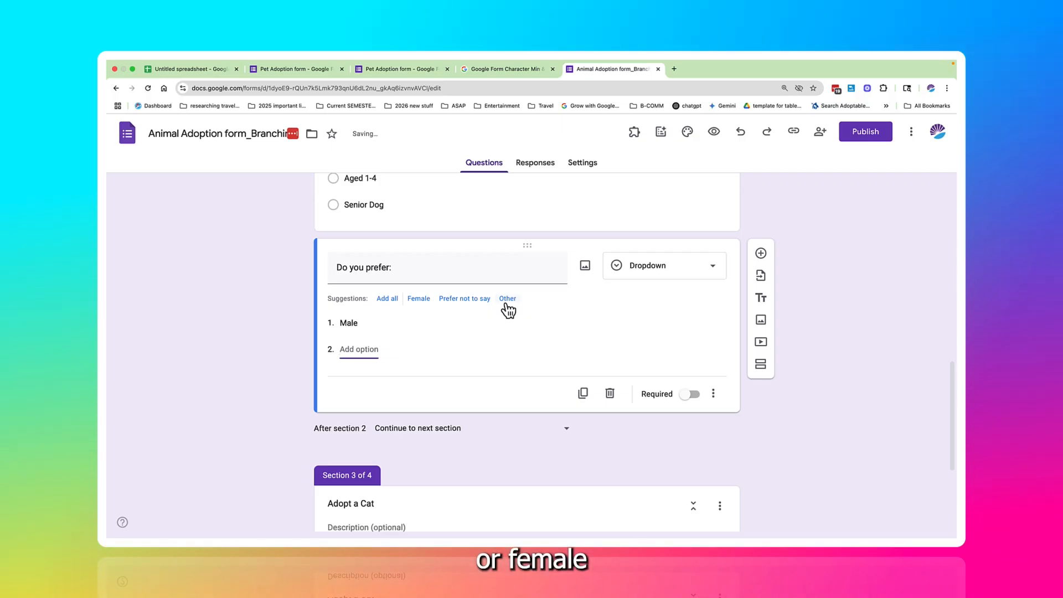
type("Female")
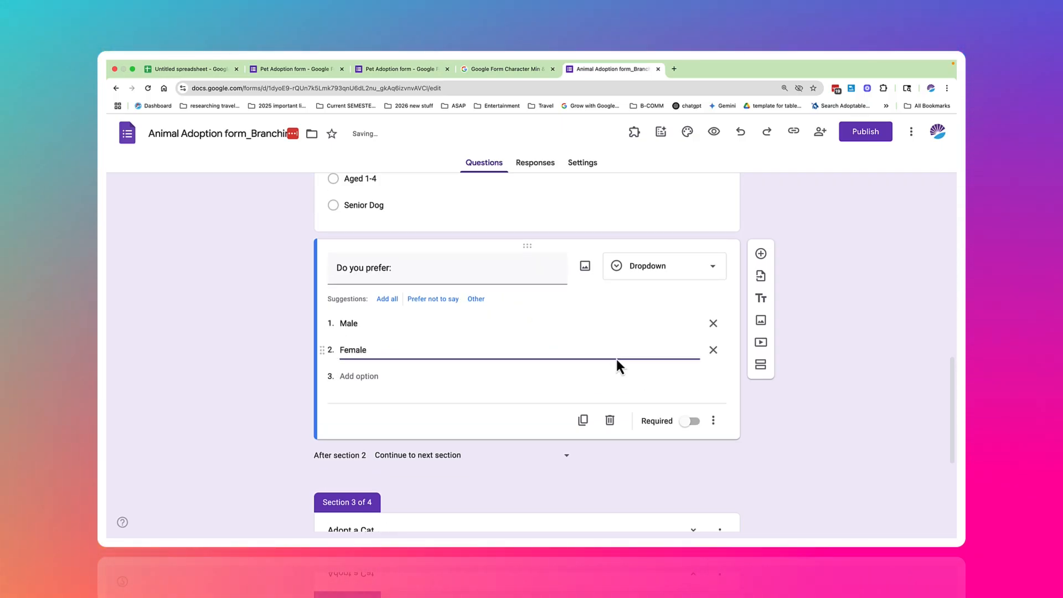
- Add a checkbox grid question reading "What breed type would you like" below the Male/Female question
left_click(761, 254)
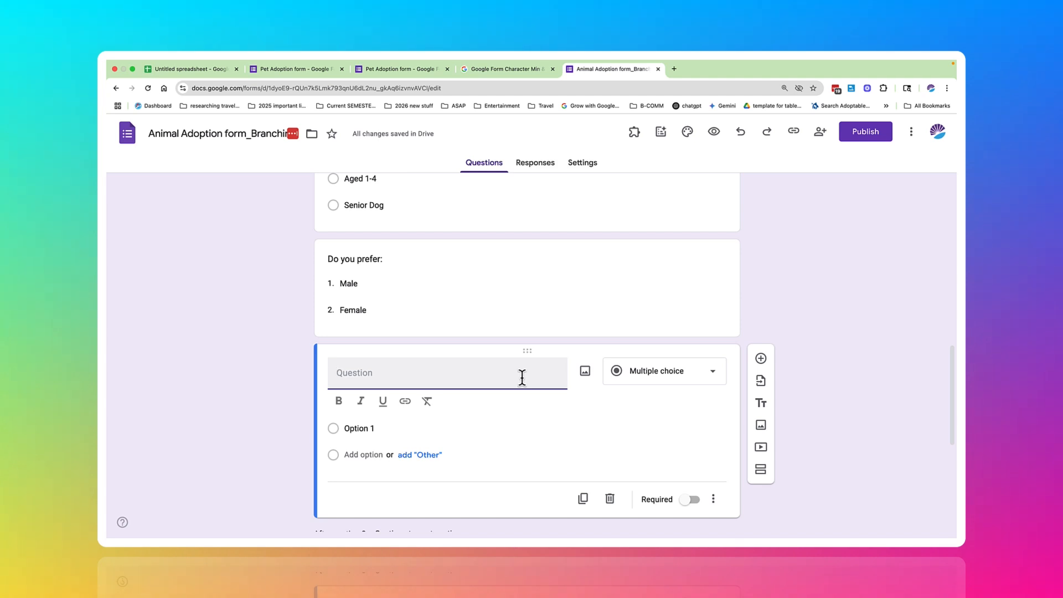
type("What b")
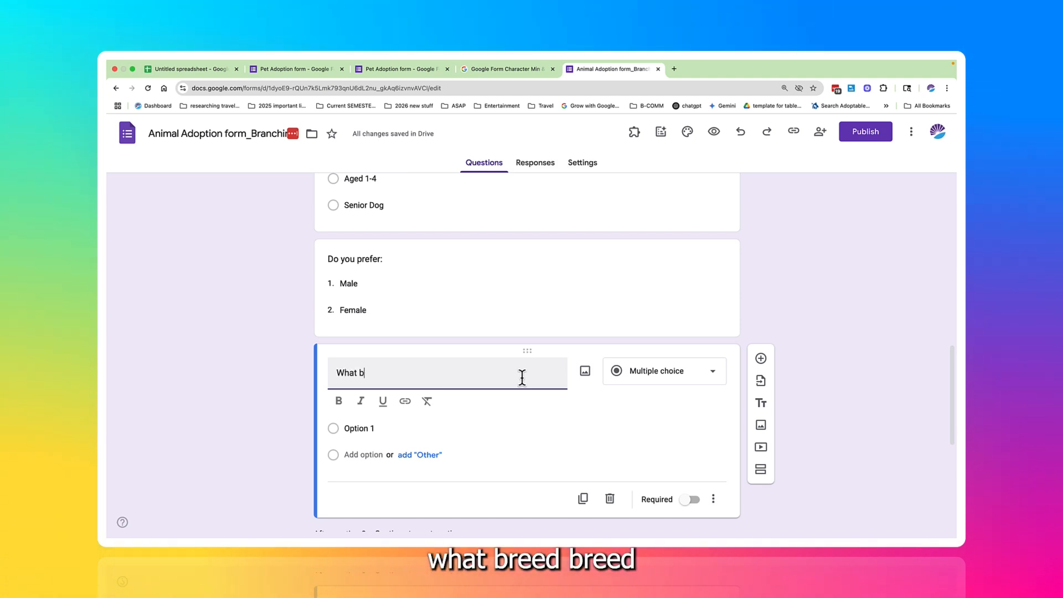
type("reed")
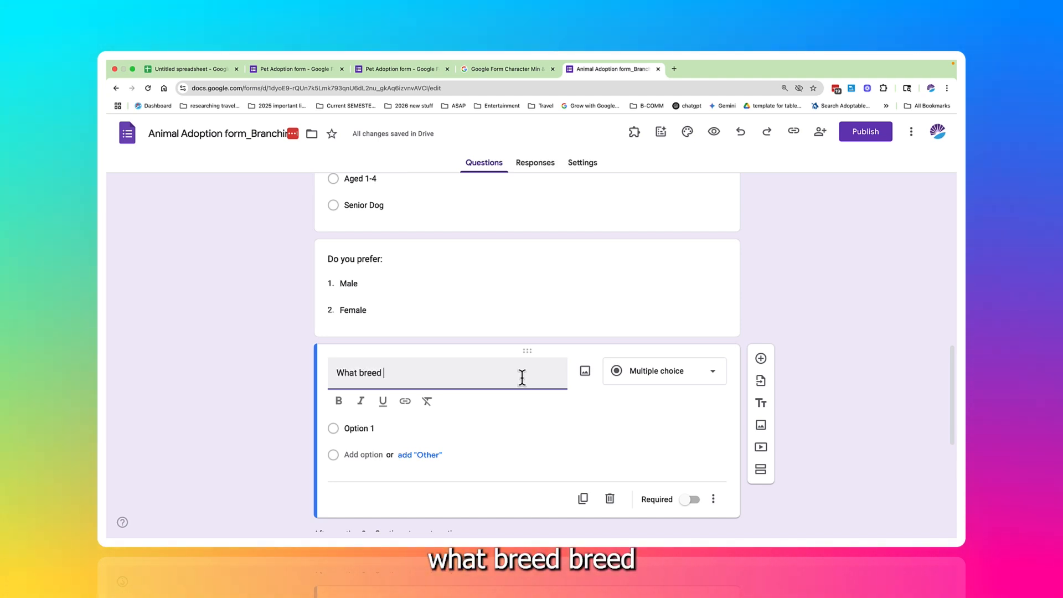
type(" would you like")
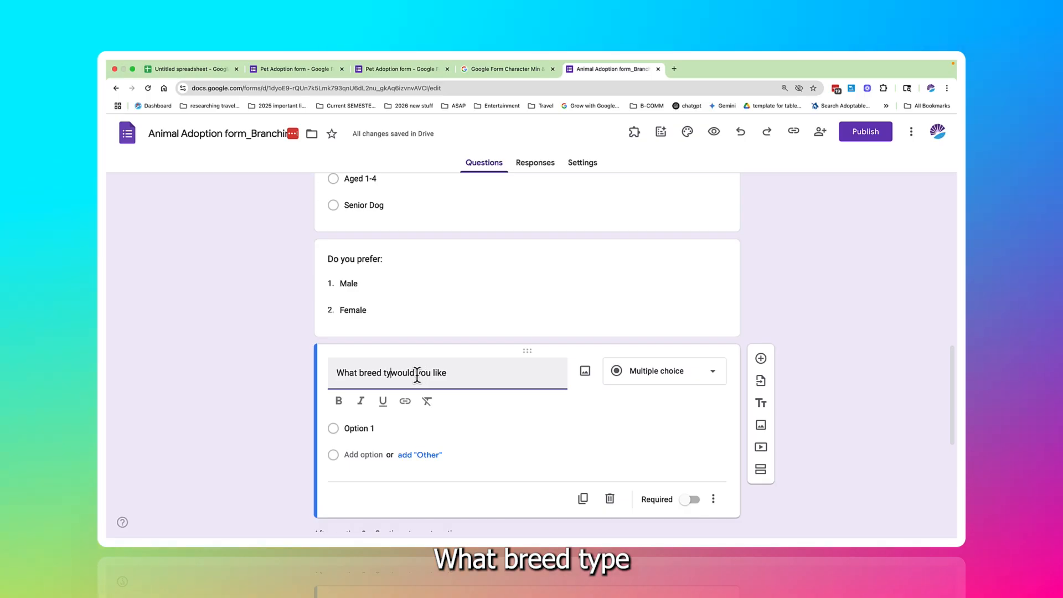
type("pe")
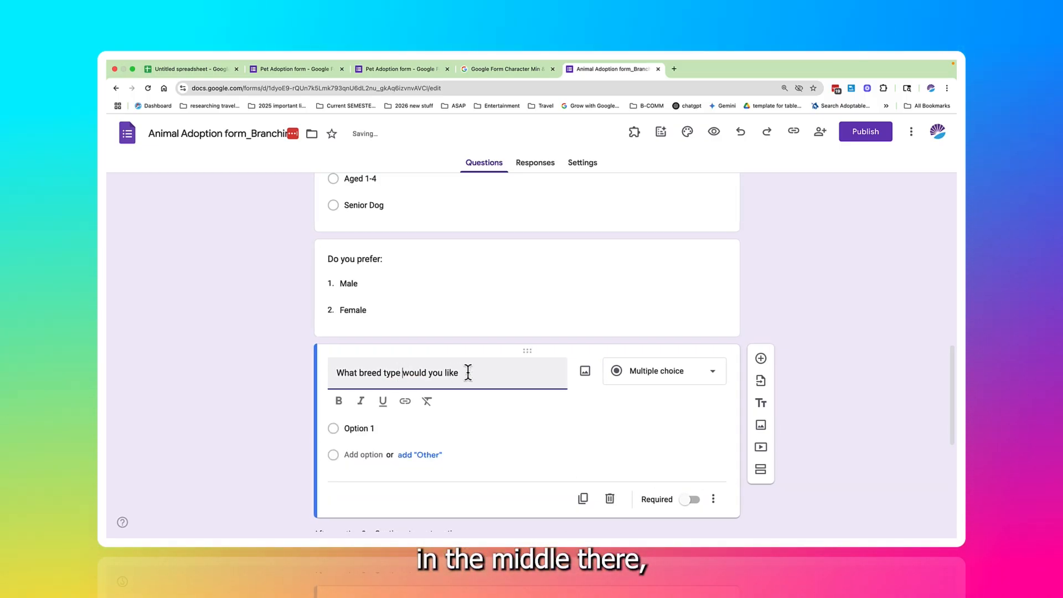
left_click(643, 377)
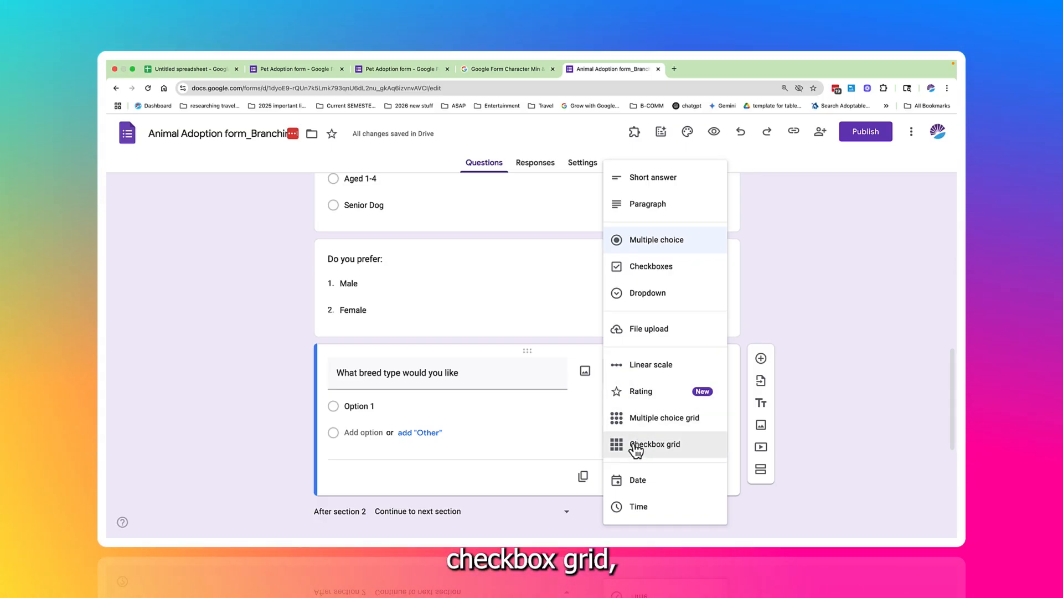
left_click(637, 447)
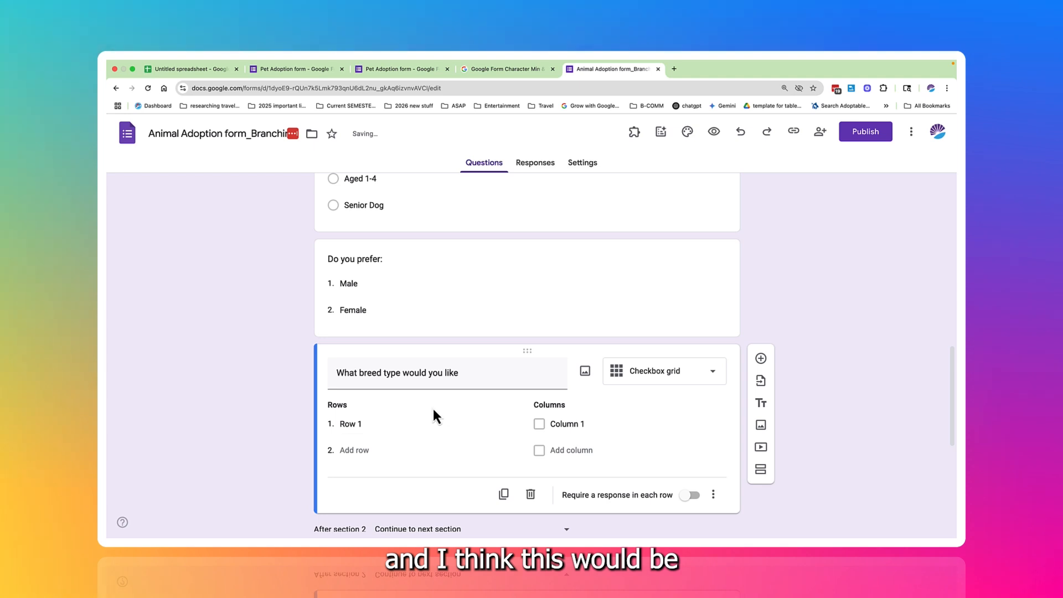
- Label the two rows of the breed type grid Long Hair and Short Hair
scroll(433, 409, "down", 2)
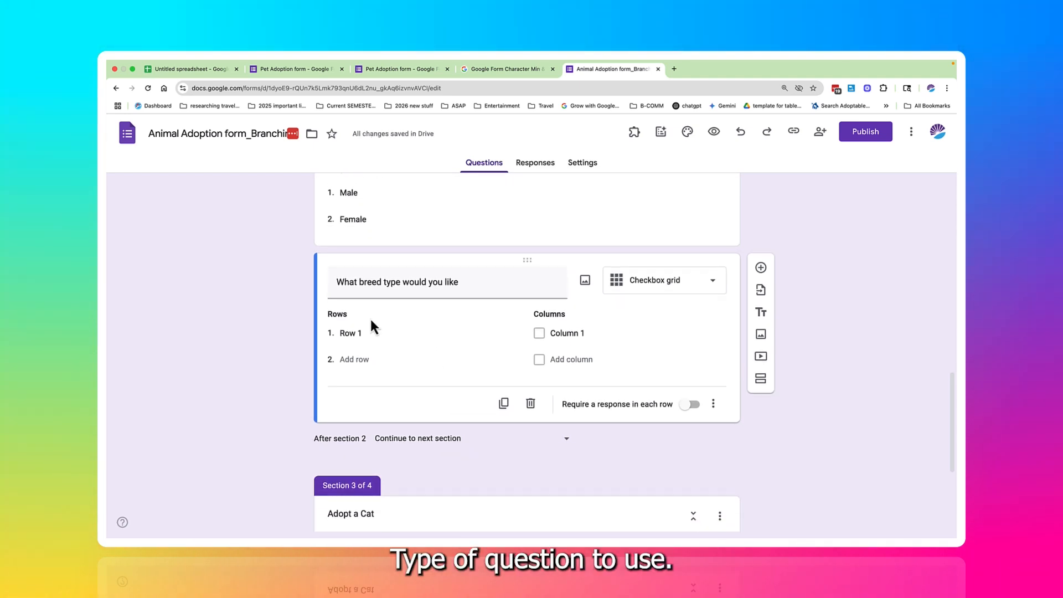
left_click(365, 334)
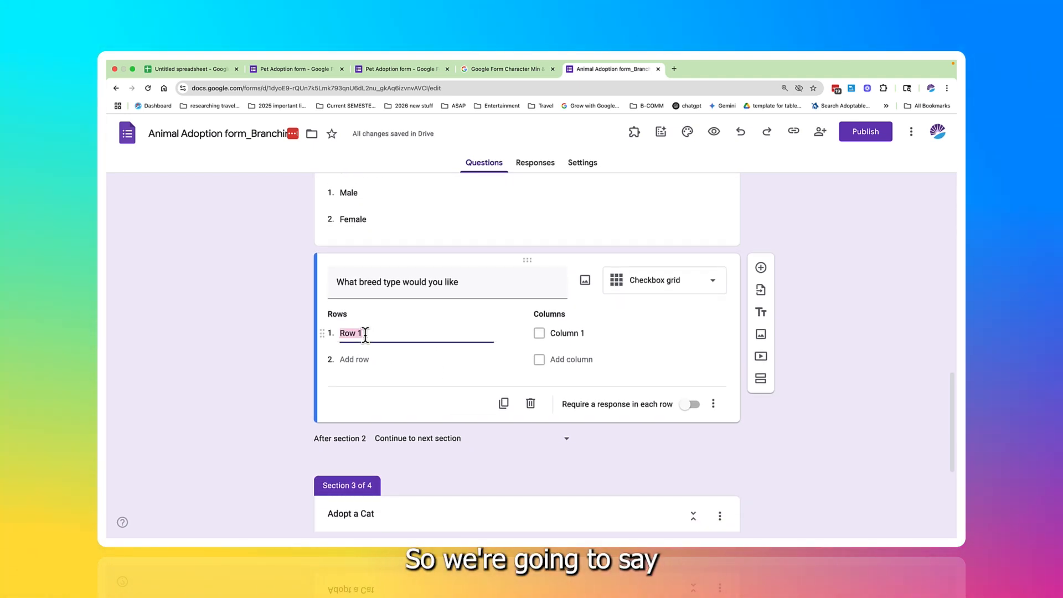
type("L")
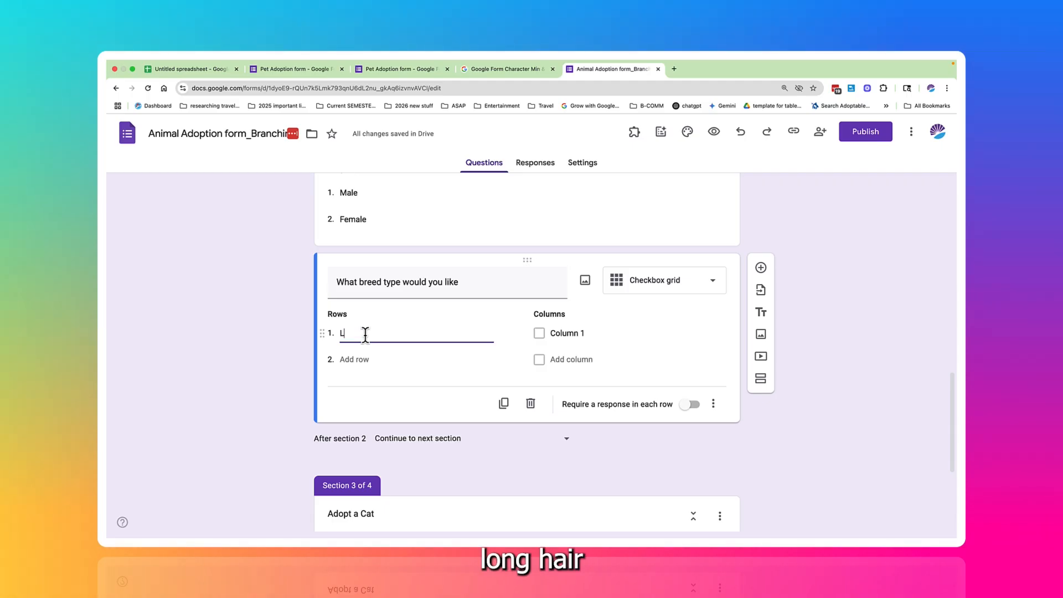
type("ong s")
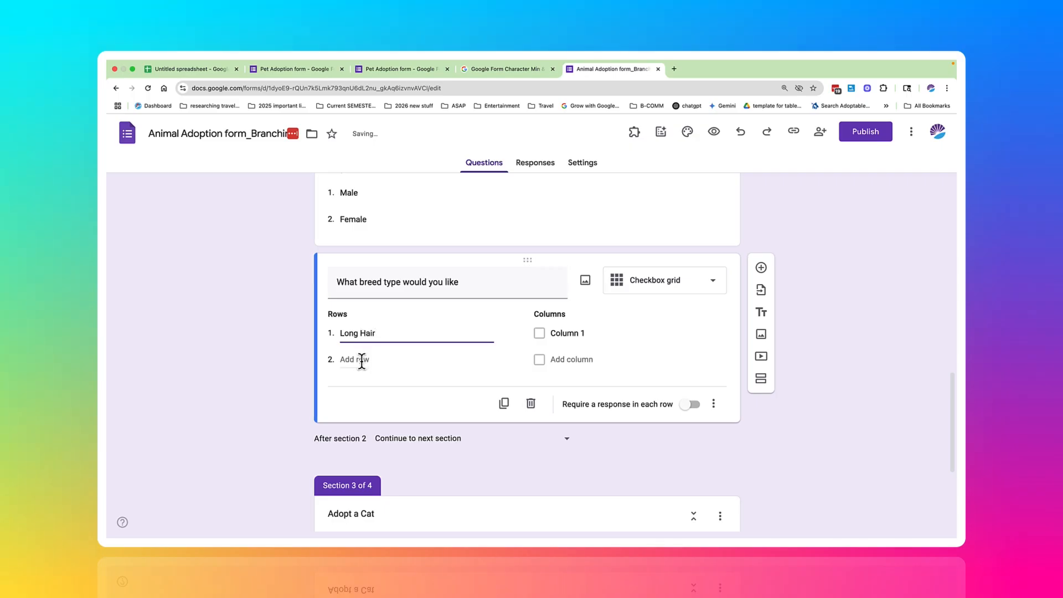
left_click(362, 360)
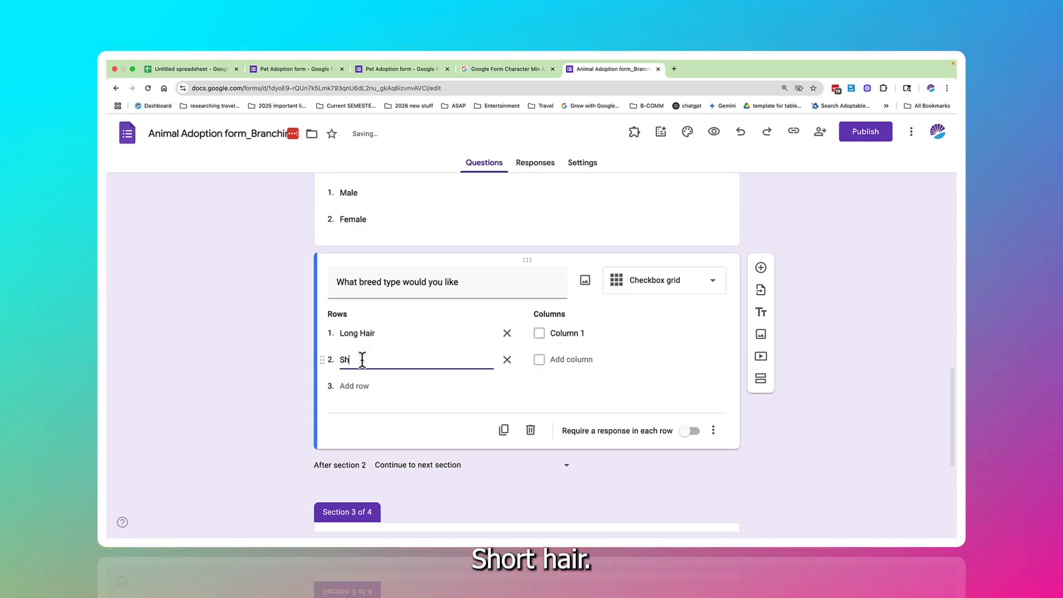
type("Short Hair")
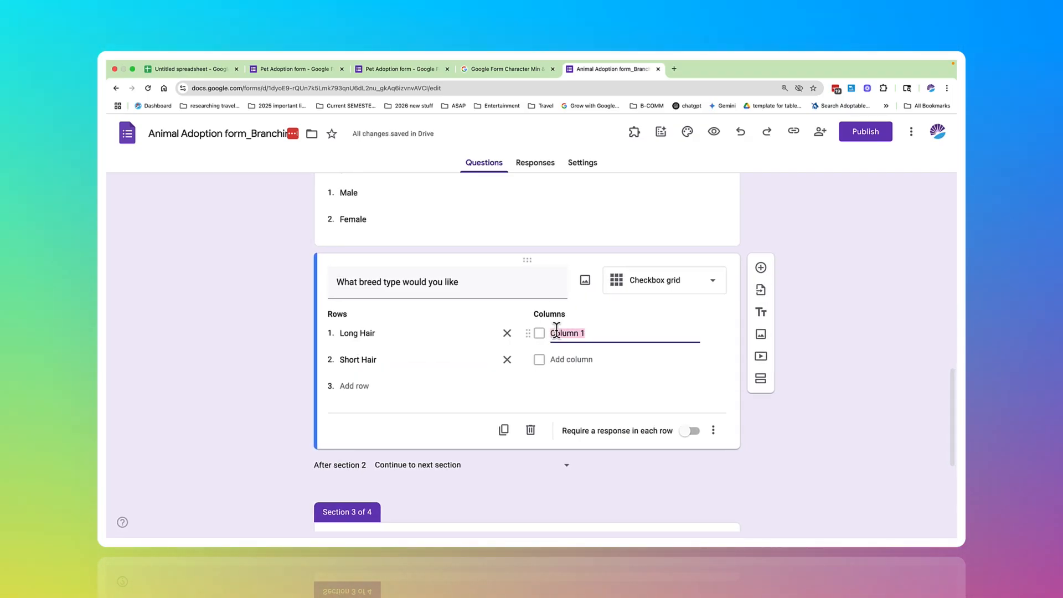
- Label the two columns of the breed type grid "pointed ears" and "floppy ears"
type("poi")
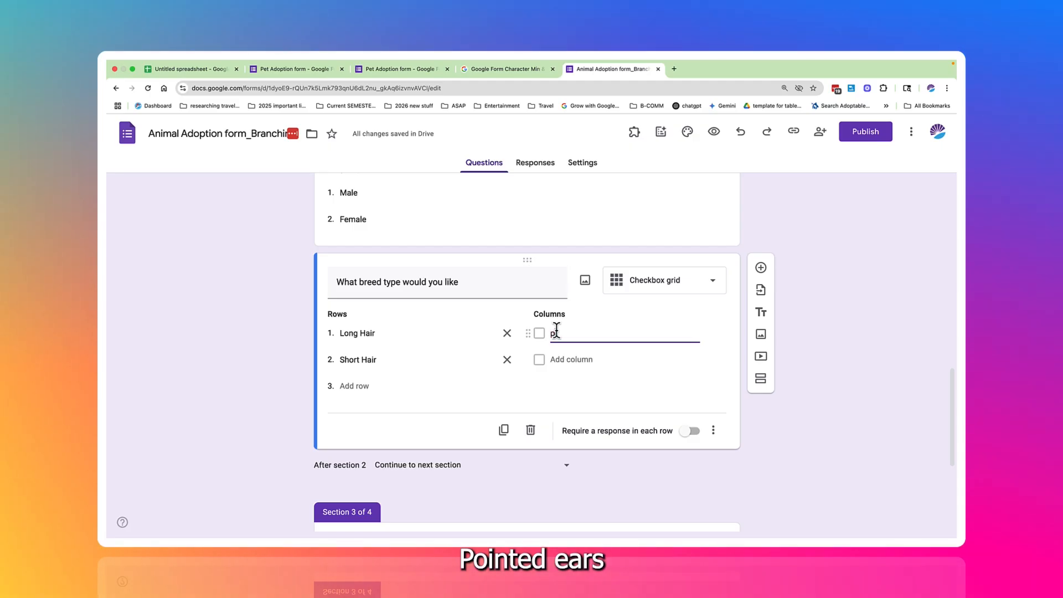
type("nted ea")
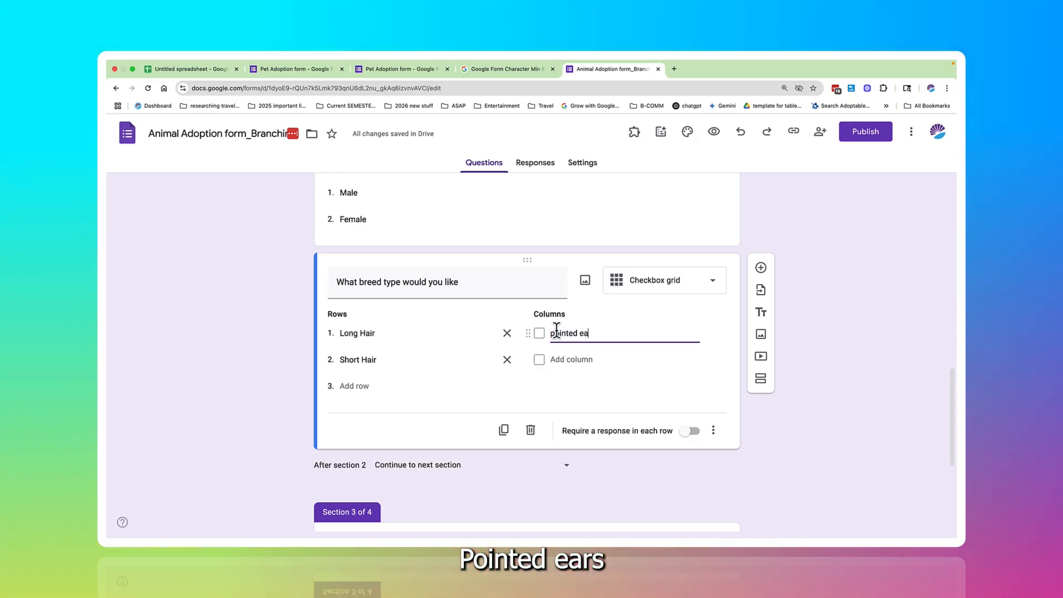
type("rs")
key("Tab")
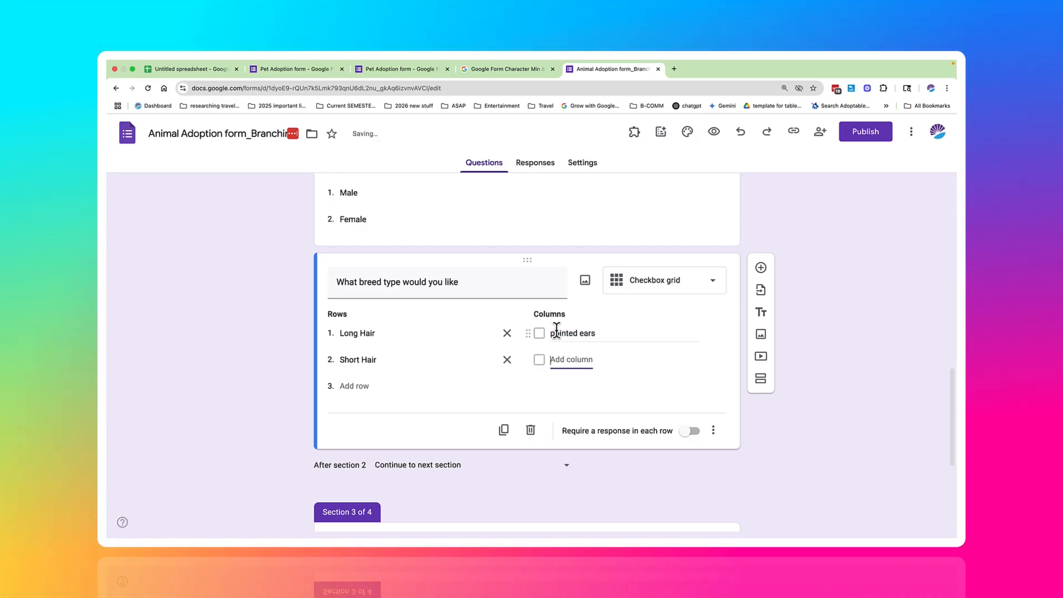
type("flop")
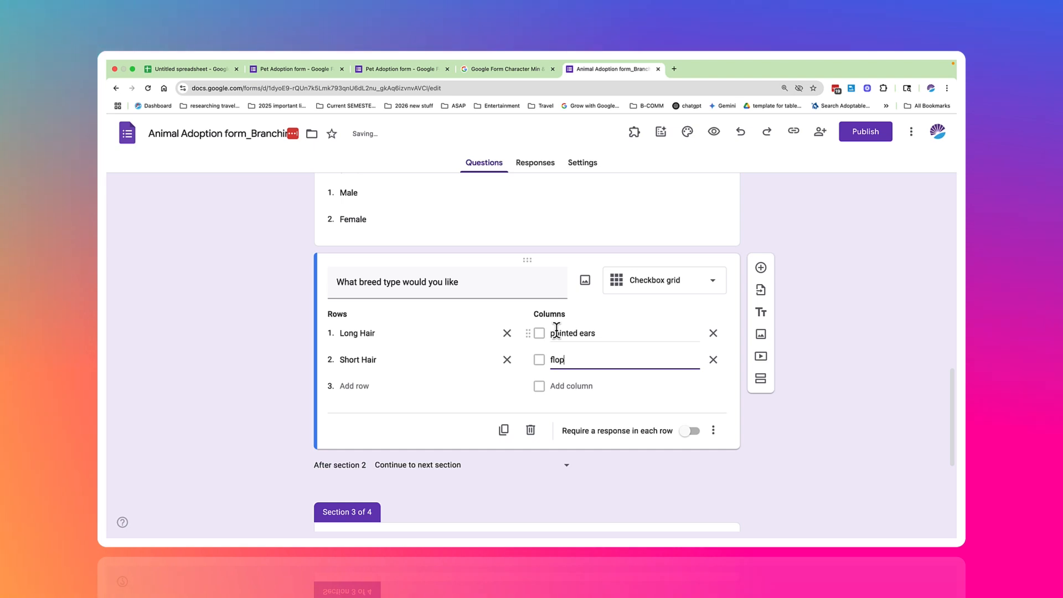
type("py ear")
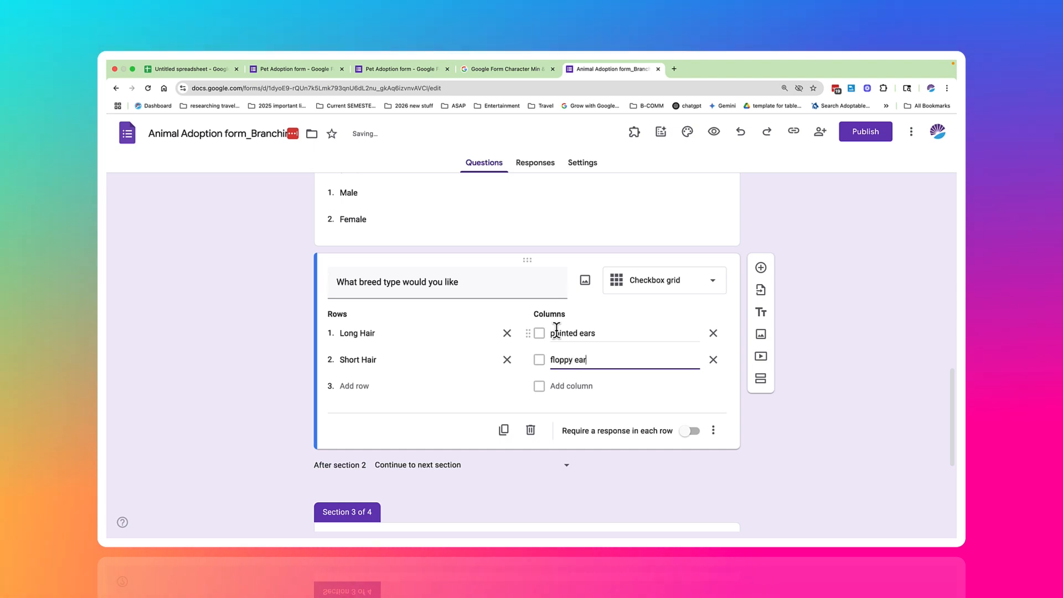
type("s")
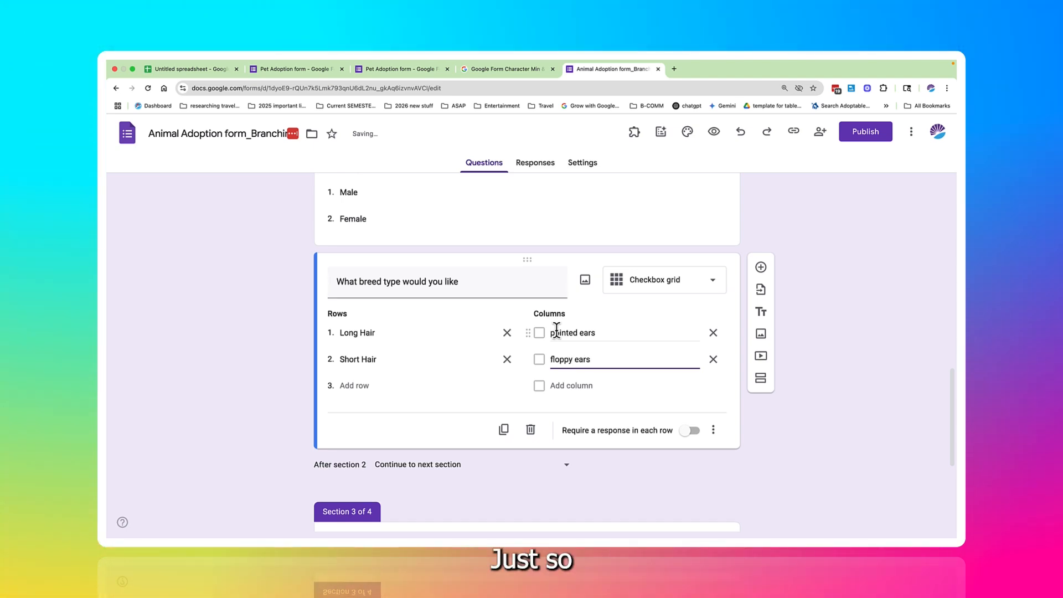
- Add a dropdown question reading "What size dog would you like?" below the breed type grid
scroll(556, 333, "down", 1)
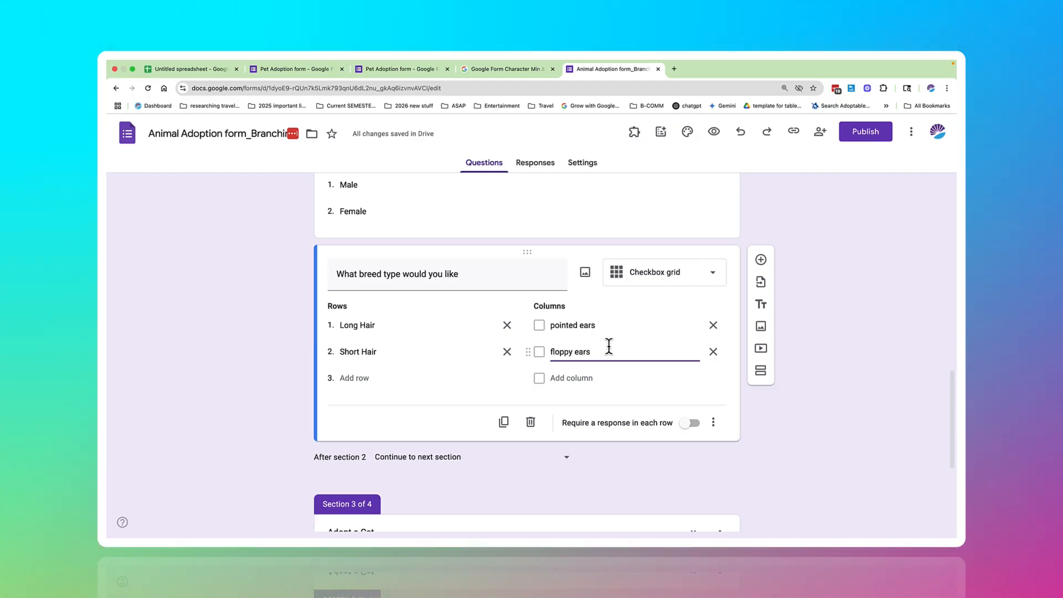
left_click(762, 261)
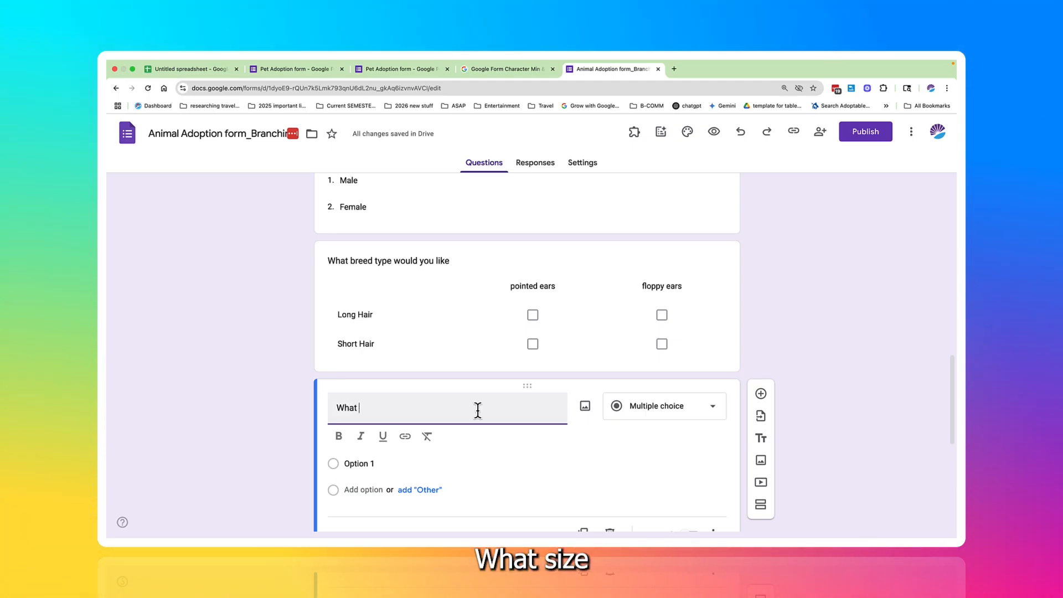
type("do")
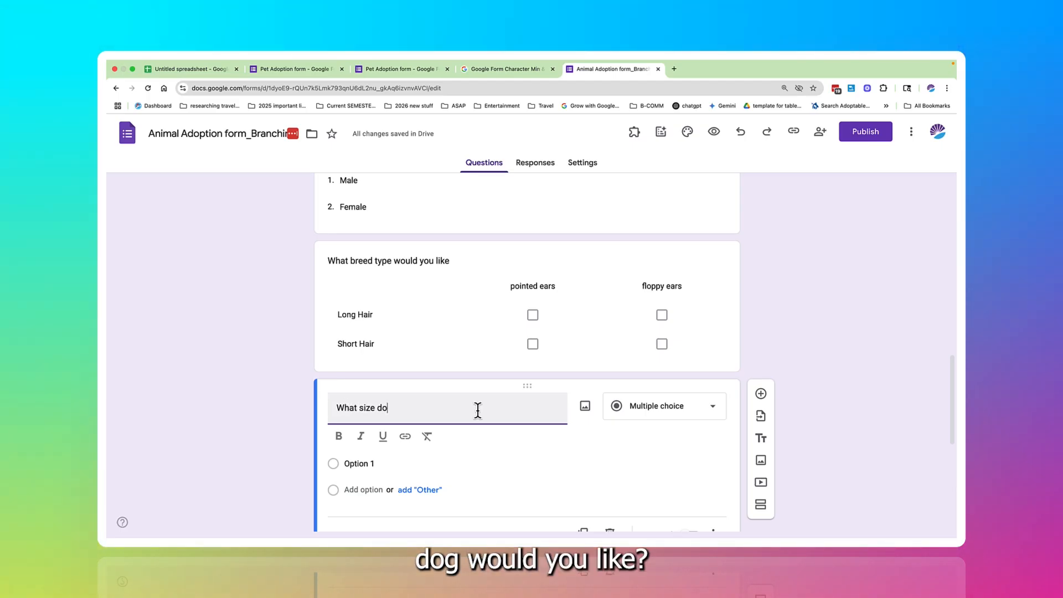
type("g would ")
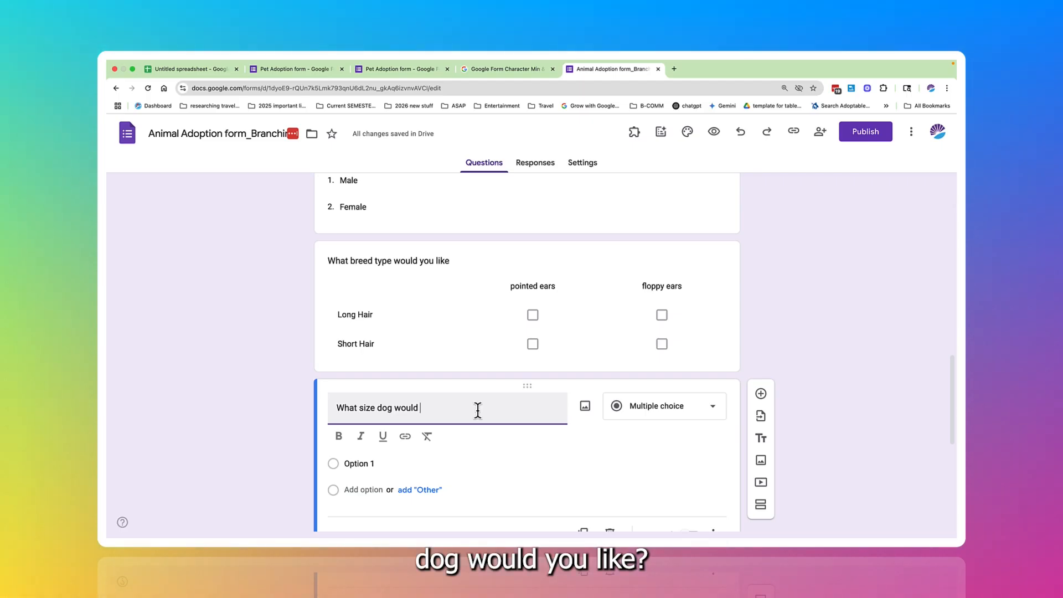
type("you like?")
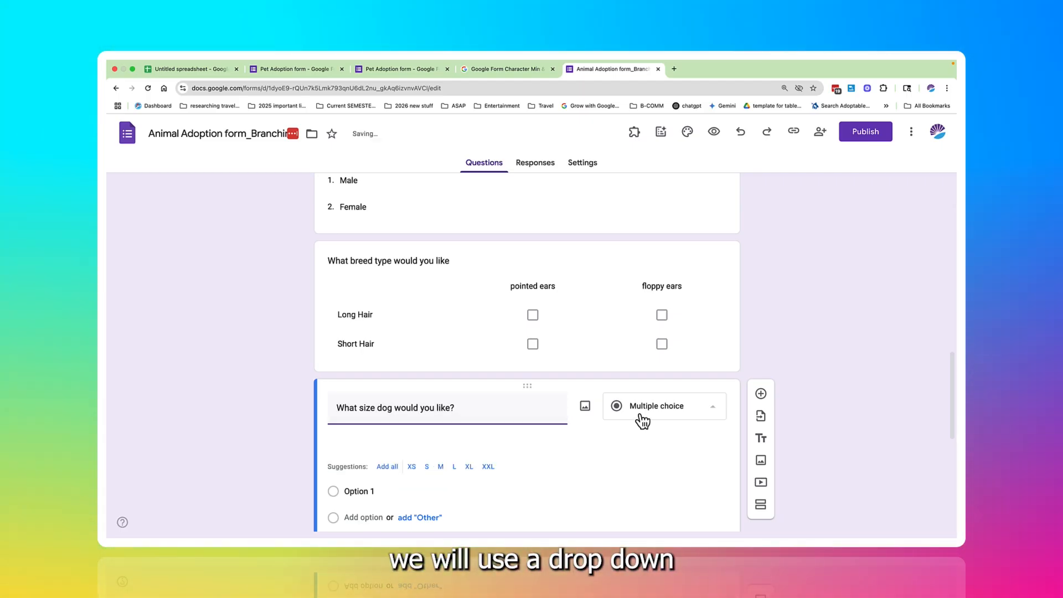
left_click(641, 420)
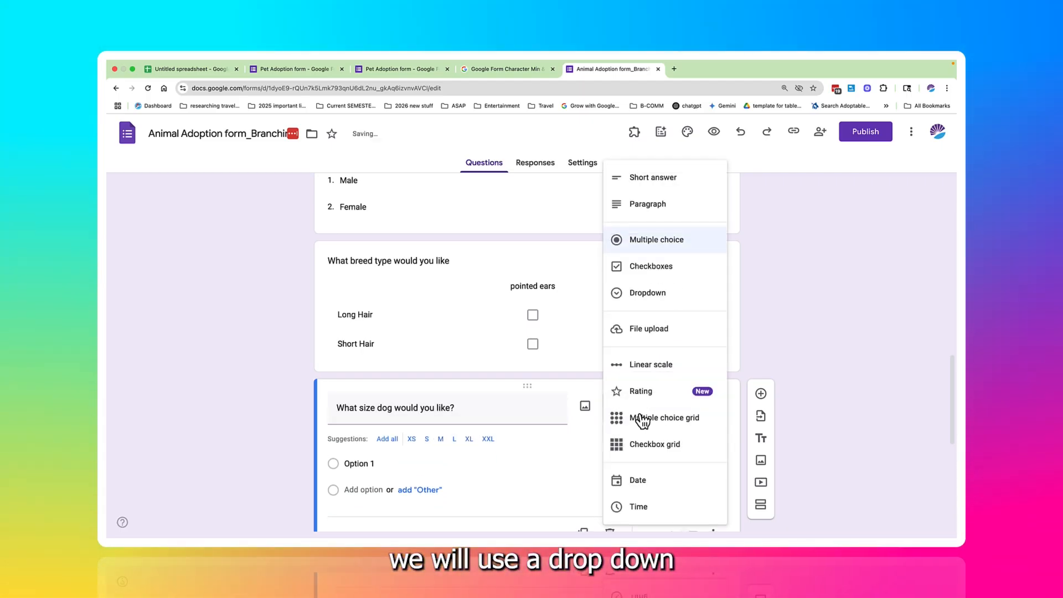
left_click(634, 304)
- Enter Mini, Small and Medium as the first three options of the dog size dropdown question
left_click(413, 441)
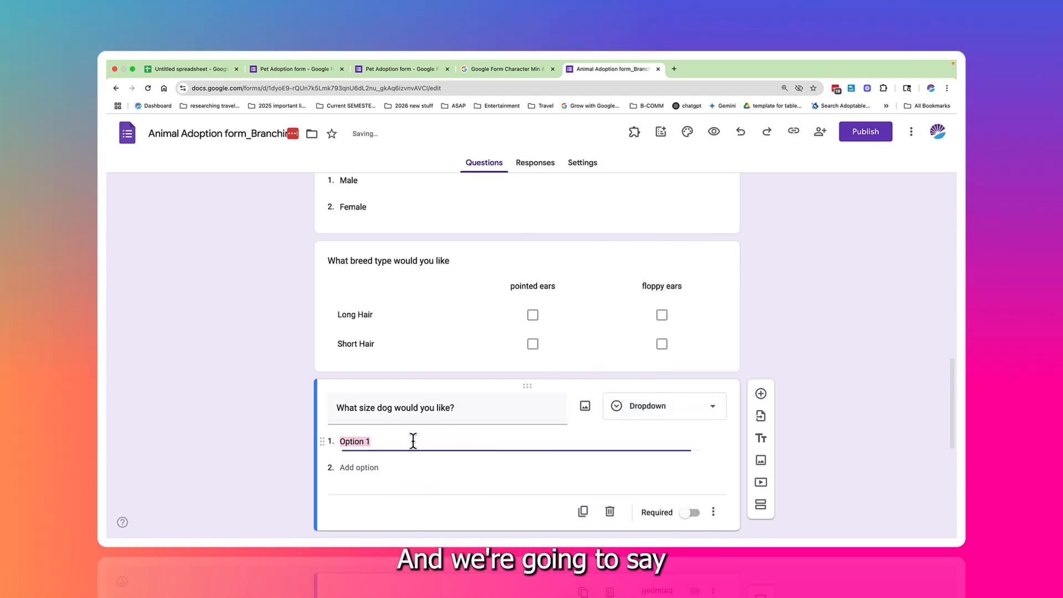
type("S")
key("BackSpace")
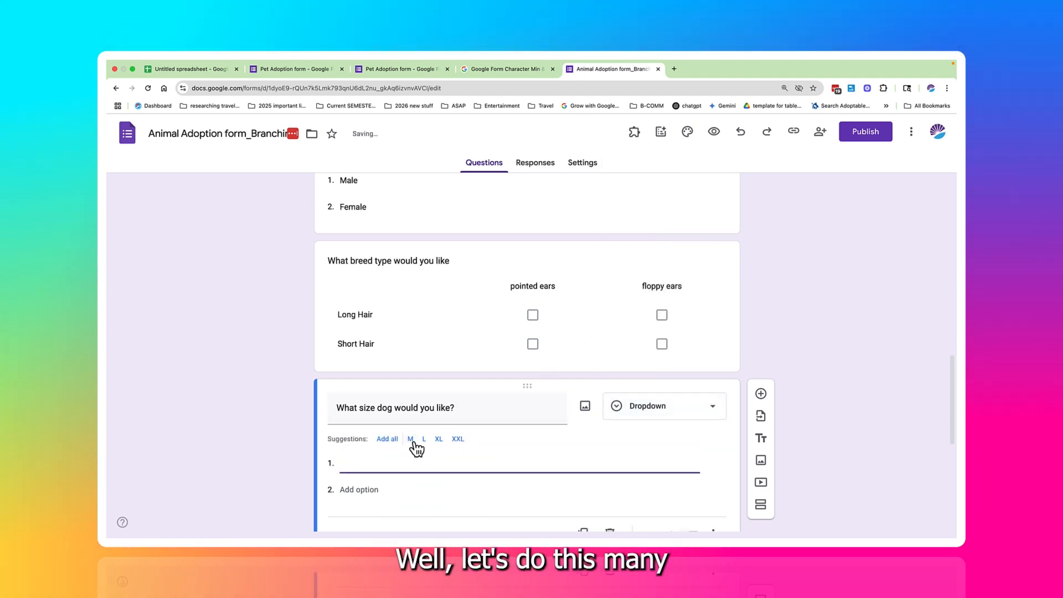
type("Mini")
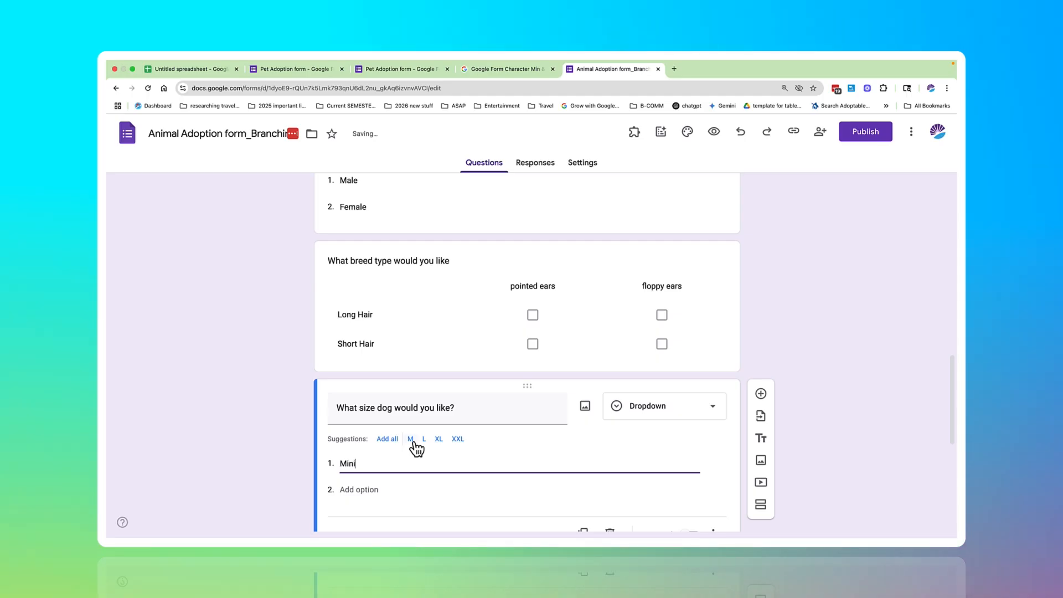
key("Tab")
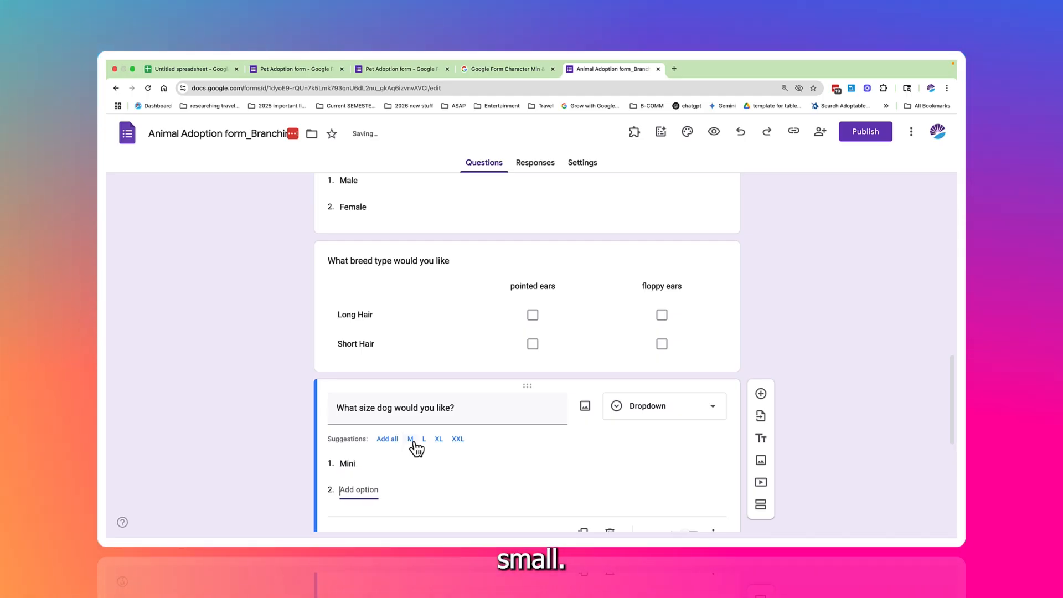
type("Small")
key("Tab")
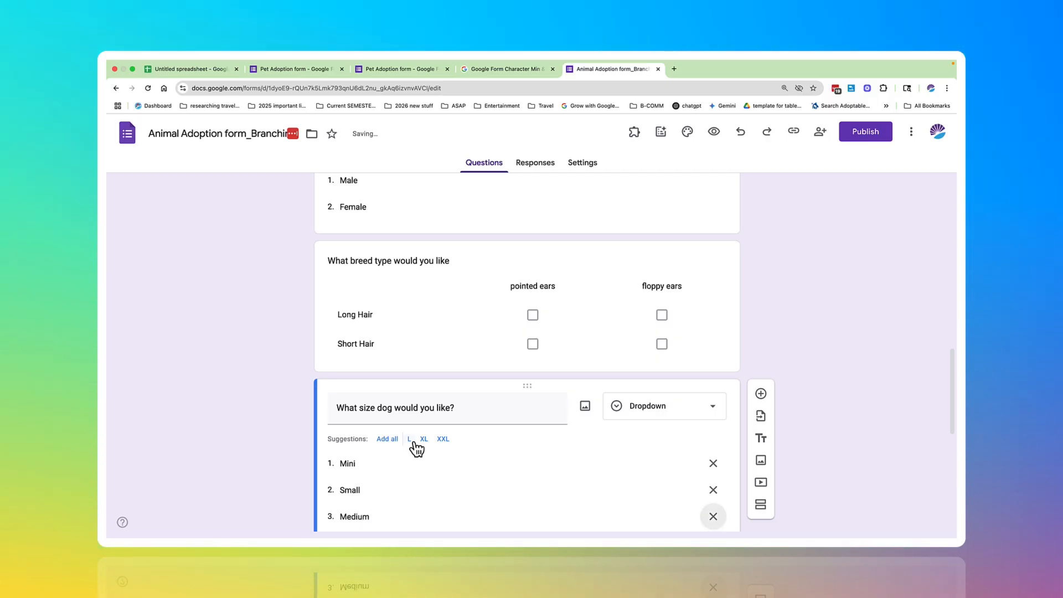
- Add "Medium large" and "Large" as the fourth and fifth options of the dog size dropdown question
key("Tab")
type("Me")
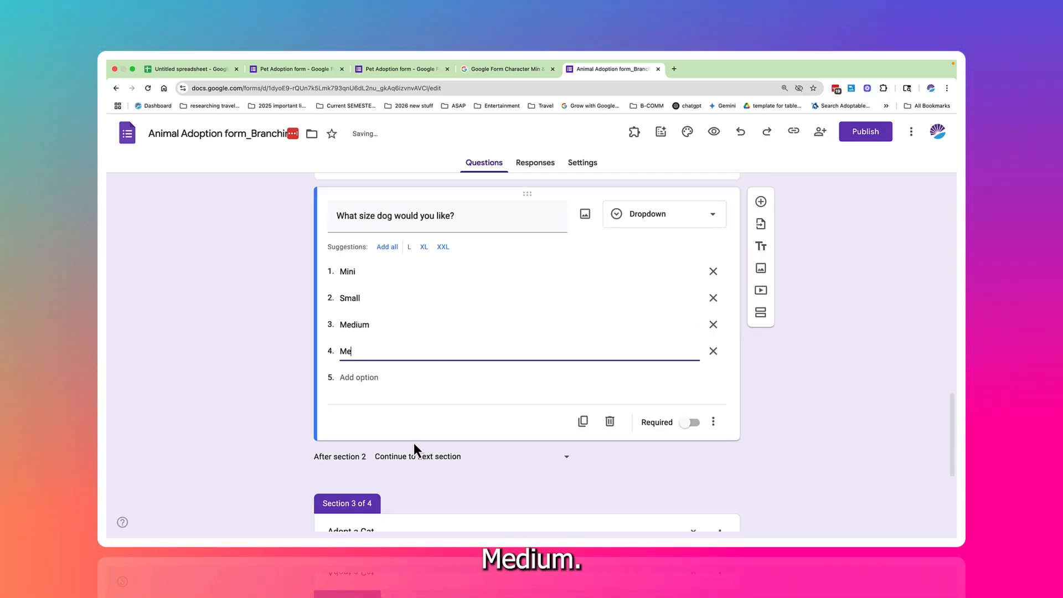
type("dium lar")
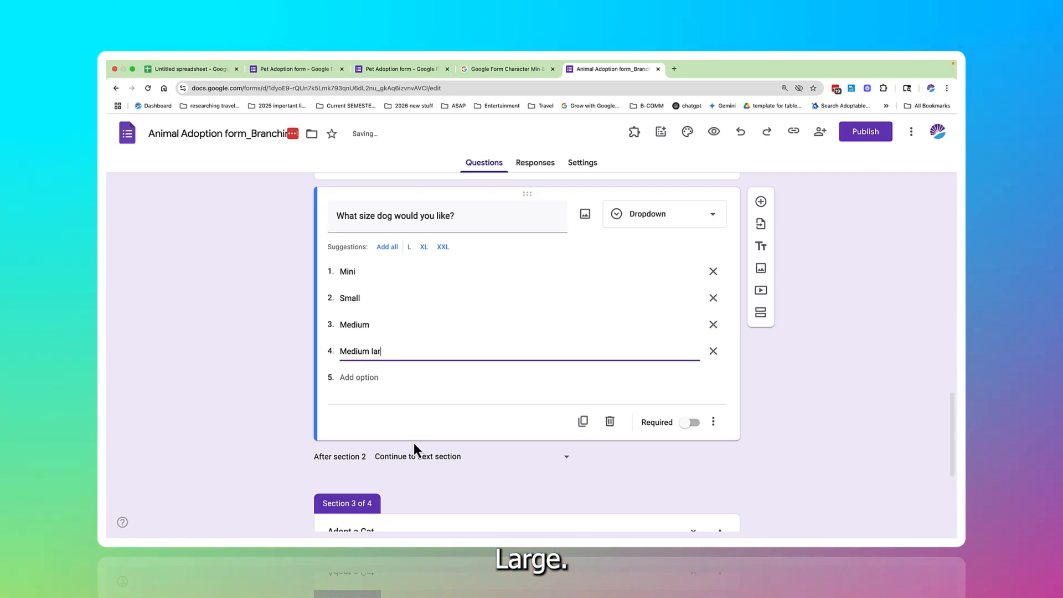
type("ge")
key("Tab")
key("Tab")
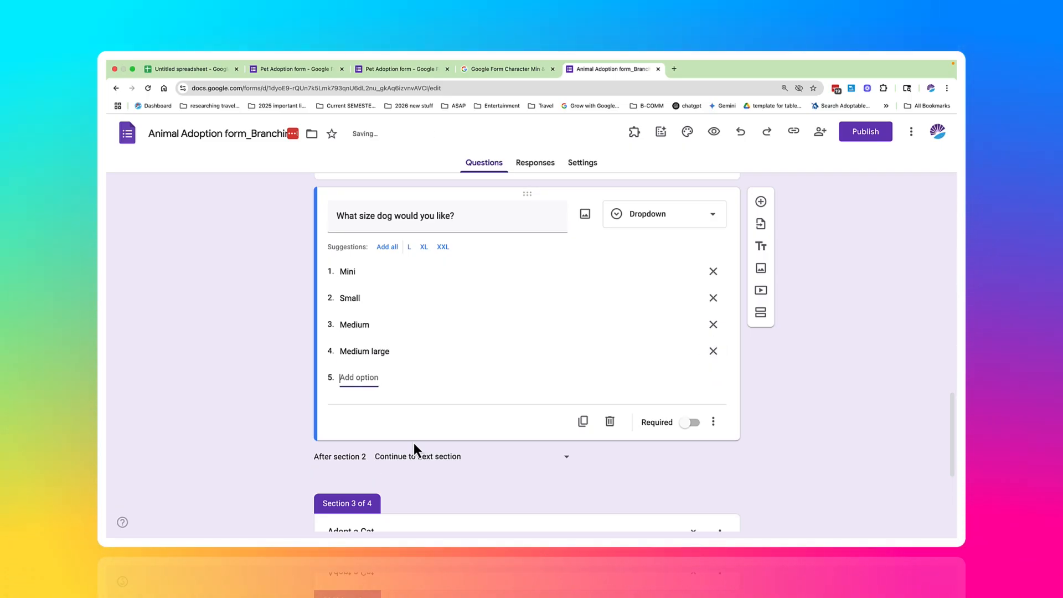
type("Large")
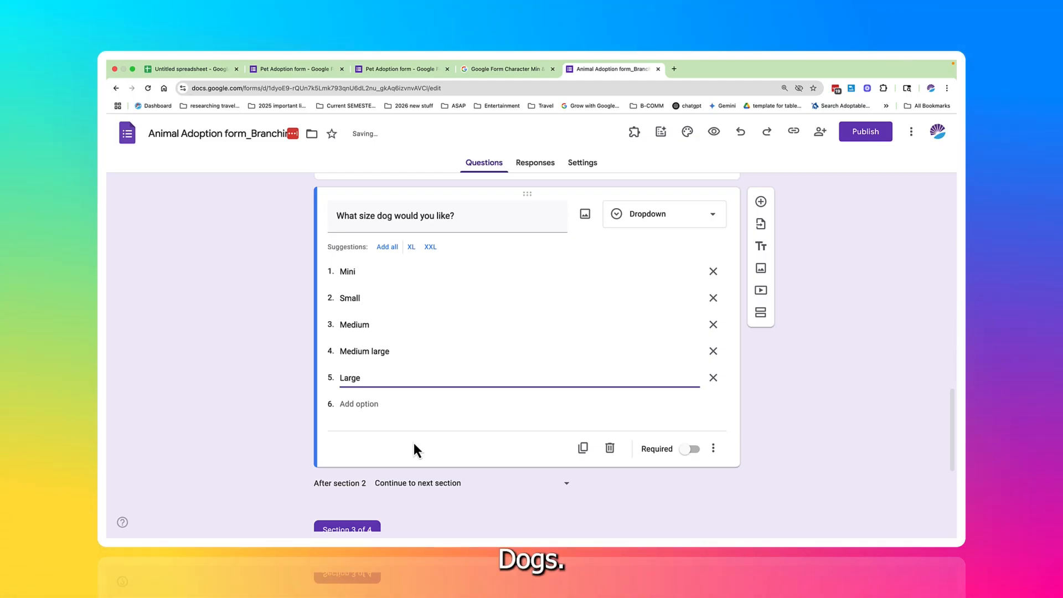
- Add a checkboxes question reading "What fur type would you like?" to the Adopt a Cat section
scroll(530, 431, "up", 10)
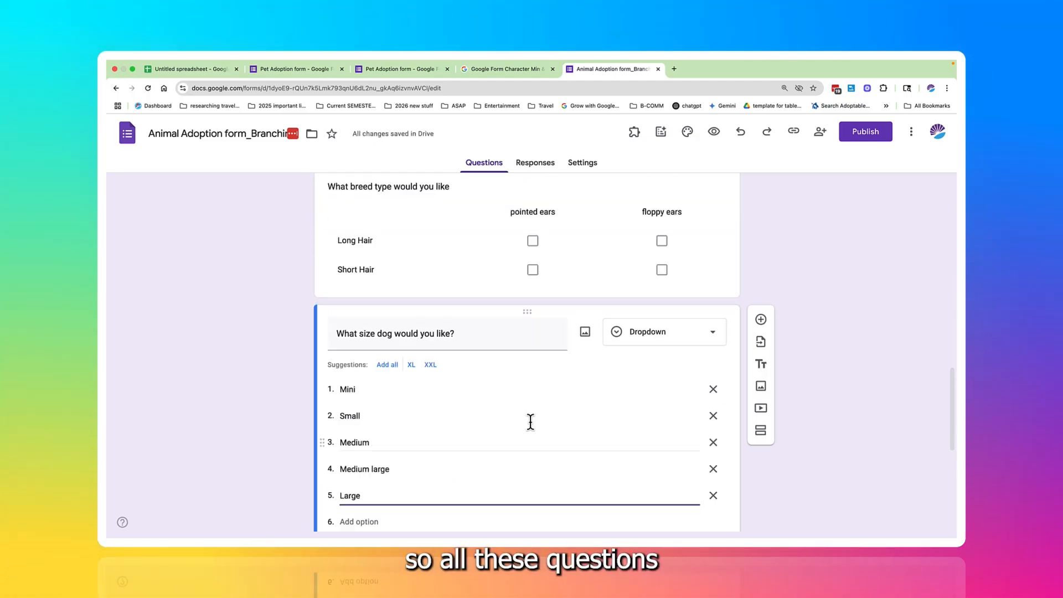
scroll(530, 431, "up", 2)
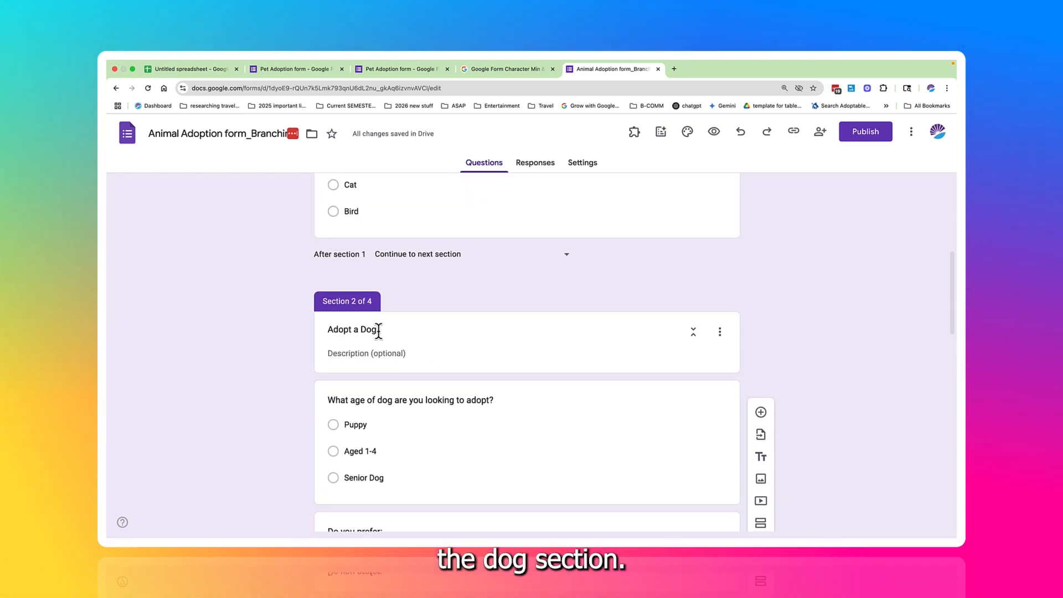
scroll(379, 332, "down", 6)
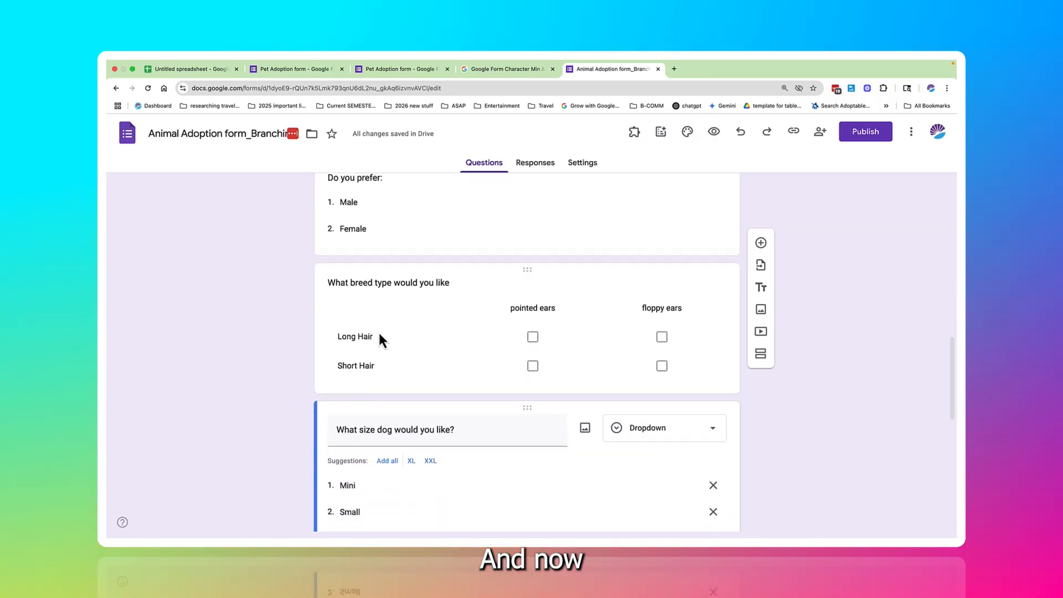
scroll(380, 335, "down", 8)
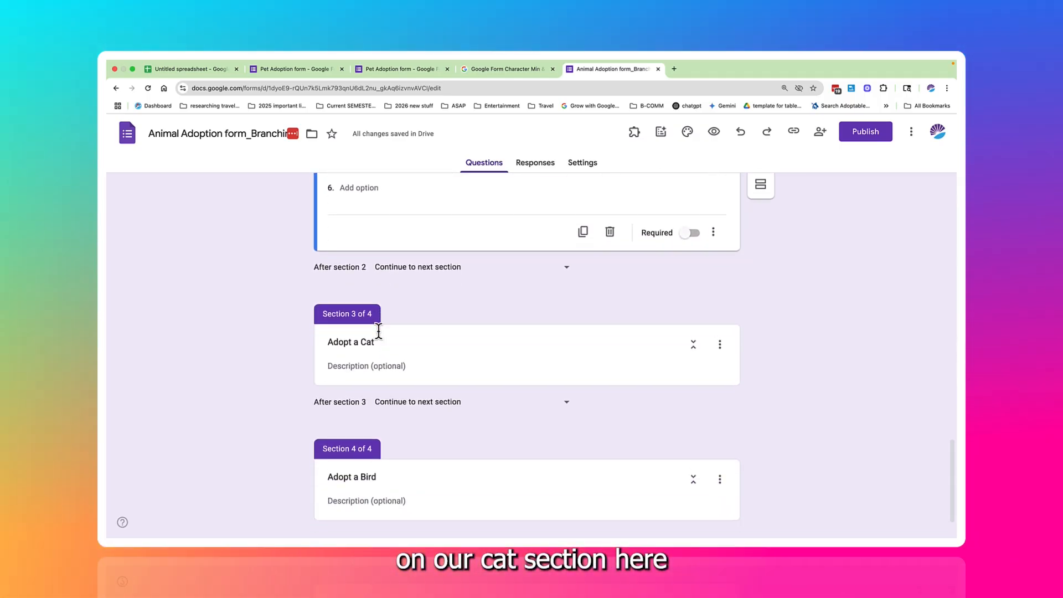
scroll(380, 335, "down", 1)
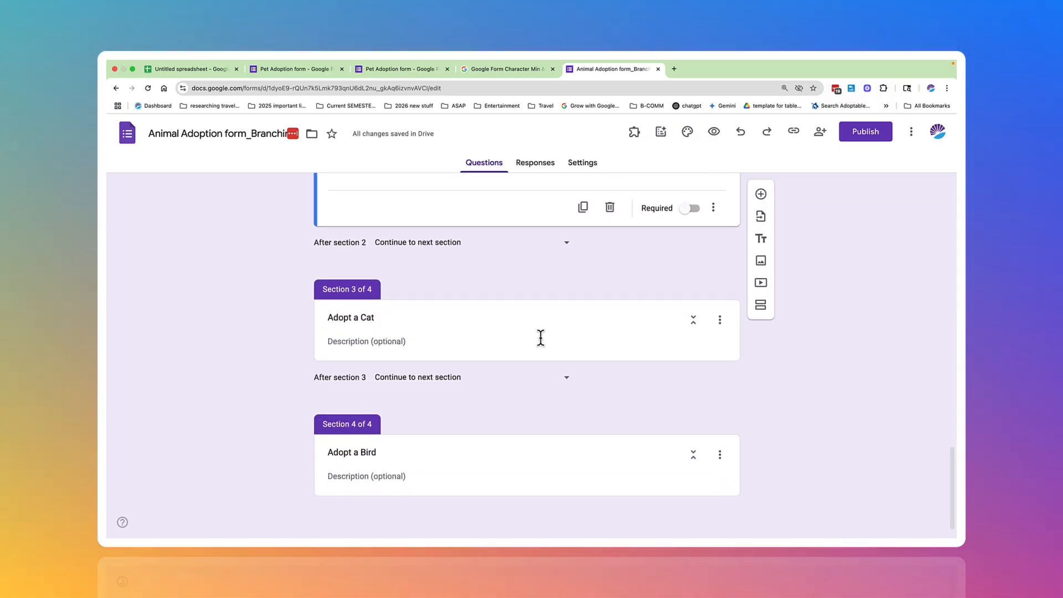
left_click(643, 321)
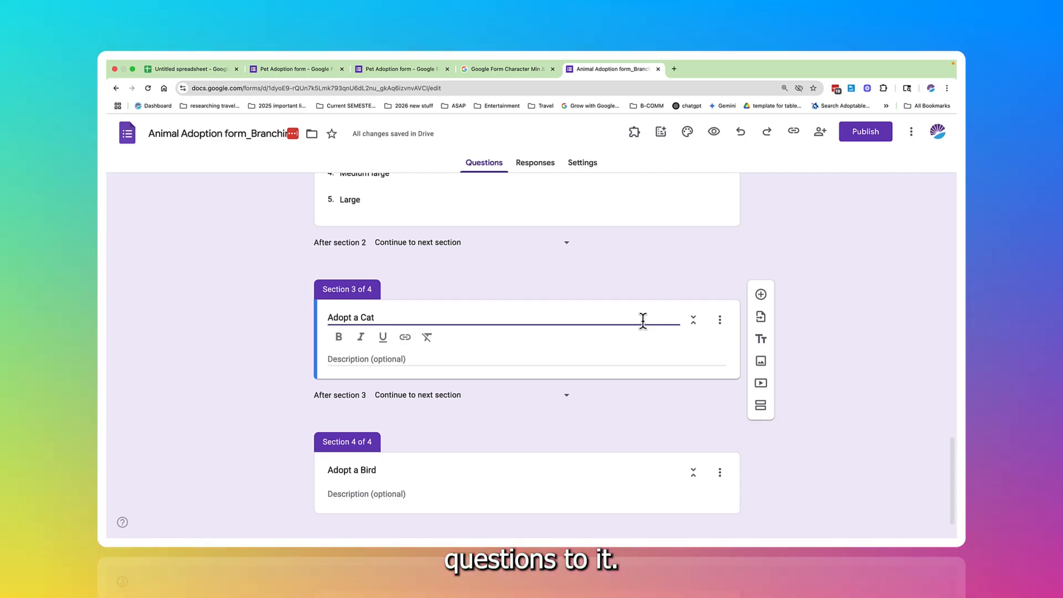
left_click(761, 295)
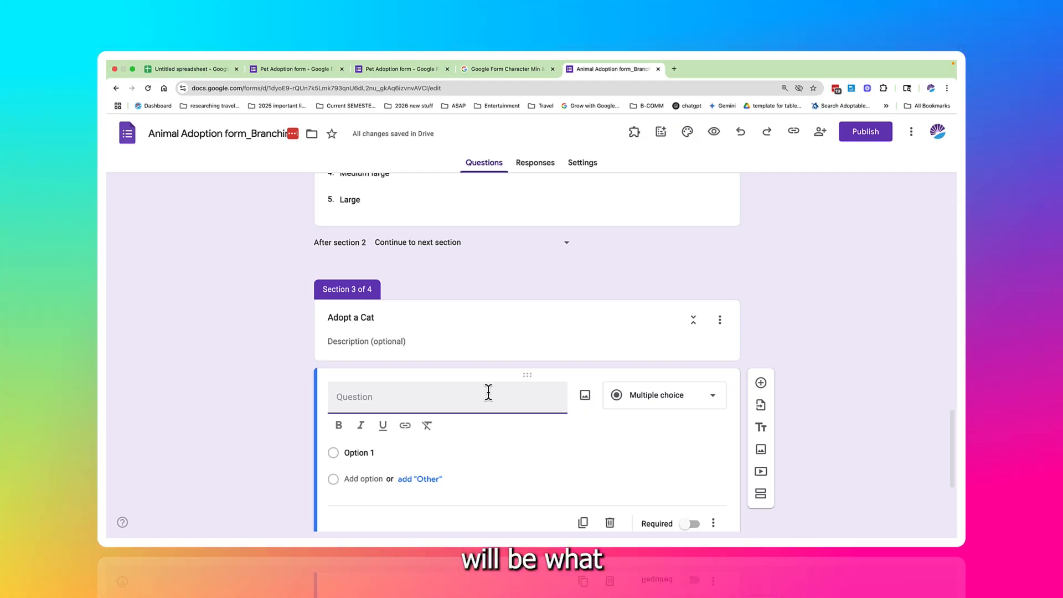
type("What fur type would you l")
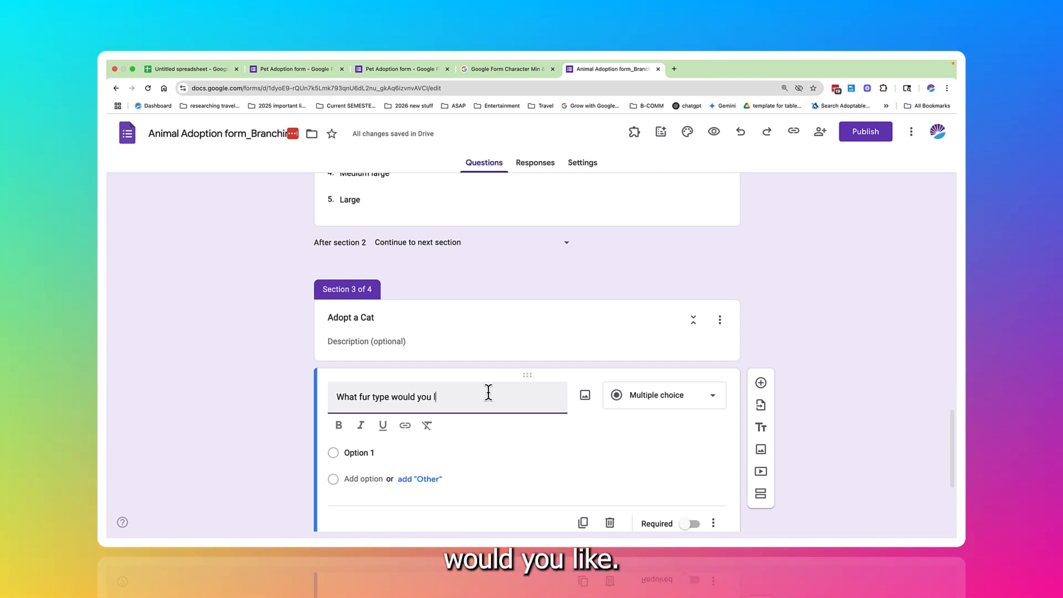
type("ike?")
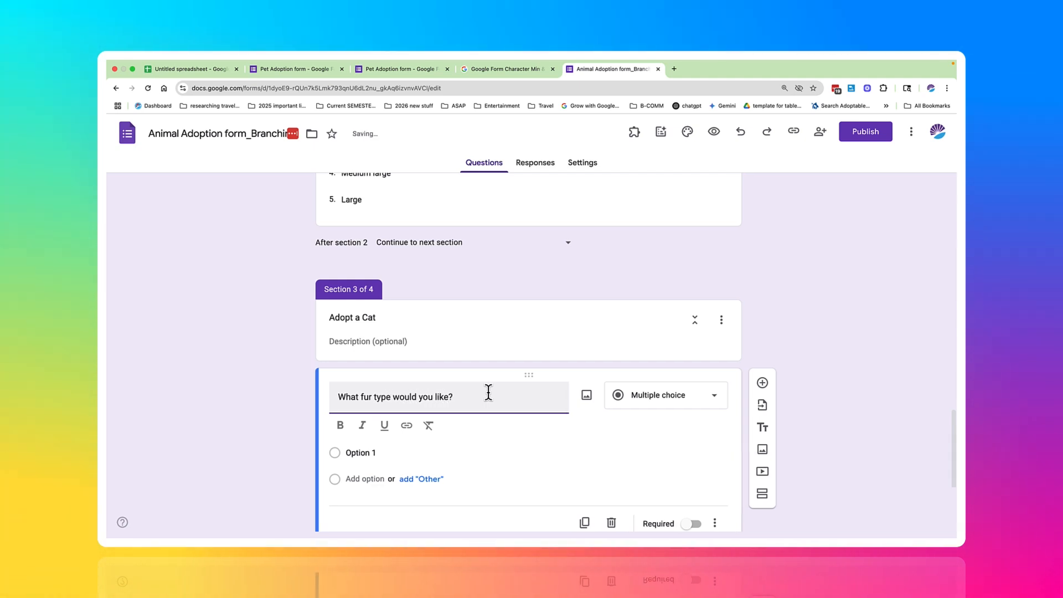
left_click(662, 399)
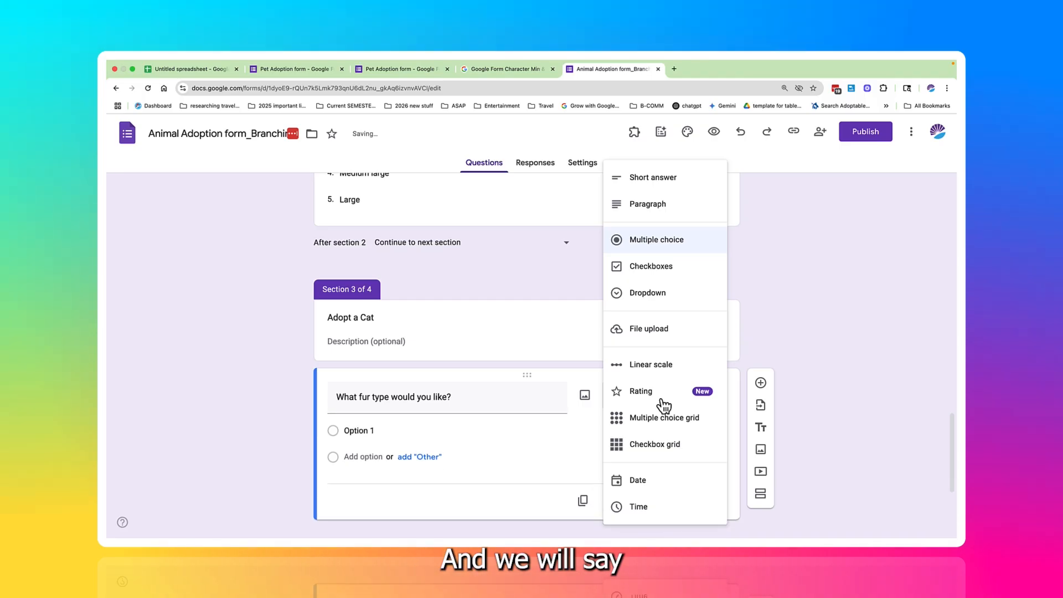
left_click(641, 277)
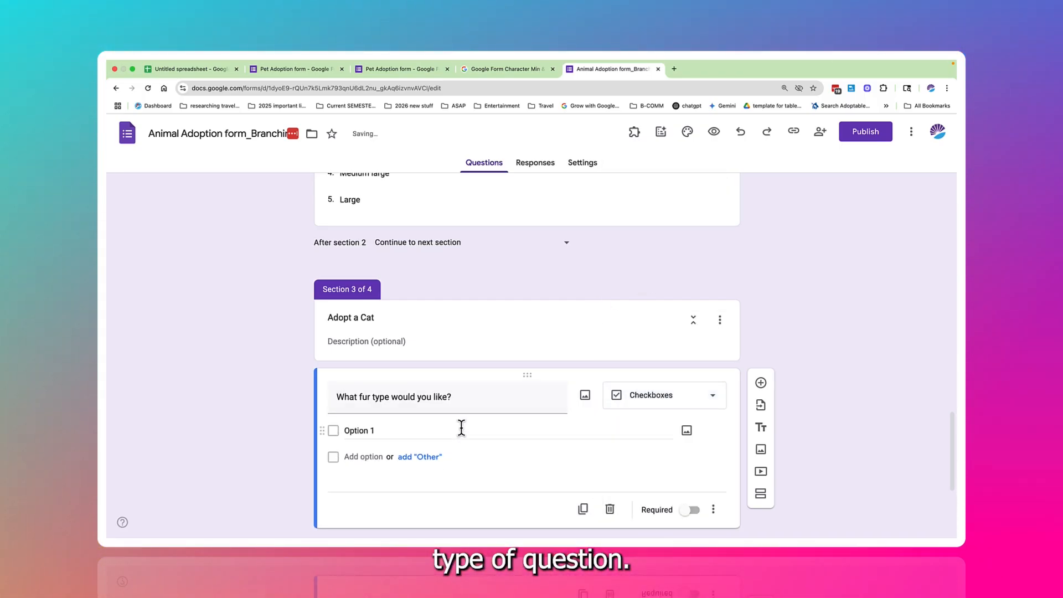
- Enter "Long Hair", "Short Hair" and "No hair" as the options of the fur type question
left_click(415, 431)
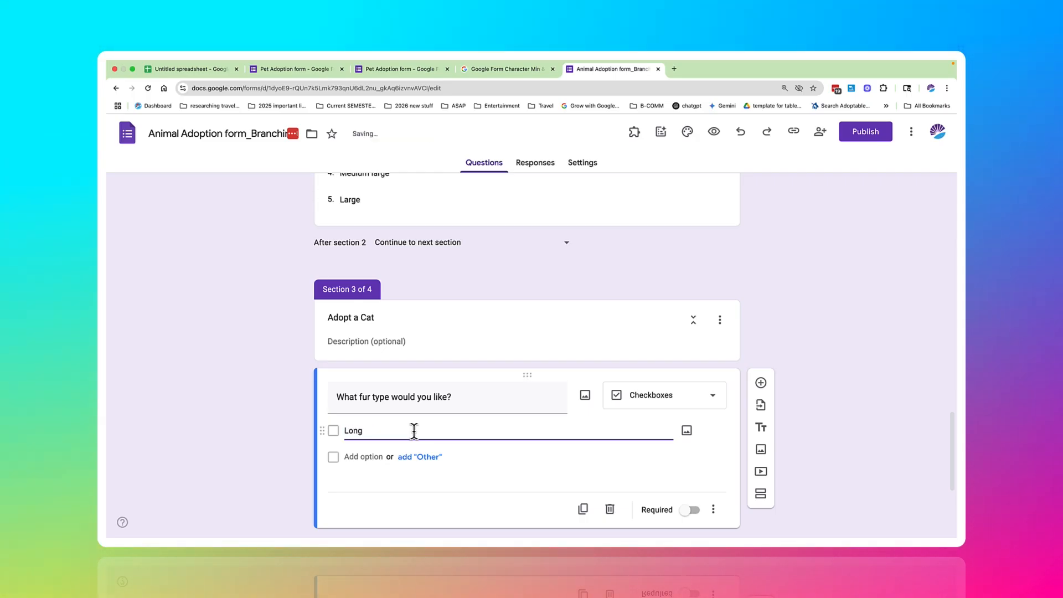
key("Return")
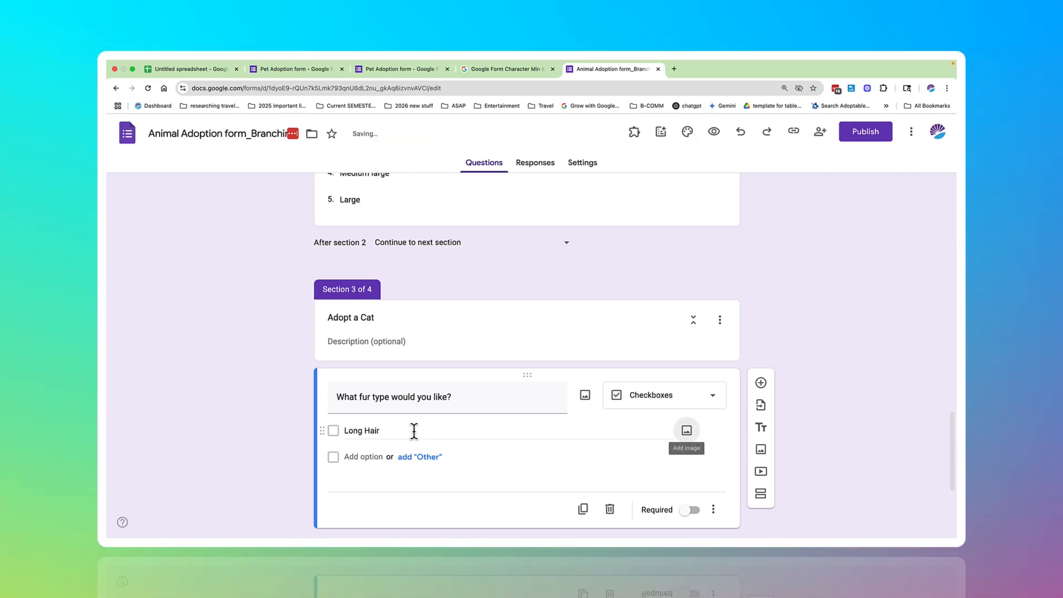
type("Short")
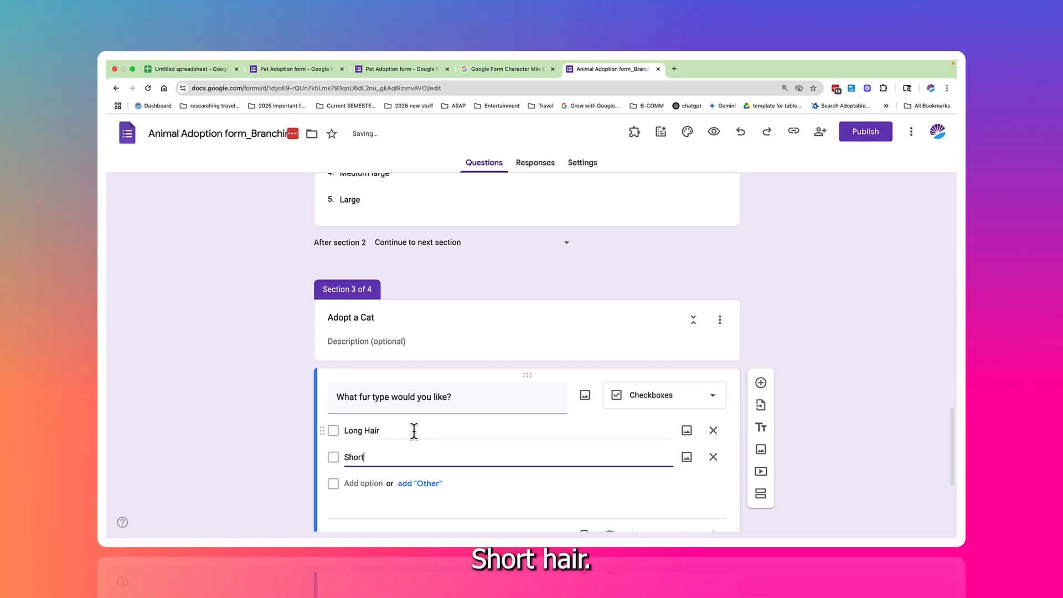
type(" Hair")
key("Tab")
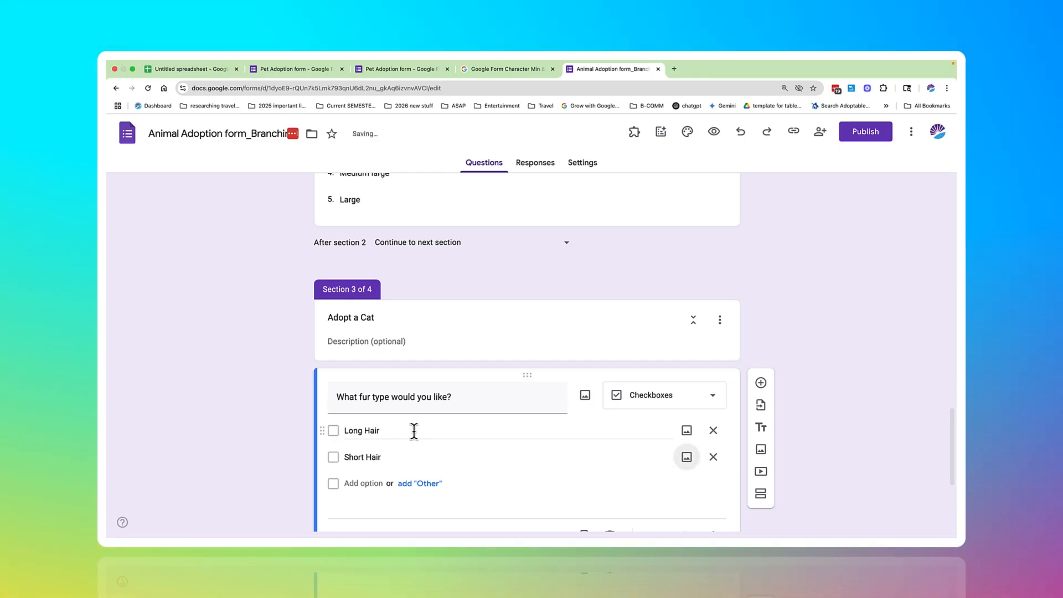
key("Tab")
key("Tab")
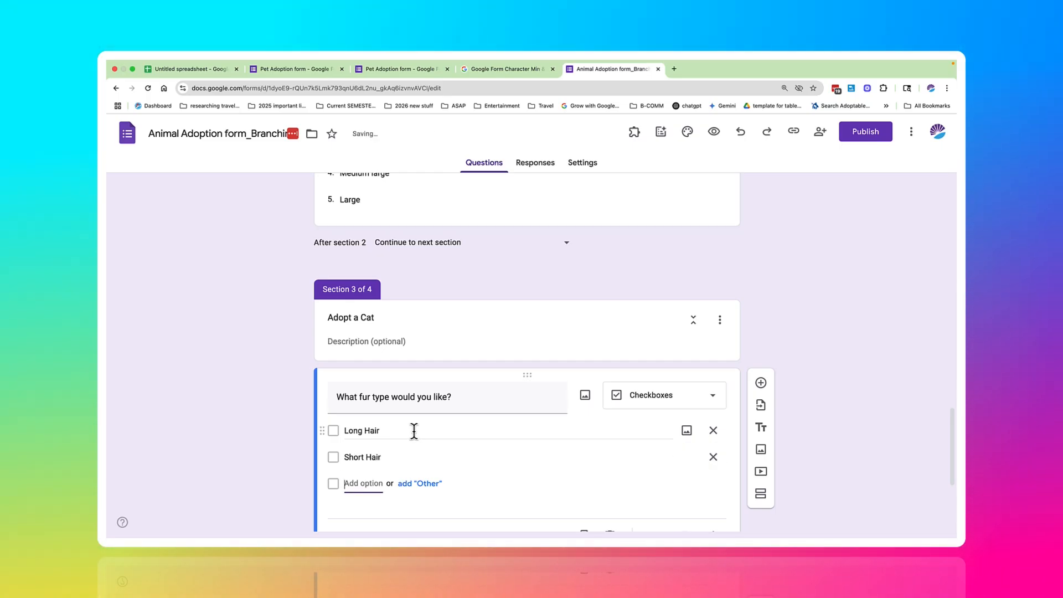
type("No ")
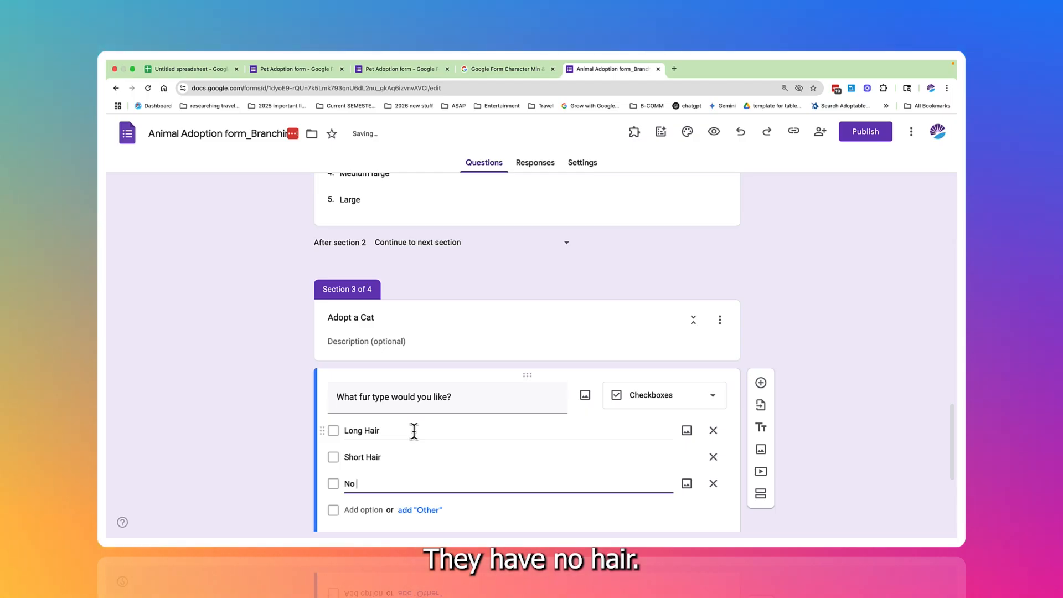
type("hair")
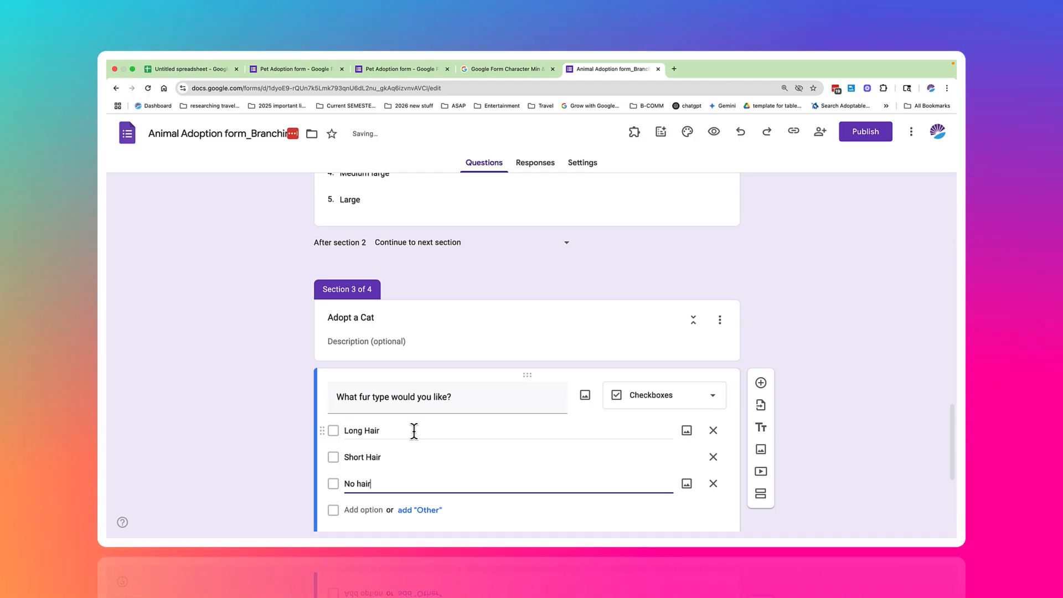
- Add a dropdown question reading "What age of cat would you like to adopt?" below the fur type question
scroll(420, 441, "down", 3)
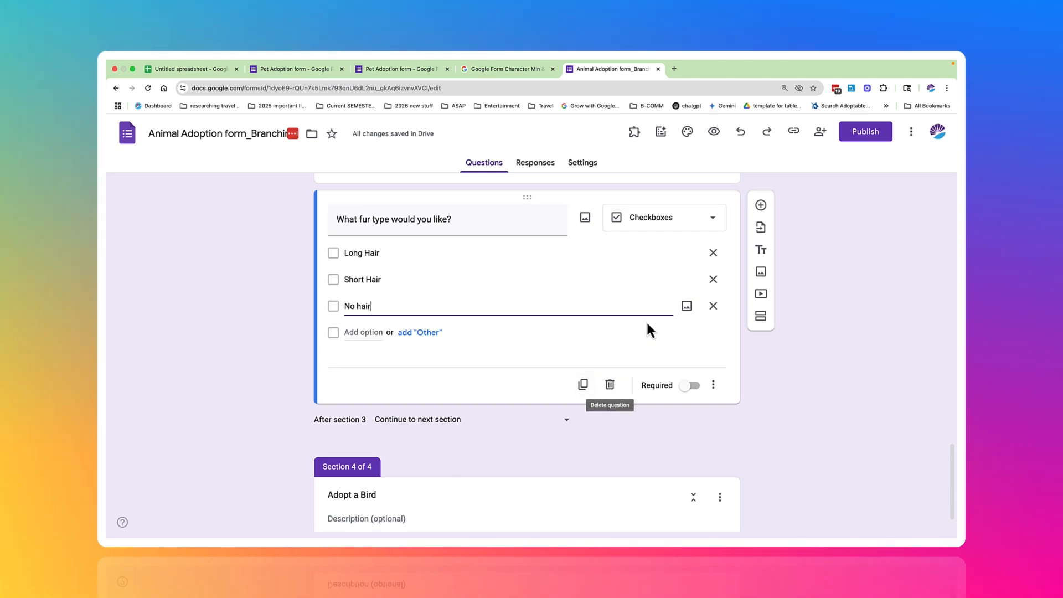
left_click(762, 208)
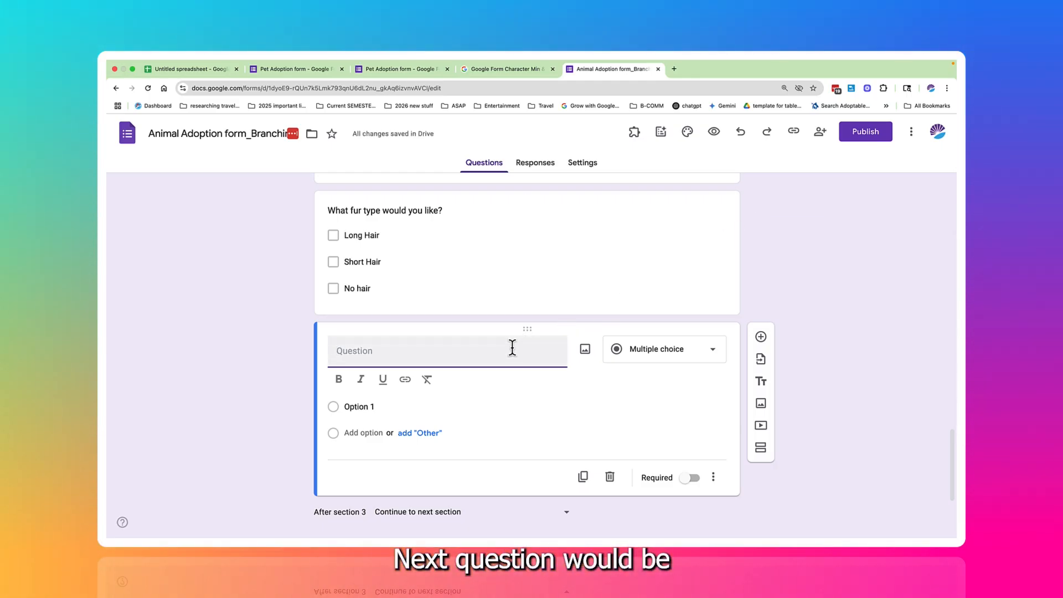
type("wa")
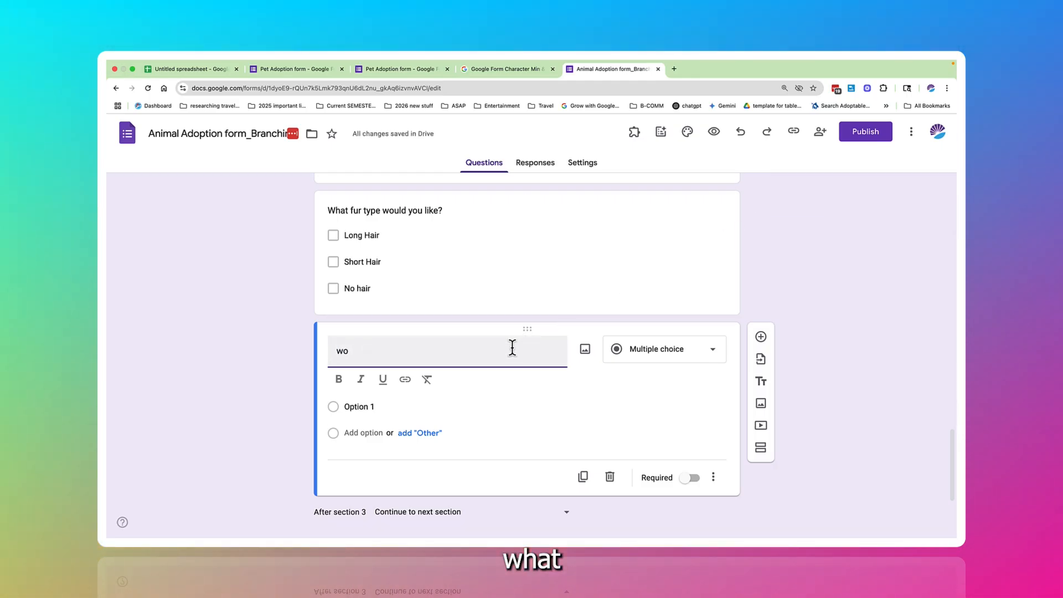
key("BackSpace")
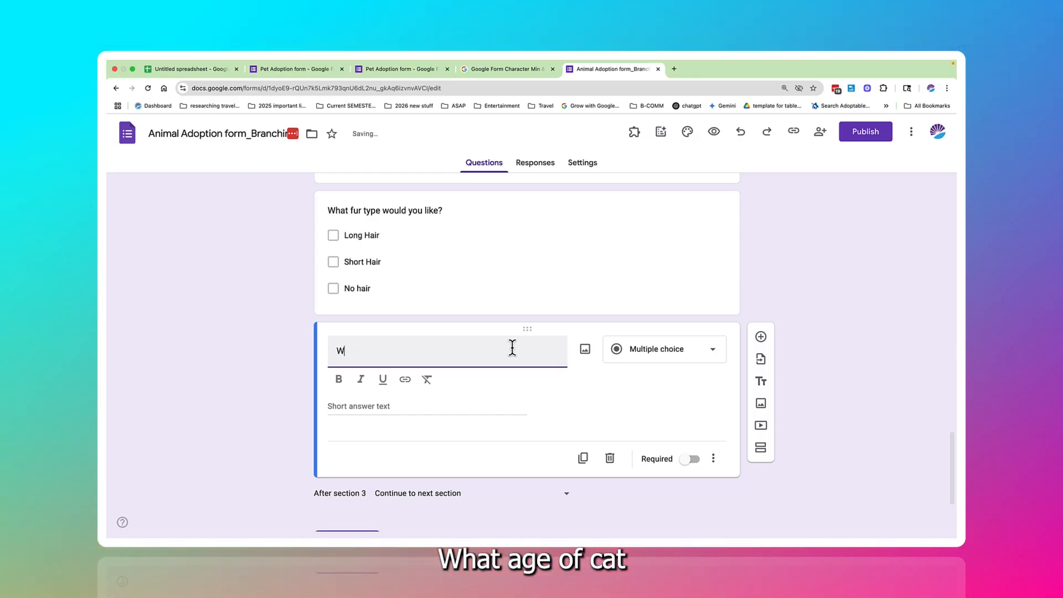
type("t age ")
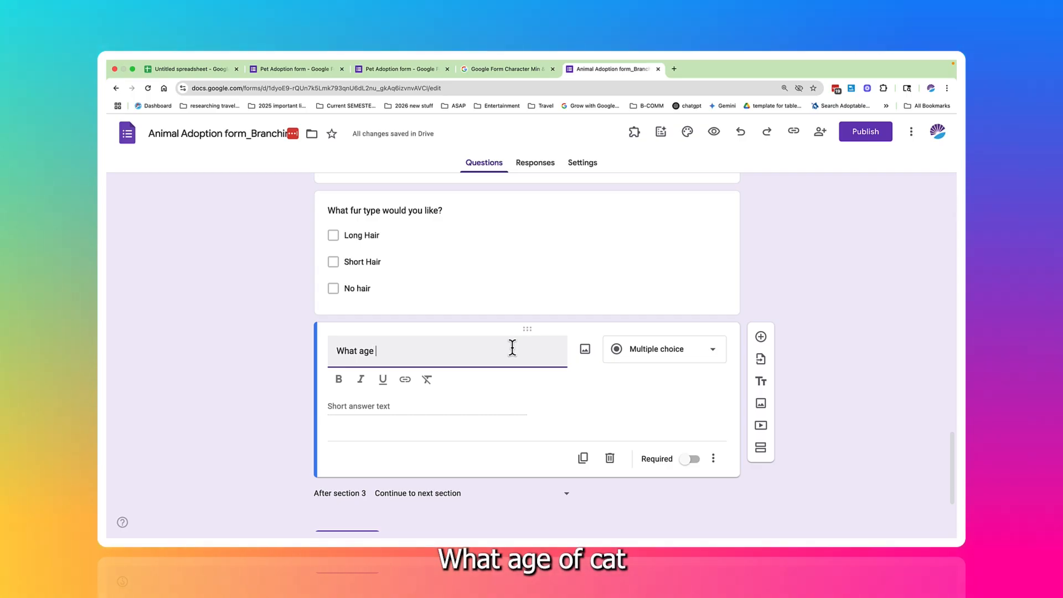
type("of cat would you like to adopt?")
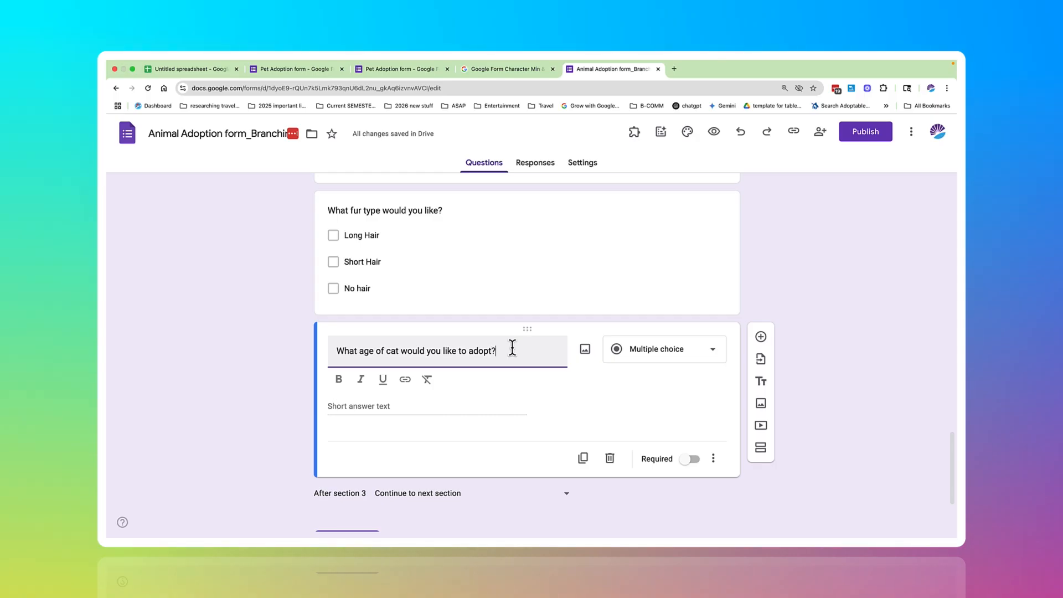
left_click(637, 354)
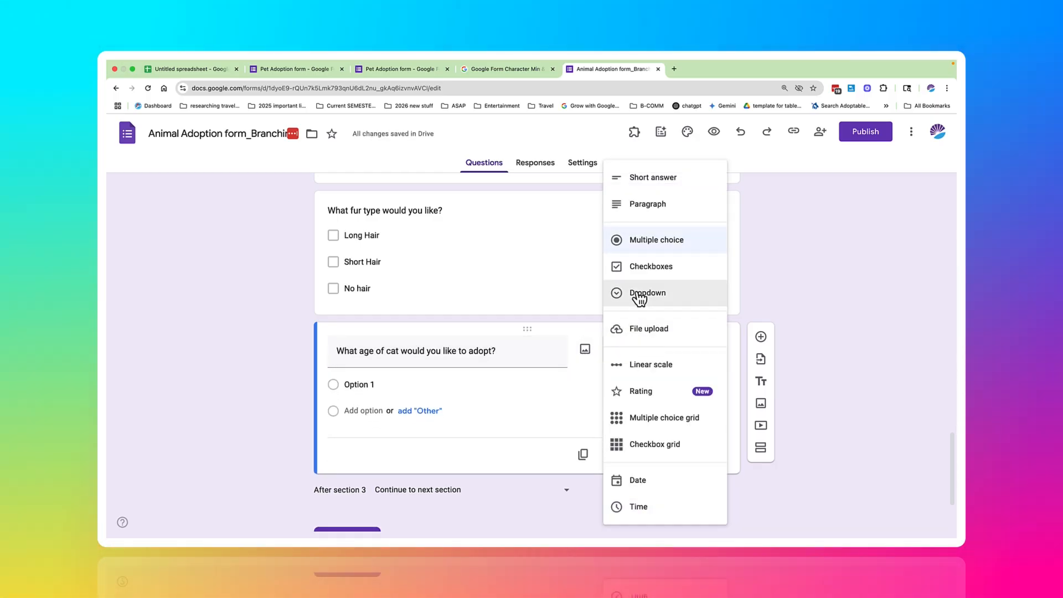
left_click(637, 296)
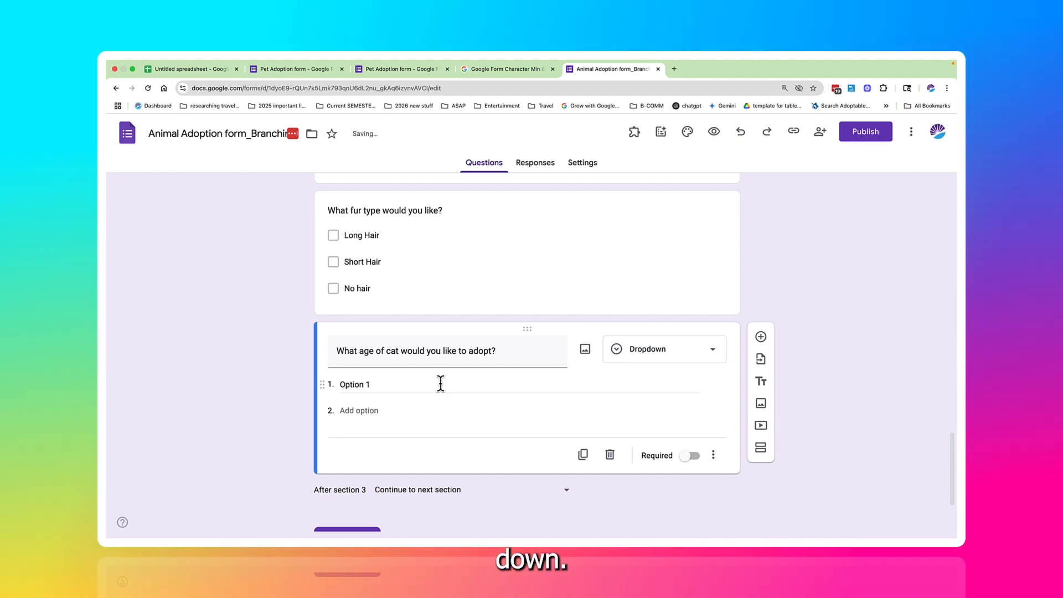
- Enter "Kitten", "Mid aged" and "Senior cat" as the options of the cat age dropdown question
left_click(440, 383)
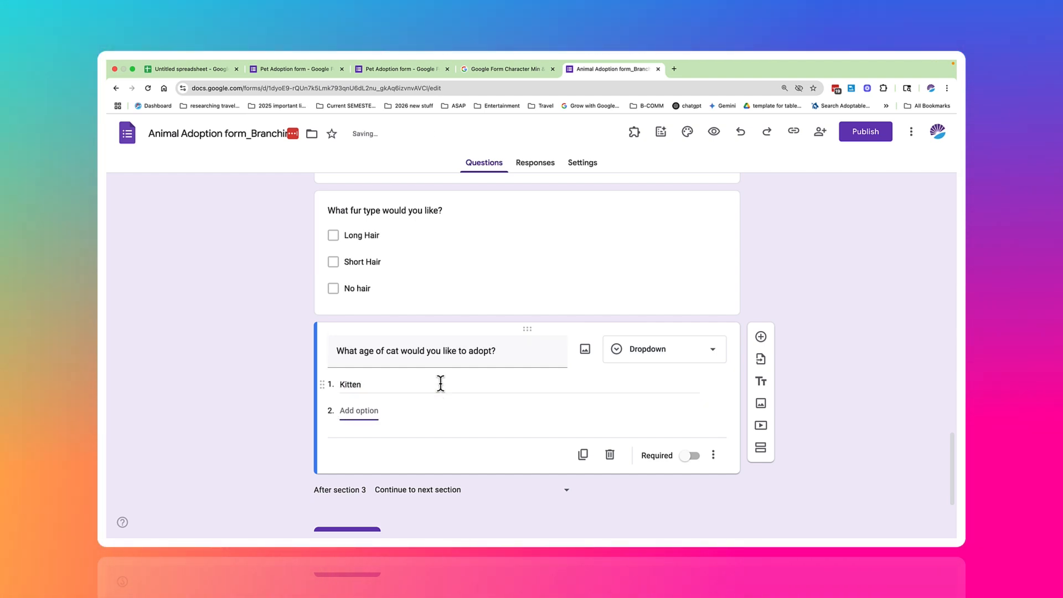
type("Mid aged")
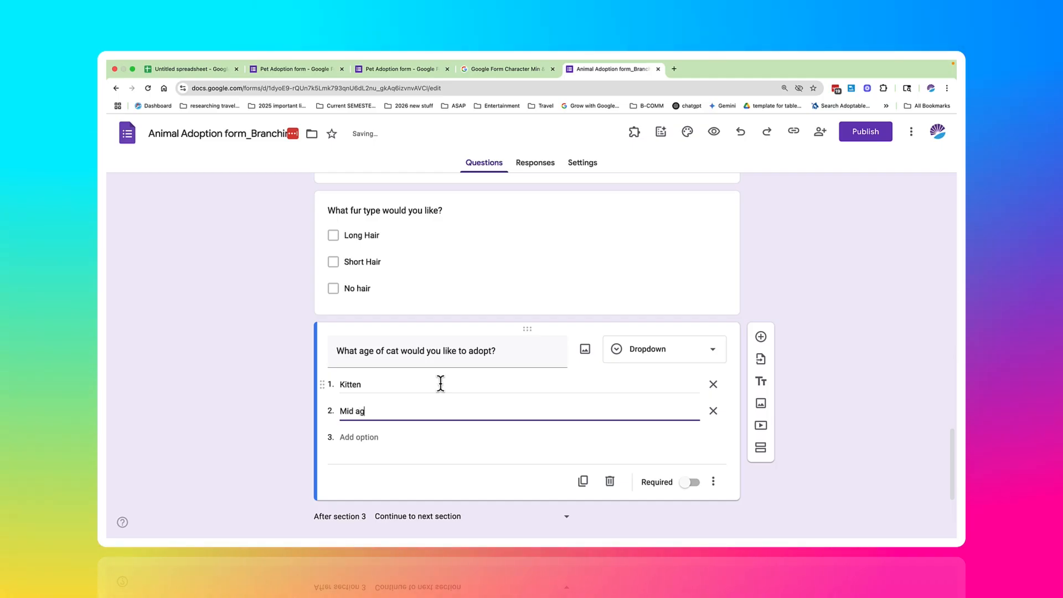
key("Tab")
key("Tab")
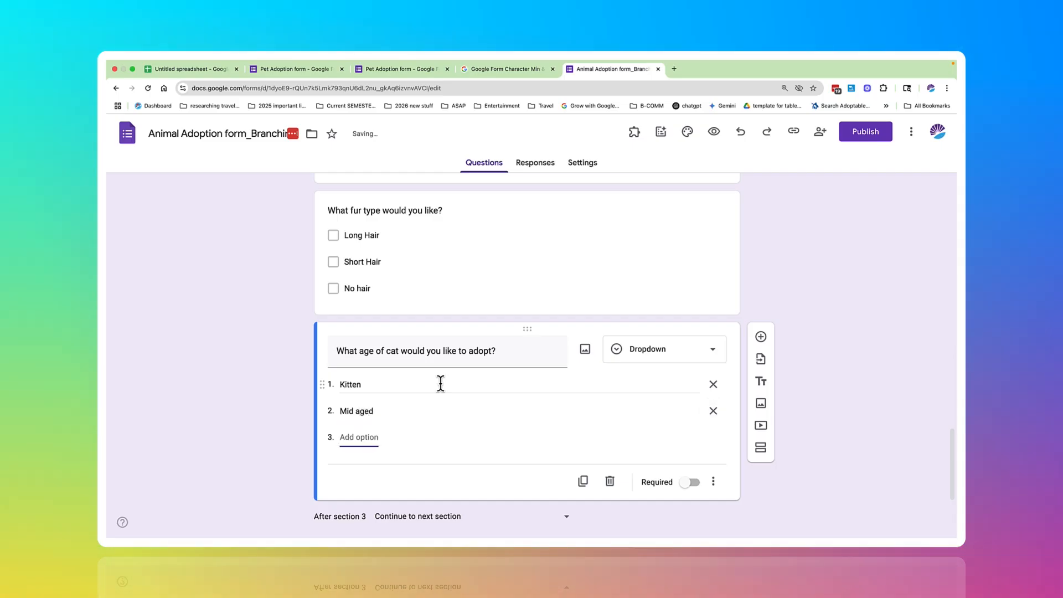
type("Senior cat")
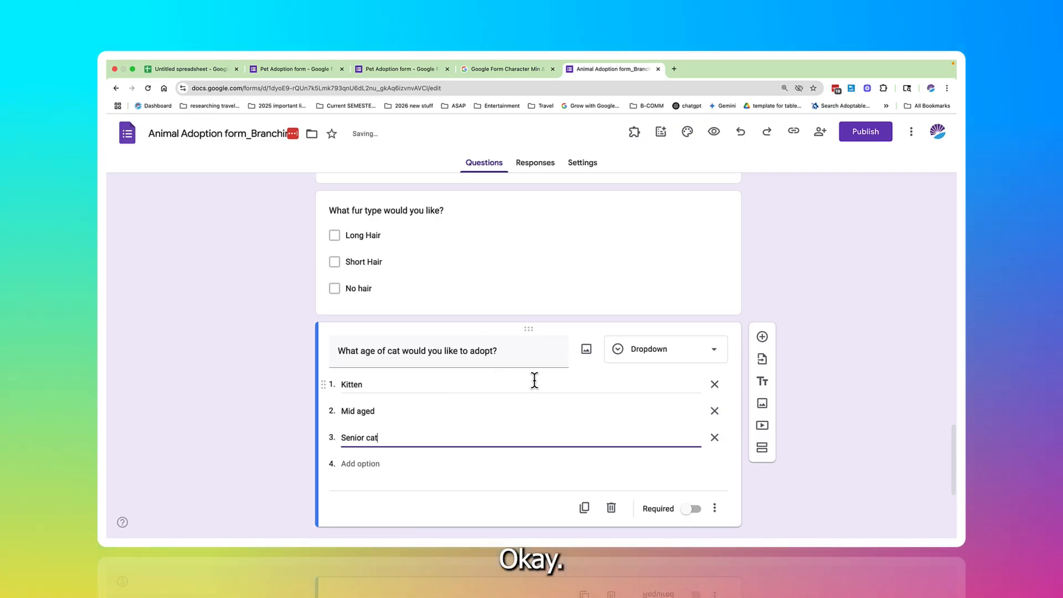
- Add a multiple-choice question reading "Have you owned a cat previously?" below the cat age question
scroll(535, 381, "down", 5)
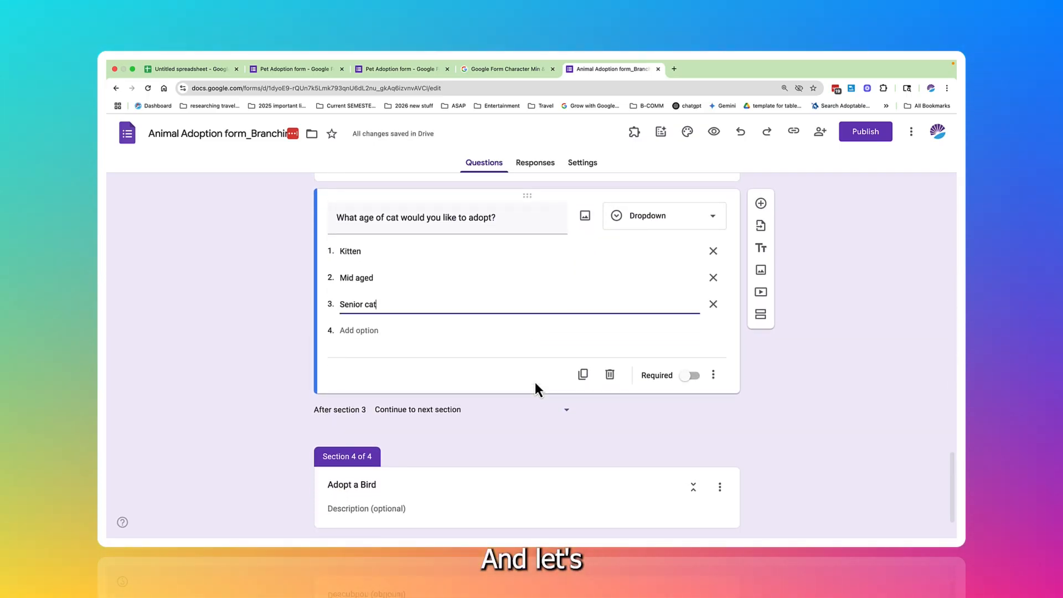
left_click(762, 204)
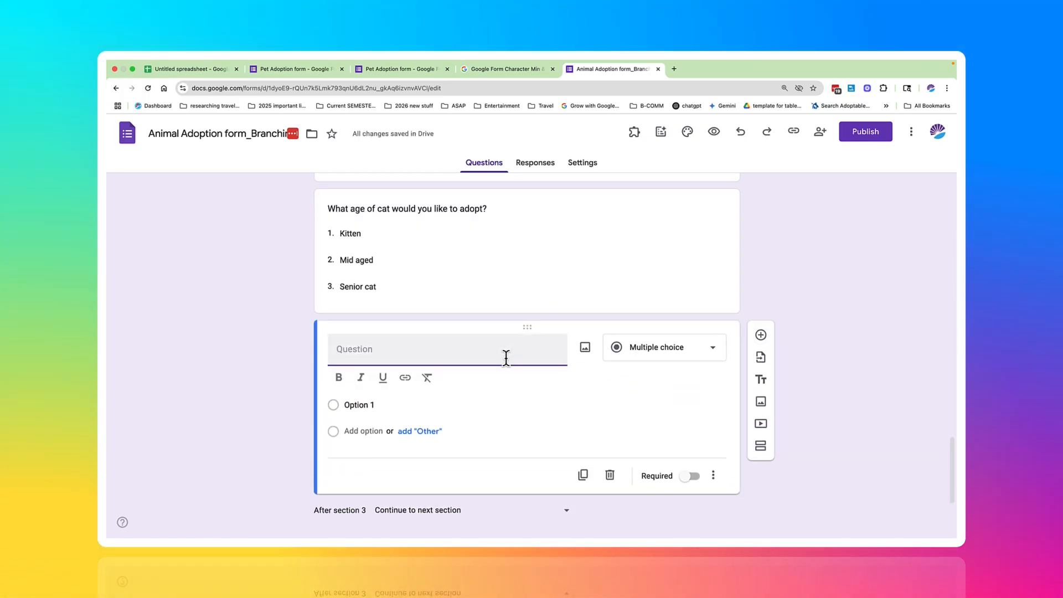
type("Have you owned a cat")
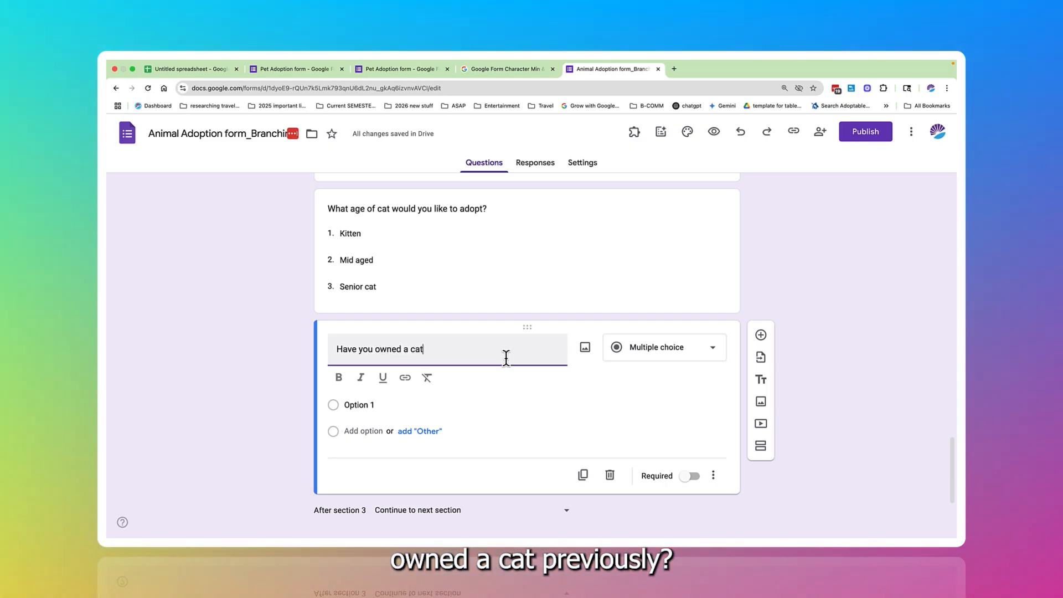
type(" bp")
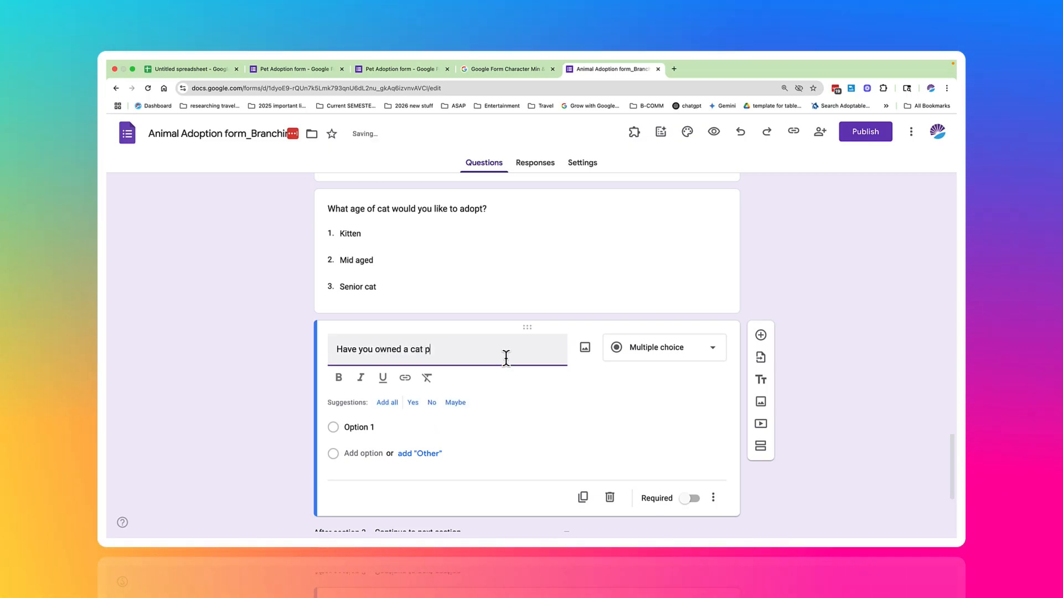
type("reviously?")
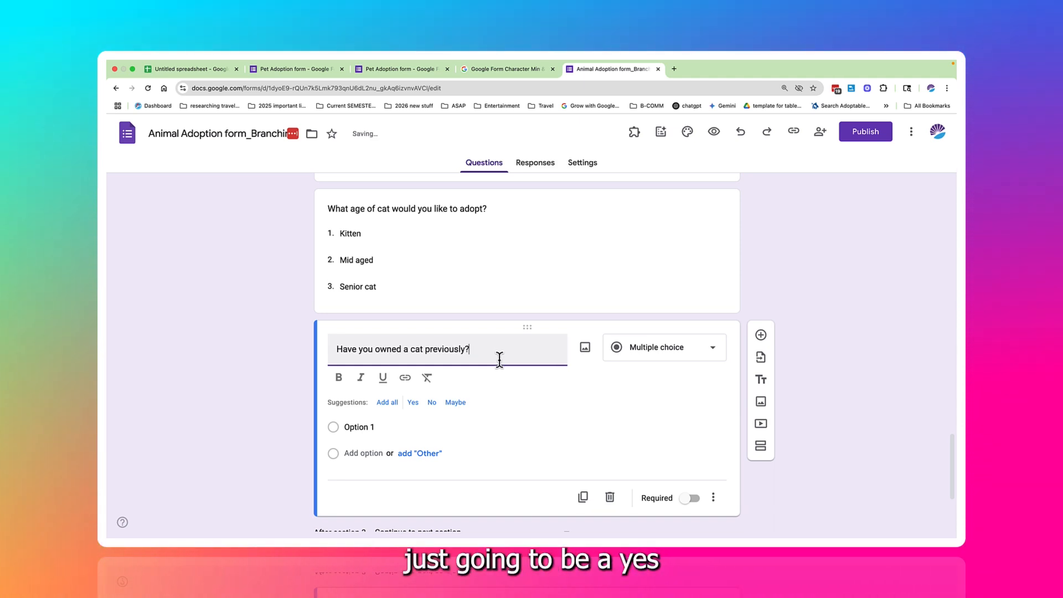
- Add the suggested answers "Yes" and "No" as the options of the previous cat ownership question
left_click(414, 410)
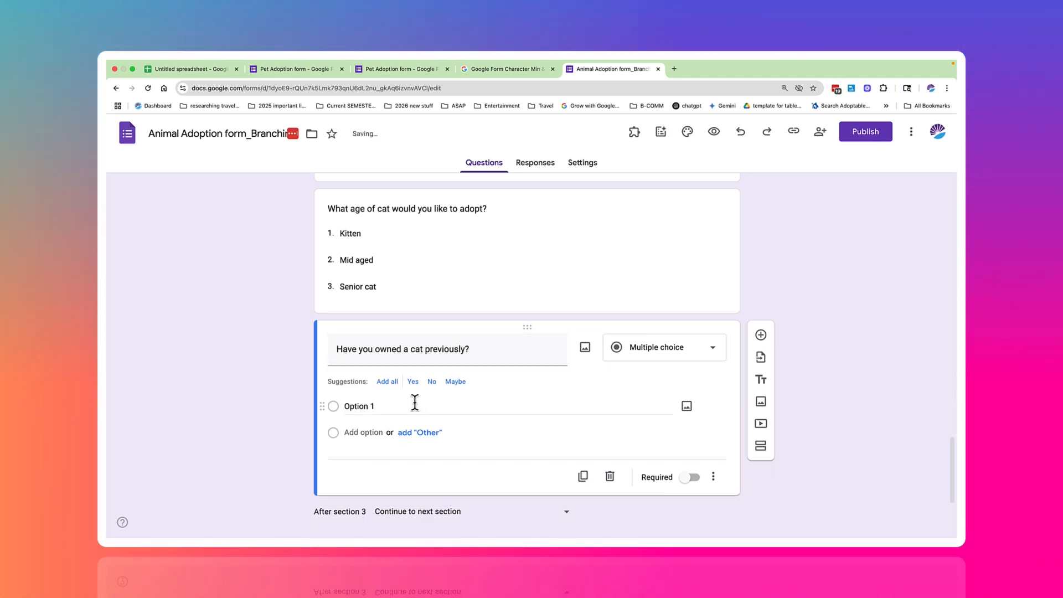
left_click(414, 382)
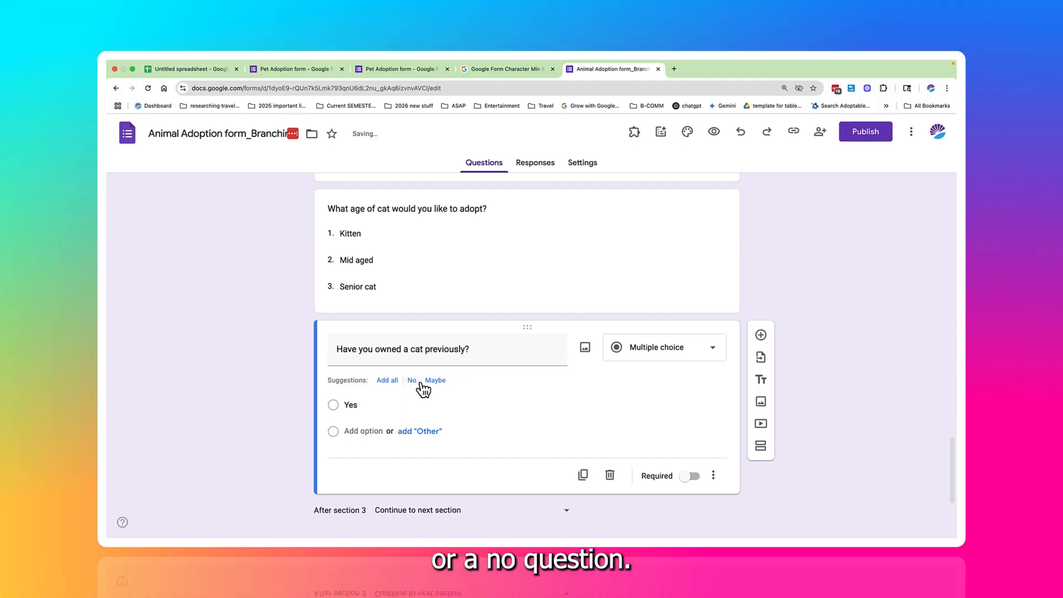
left_click(414, 381)
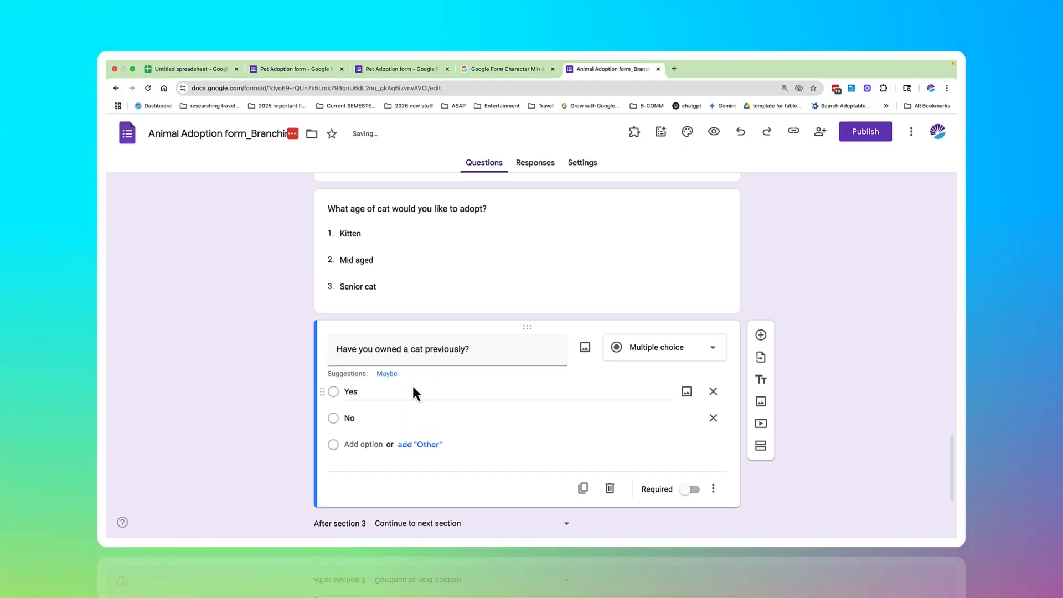
- Review the existing questions in the dog and cat sections to check whether anything needs adding
scroll(409, 398, "down", 3)
scroll(408, 397, "down", 1)
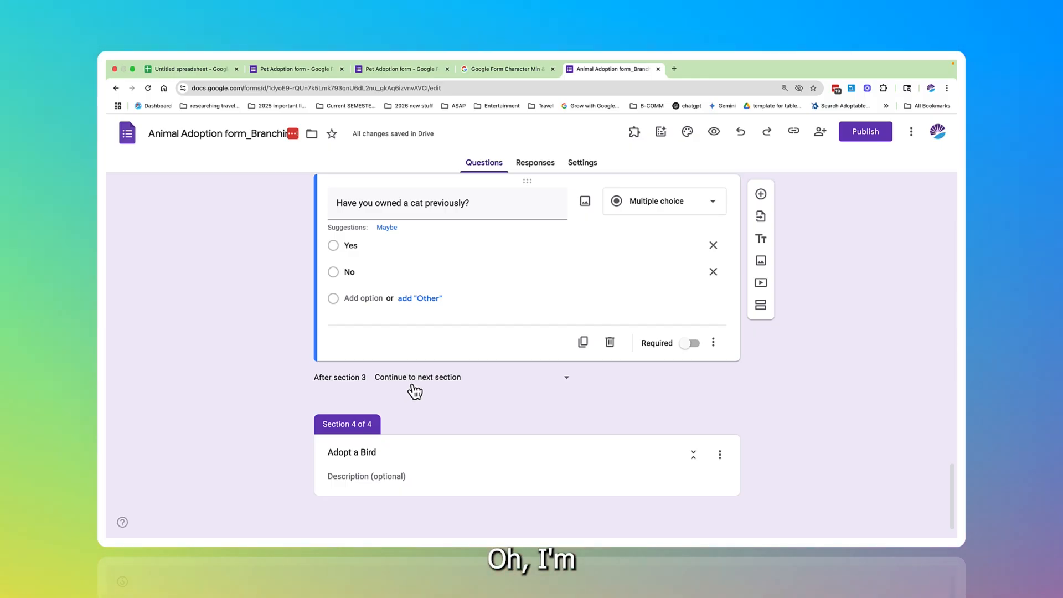
scroll(490, 285, "up", 10)
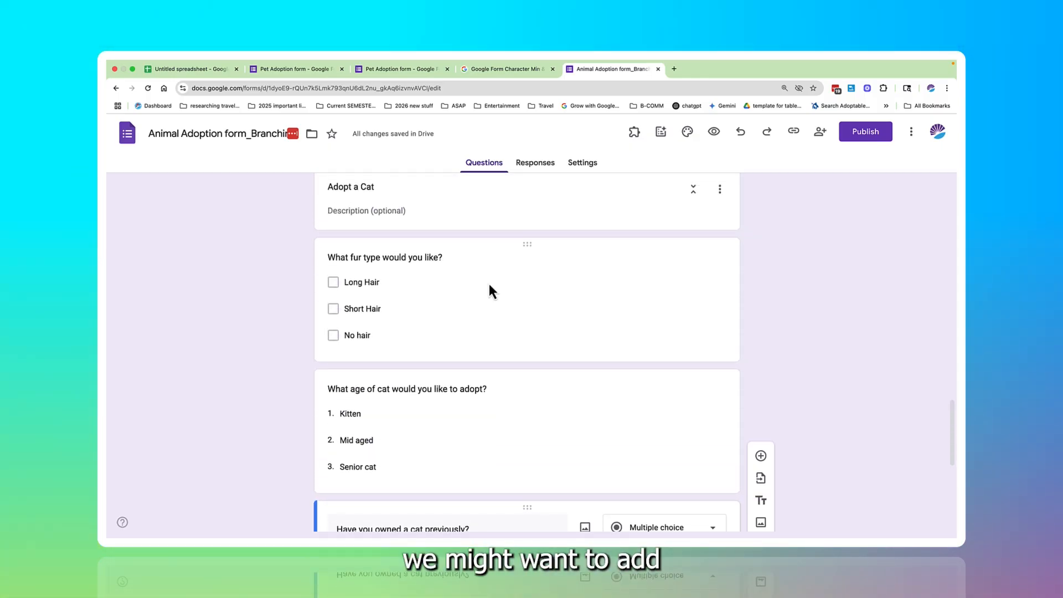
scroll(490, 283, "up", 5)
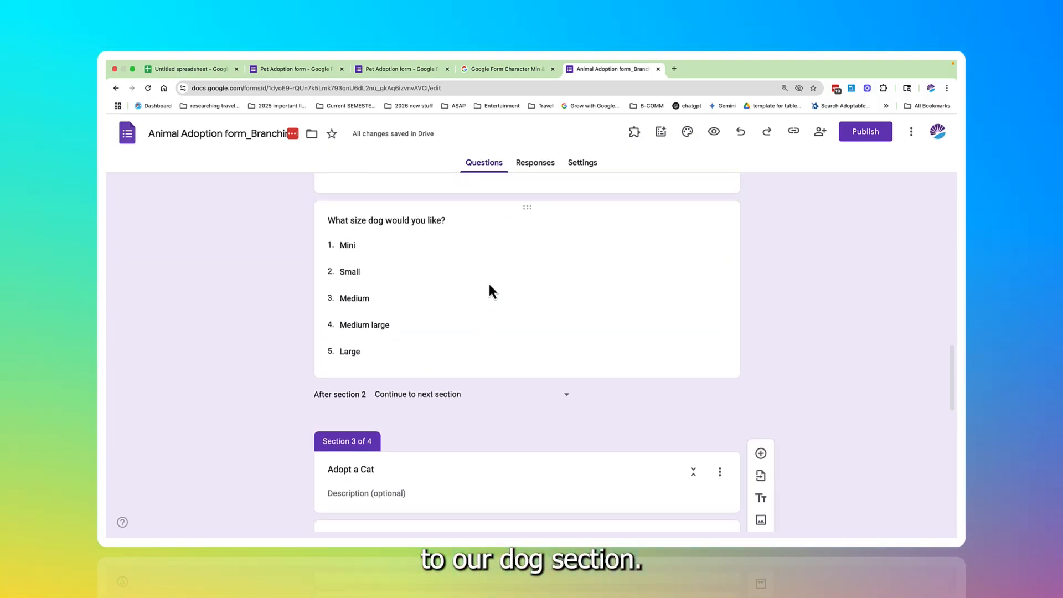
scroll(490, 284, "up", 3)
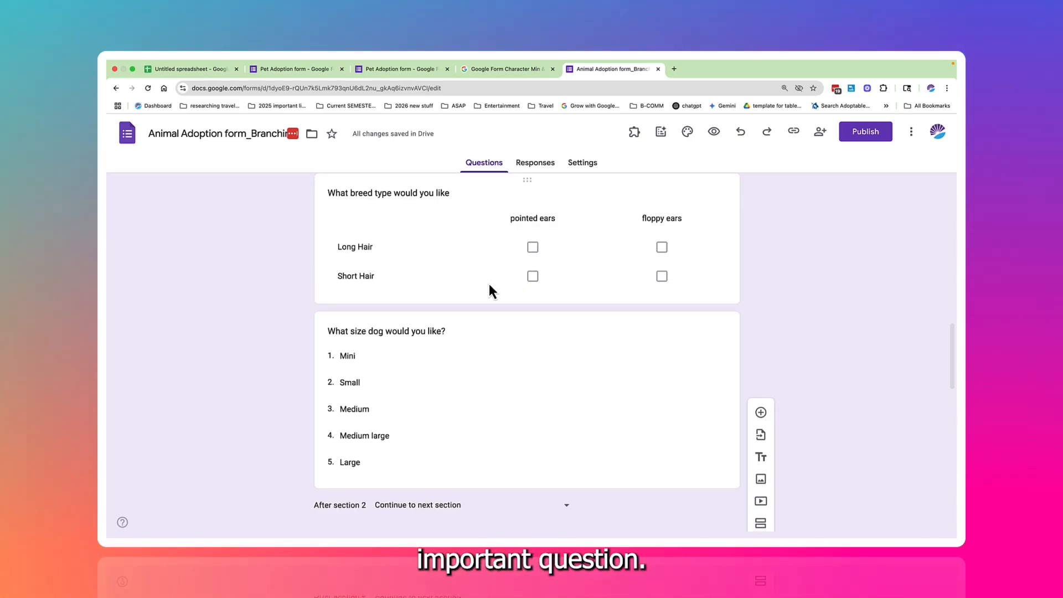
scroll(490, 283, "up", 8)
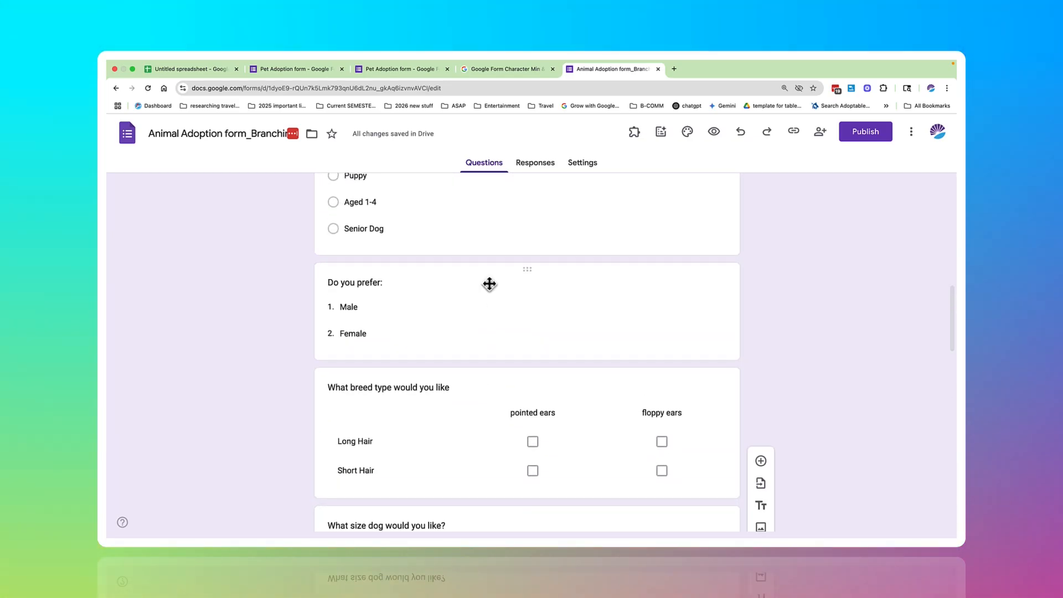
scroll(489, 283, "down", 12)
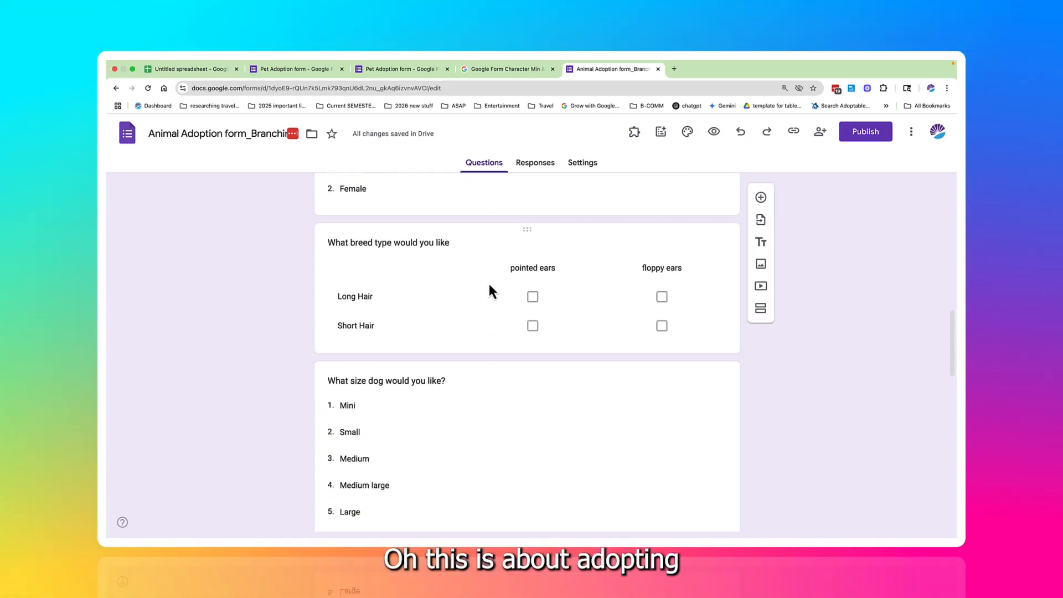
scroll(489, 284, "down", 15)
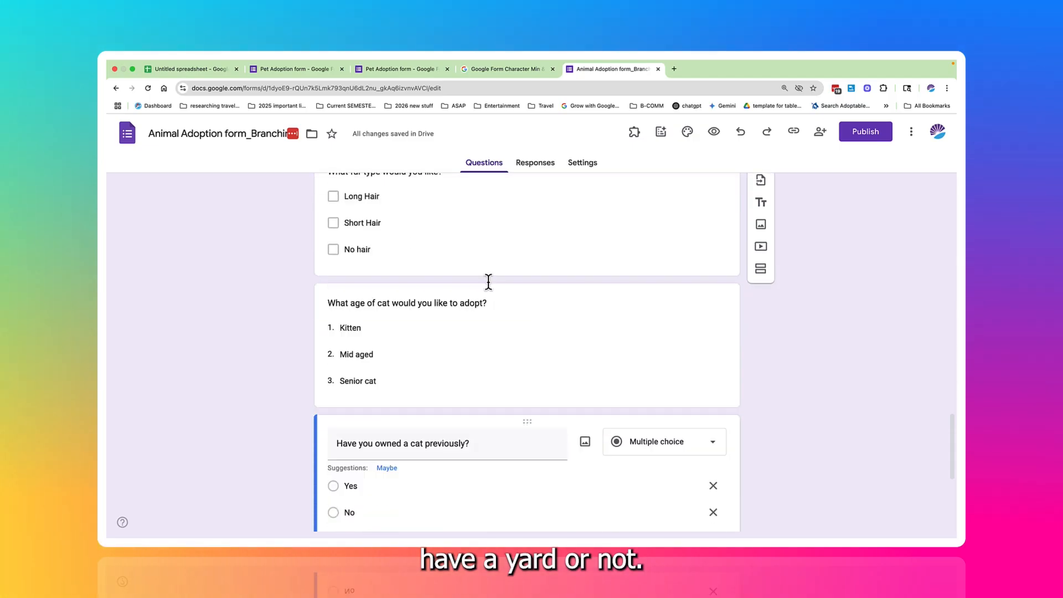
- Add a question reading "Have you owned a bird before?" to the Adopt a Bird section
scroll(490, 285, "down", 3)
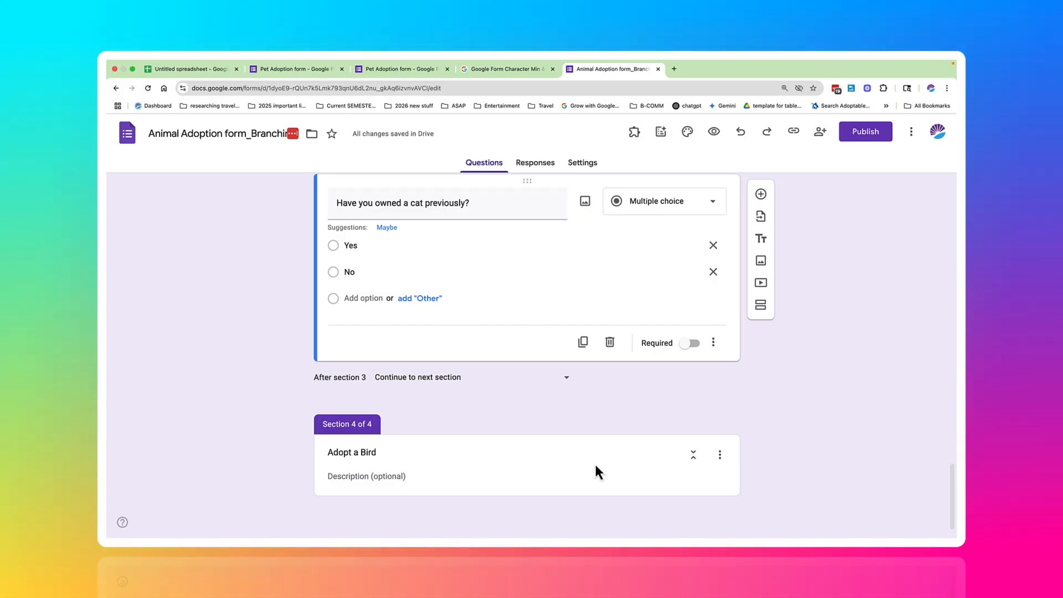
left_click(596, 465)
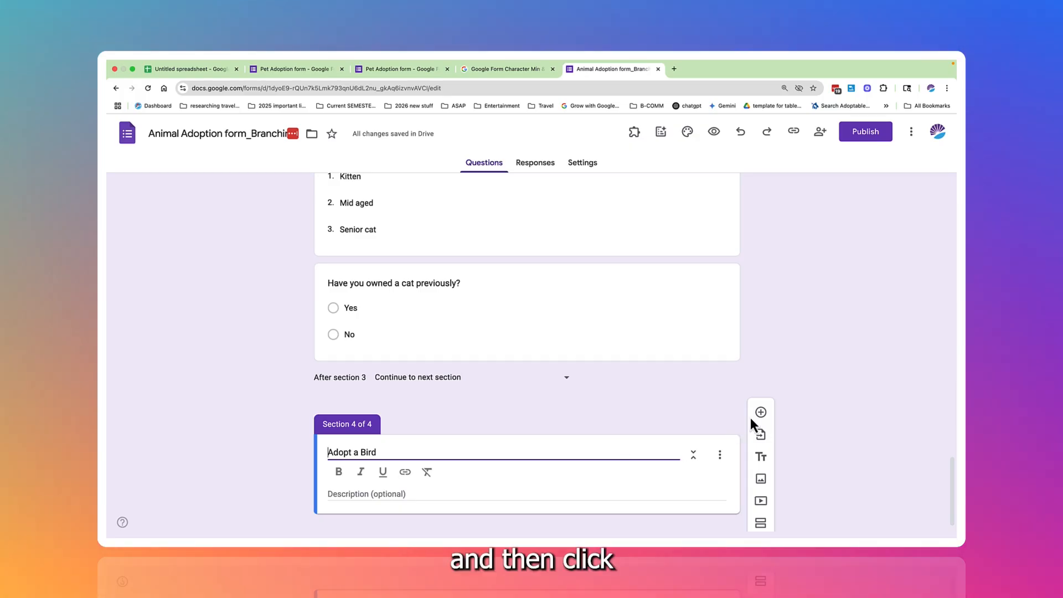
left_click(762, 415)
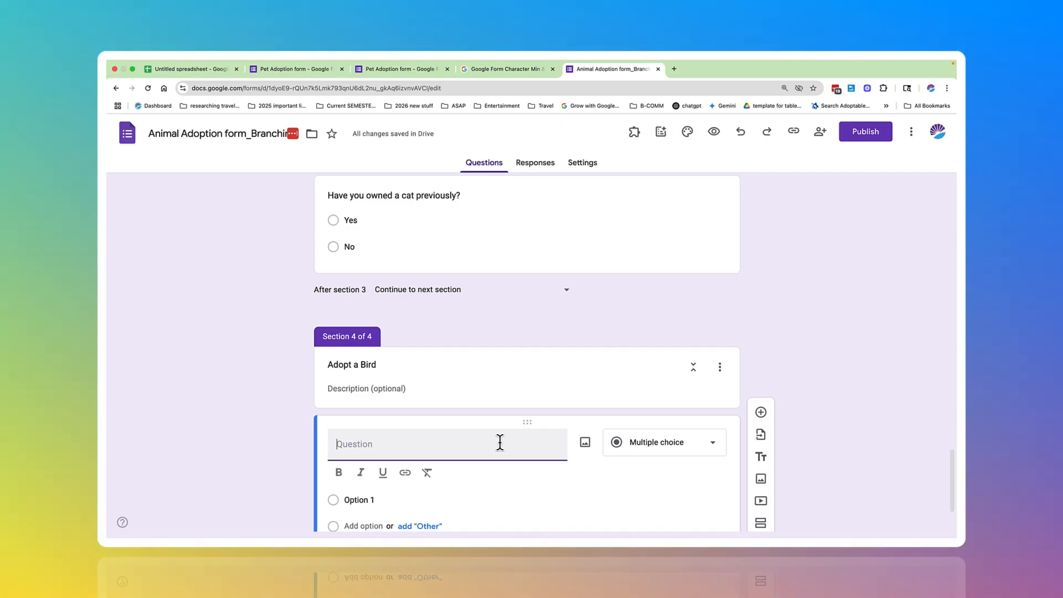
type("Have you")
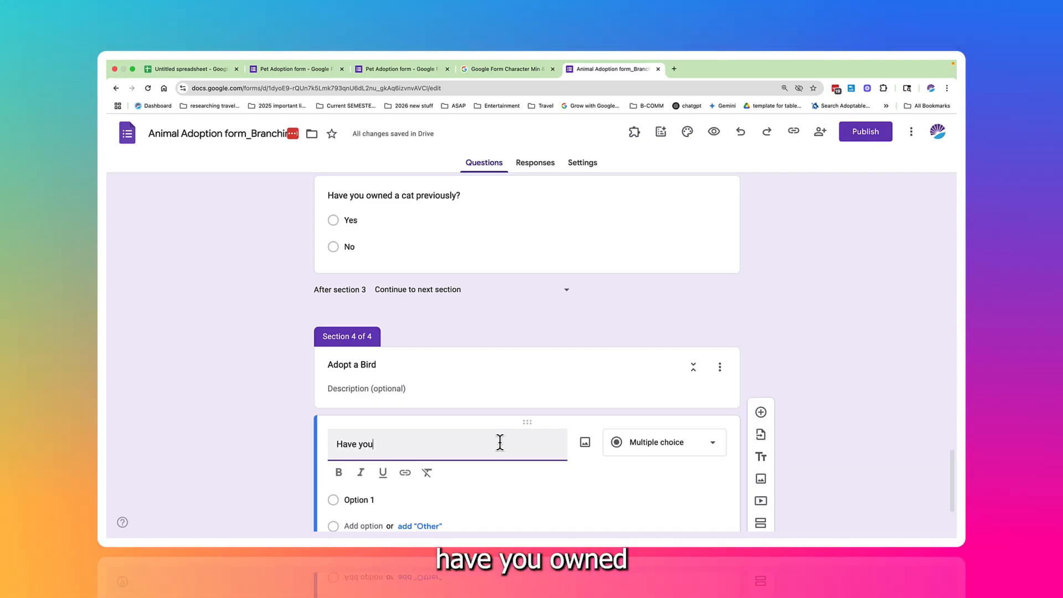
type(" owned a bird")
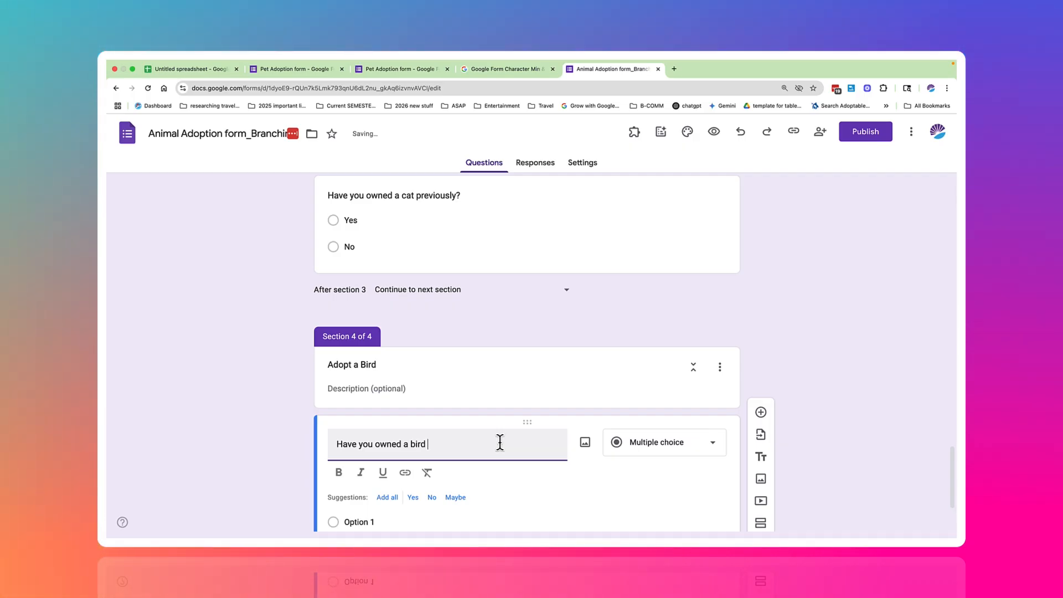
type(" before?")
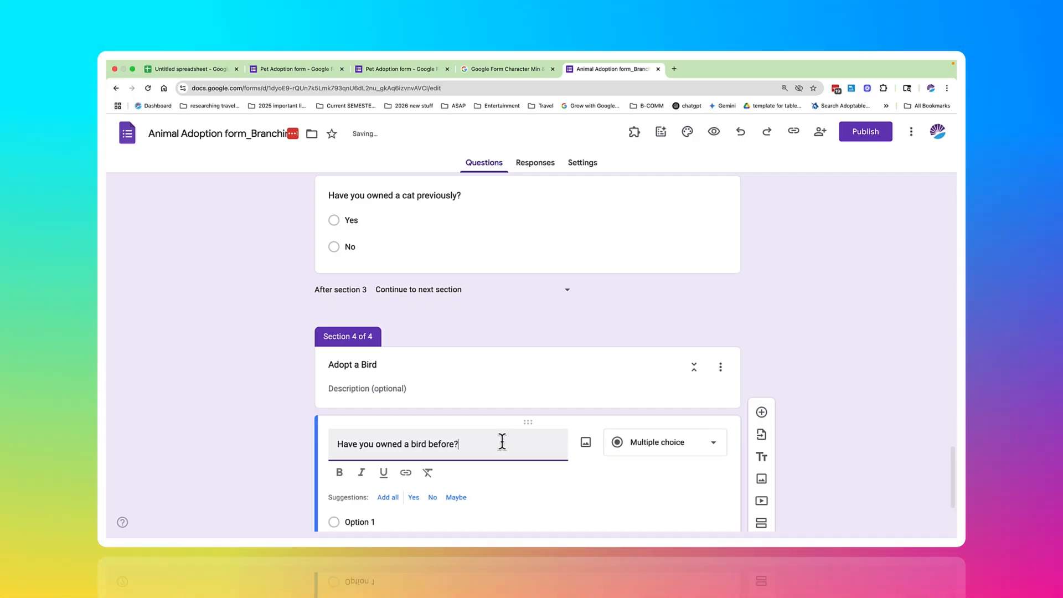
- Make the previous bird ownership question a dropdown with the options "Yes" and "No"
left_click(652, 447)
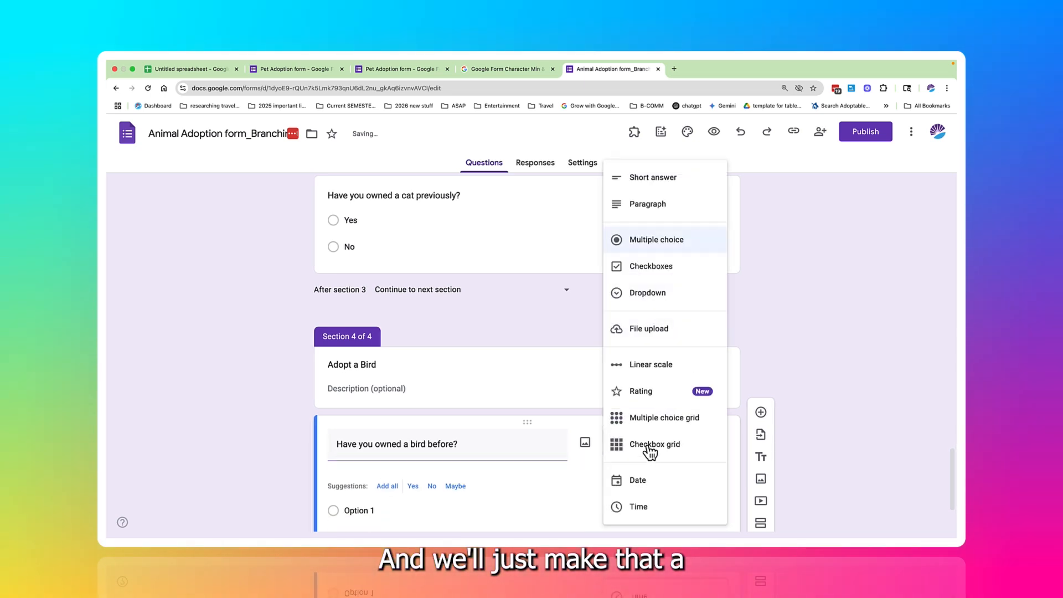
left_click(644, 298)
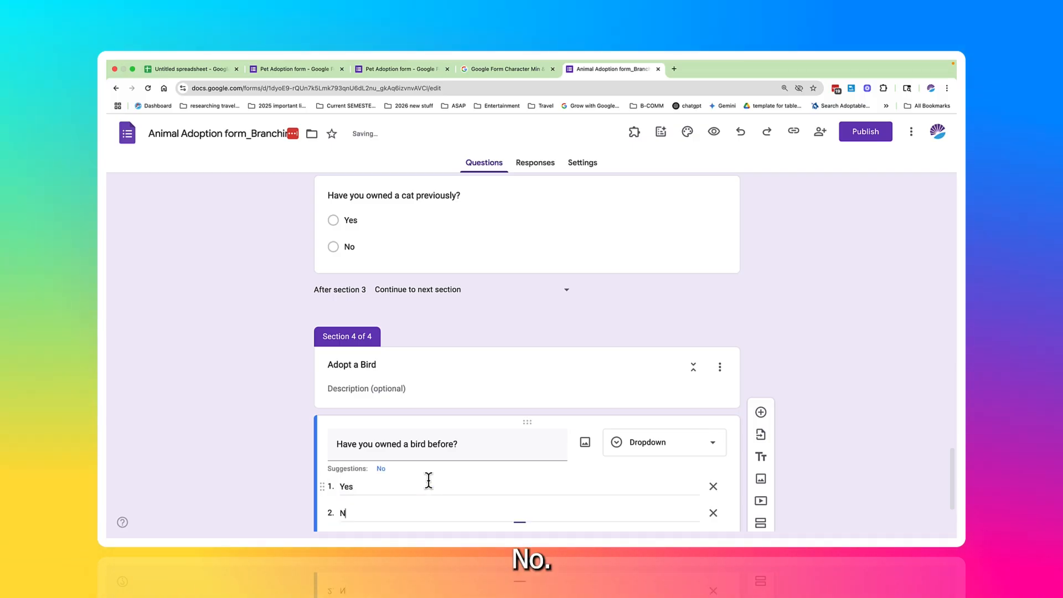
type("o")
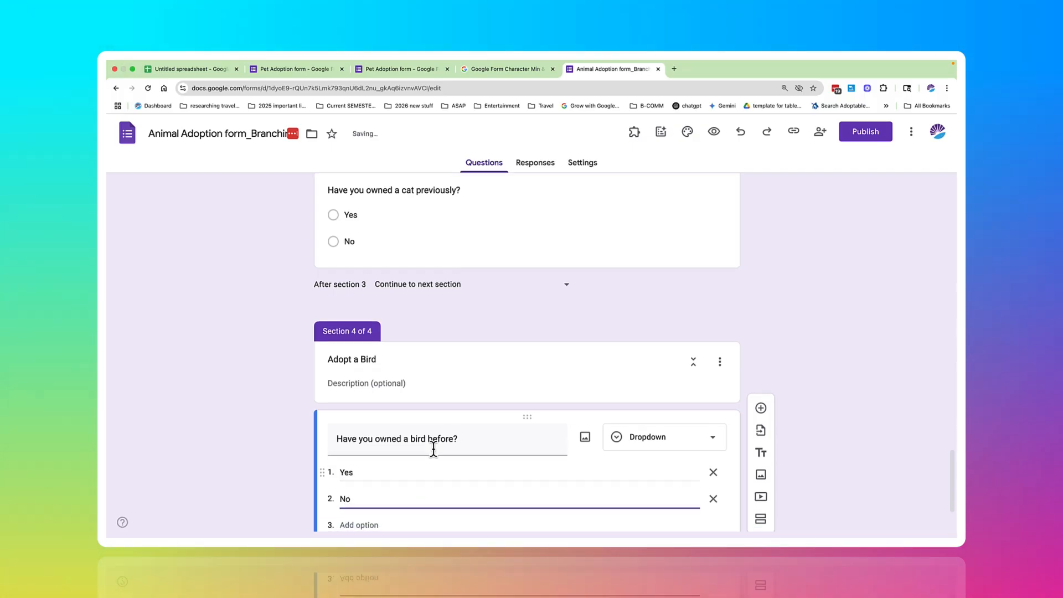
- Add a question reading "What type of bird are you looking for?" below the bird ownership question
scroll(434, 449, "down", 3)
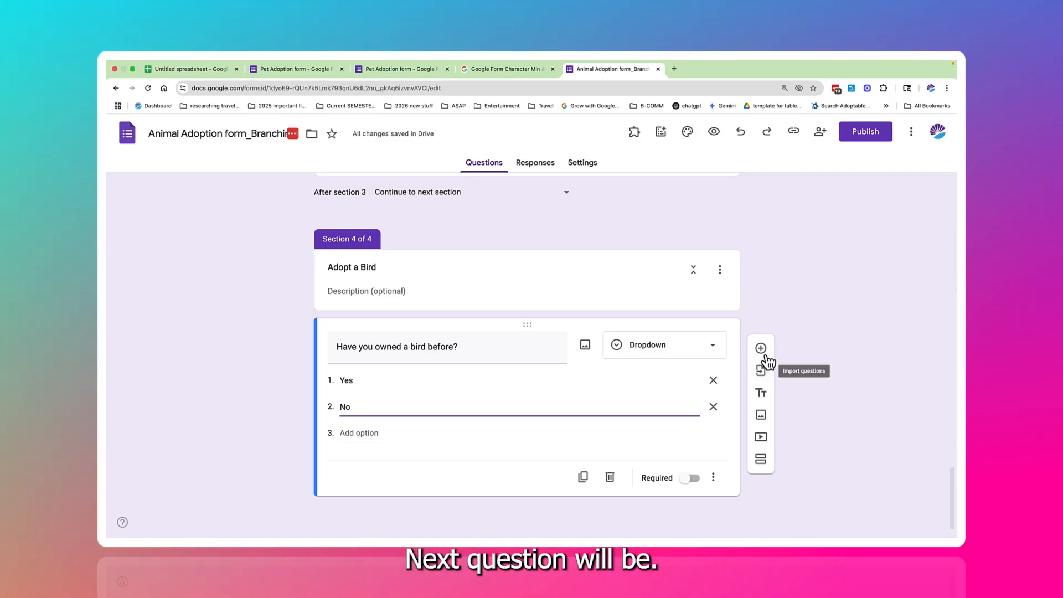
left_click(761, 349)
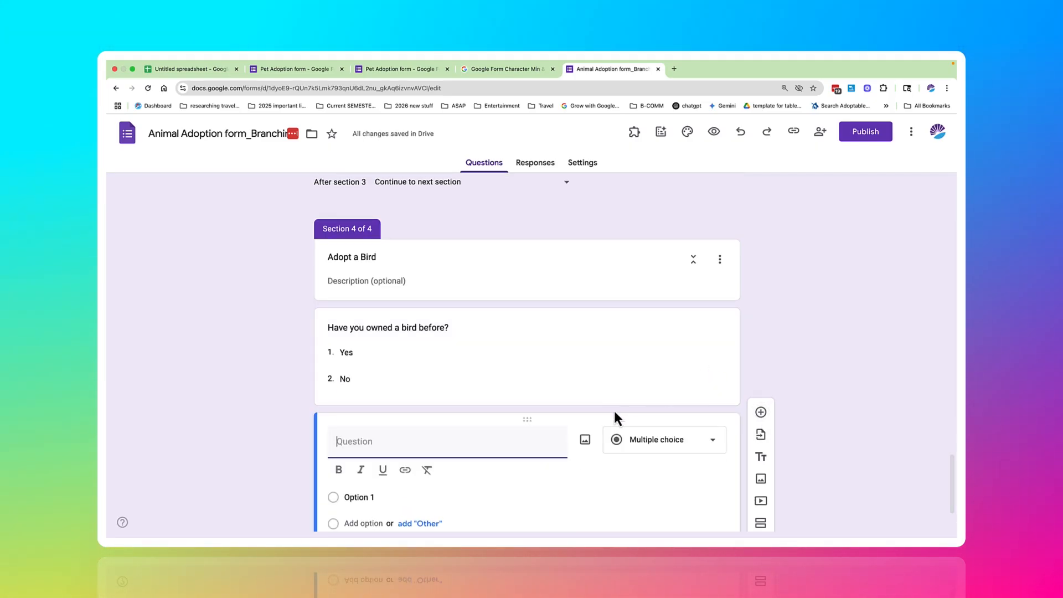
key("BackSpace")
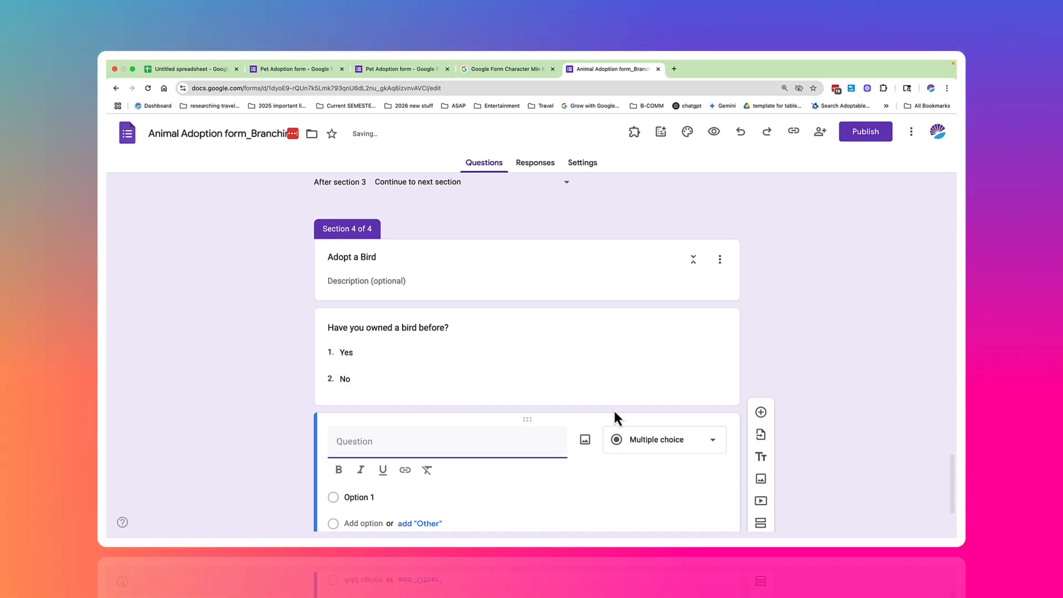
type("What type of ")
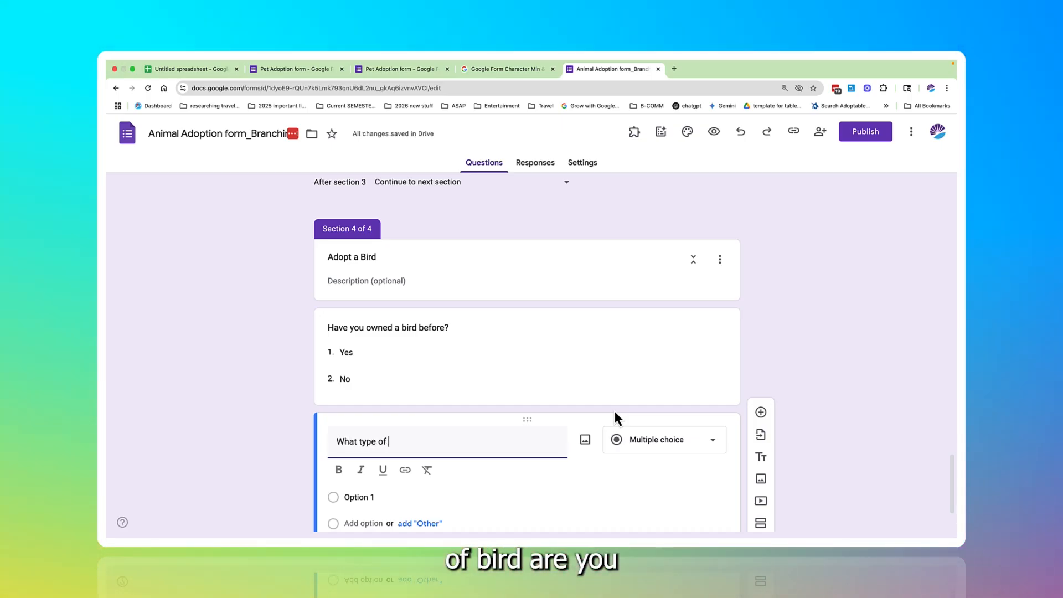
type("bird are ")
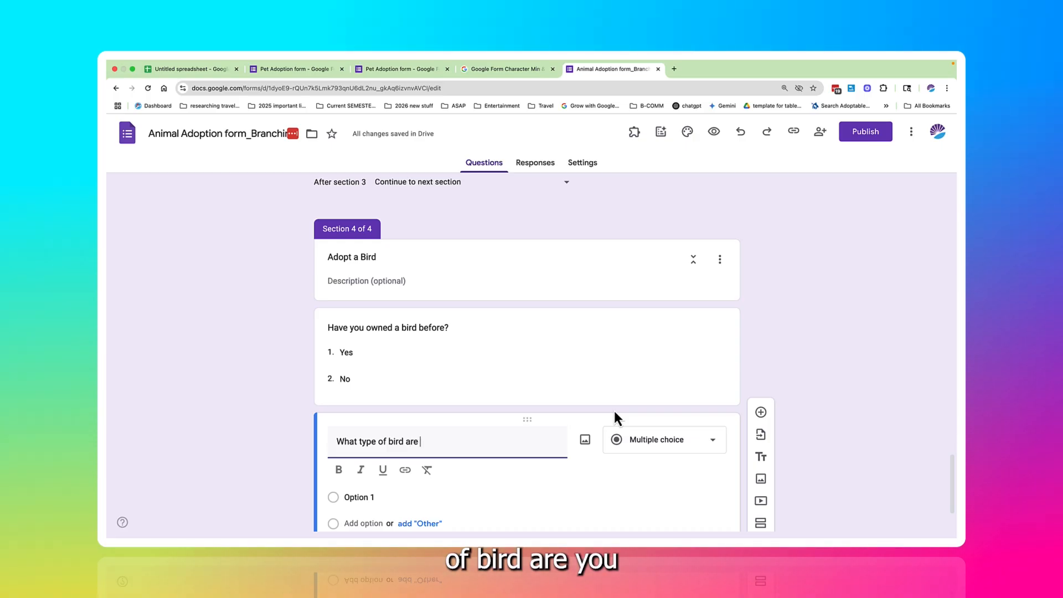
type("you l")
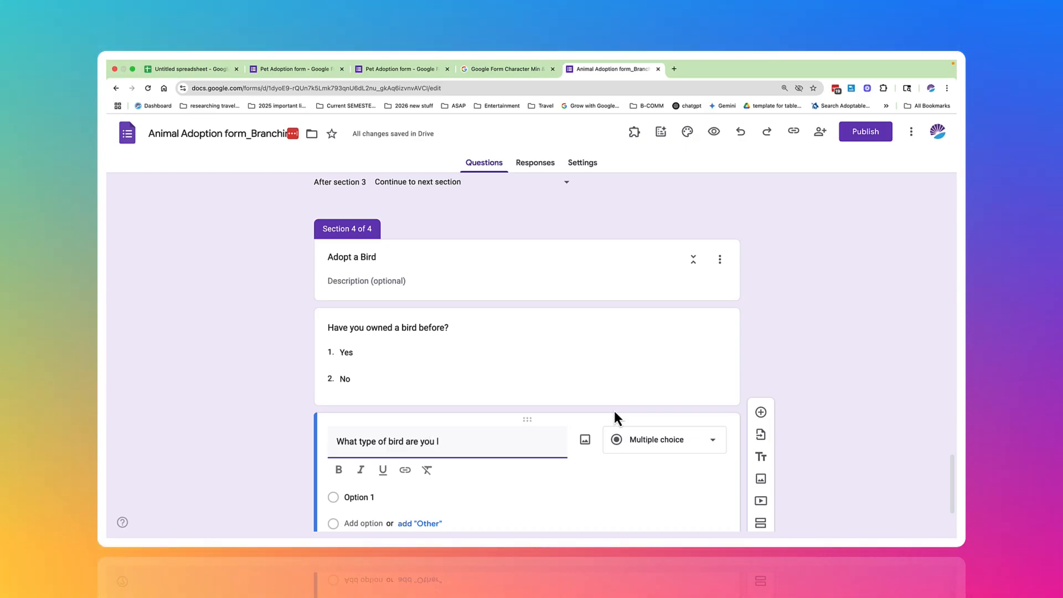
type("ooking for?")
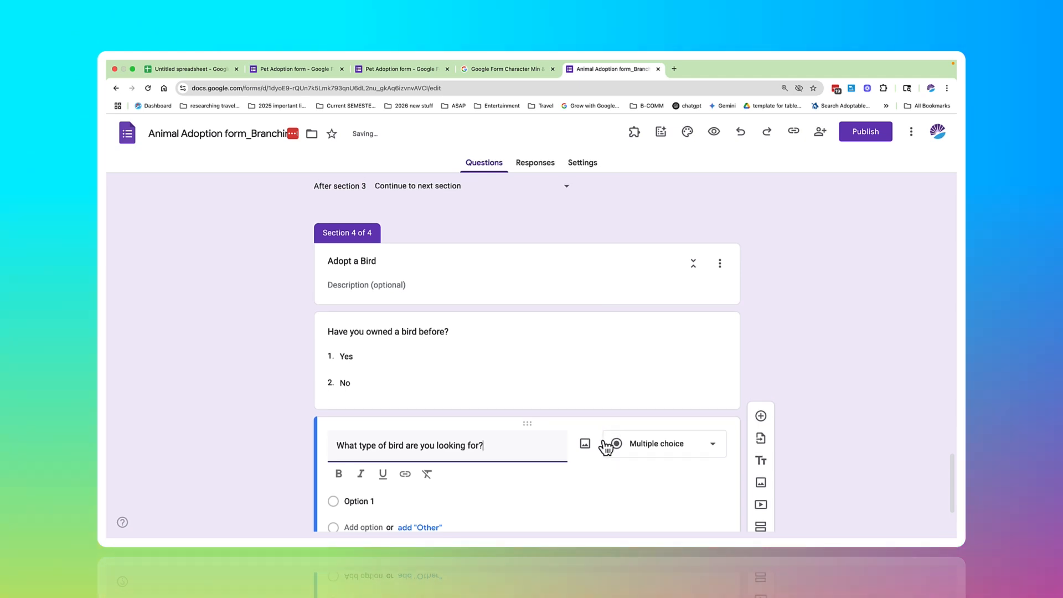
- Give the bird type question the answer options "Parrot or parrot type", "Budgie" and "Dove"
scroll(604, 432, "down", 3)
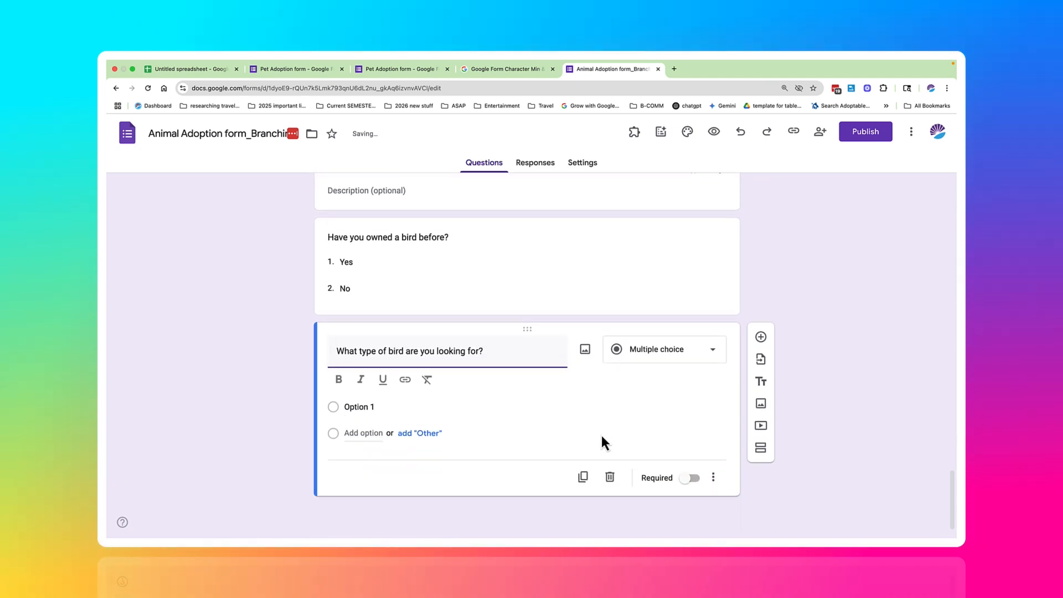
left_click(417, 406)
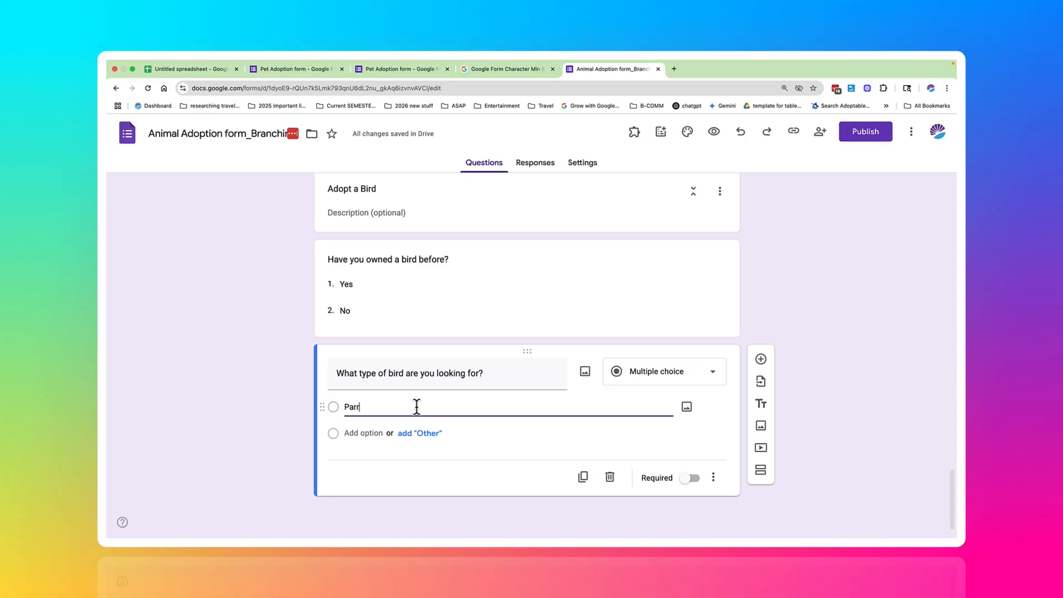
type("Parrot o")
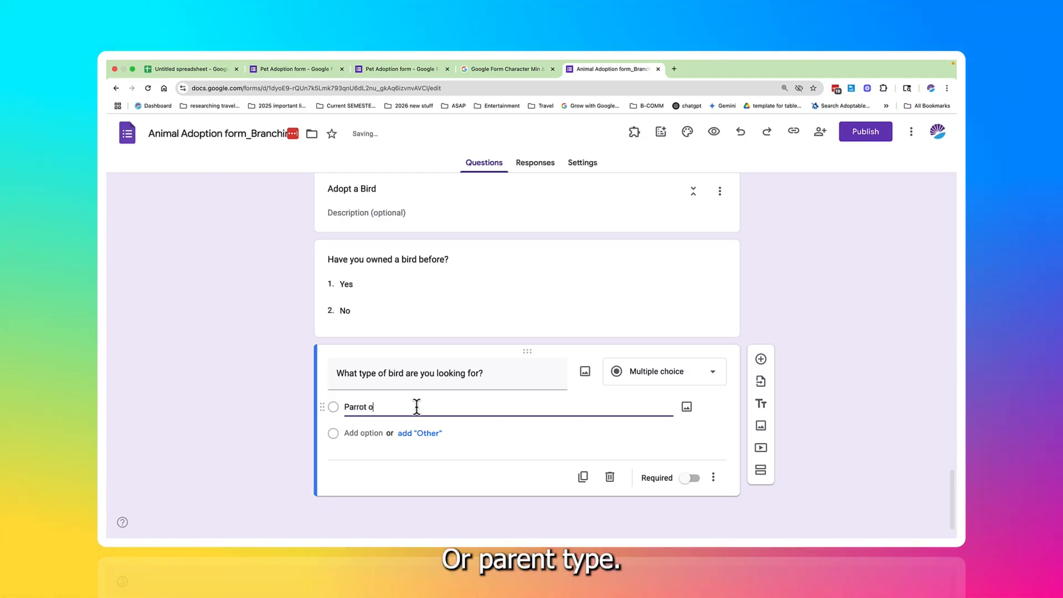
type("r parrot type")
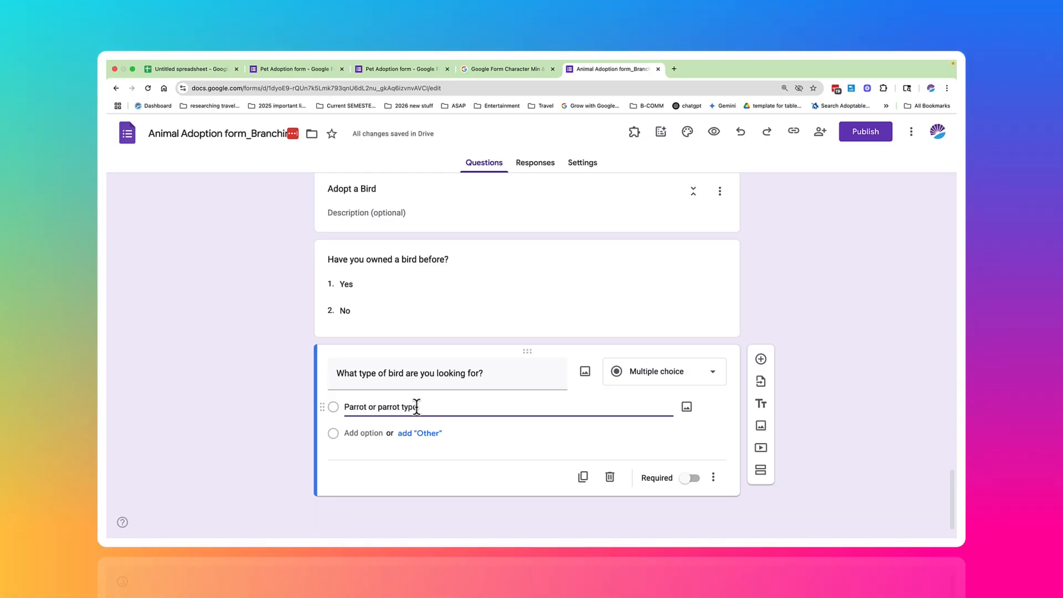
key("Tab")
key("Tab")
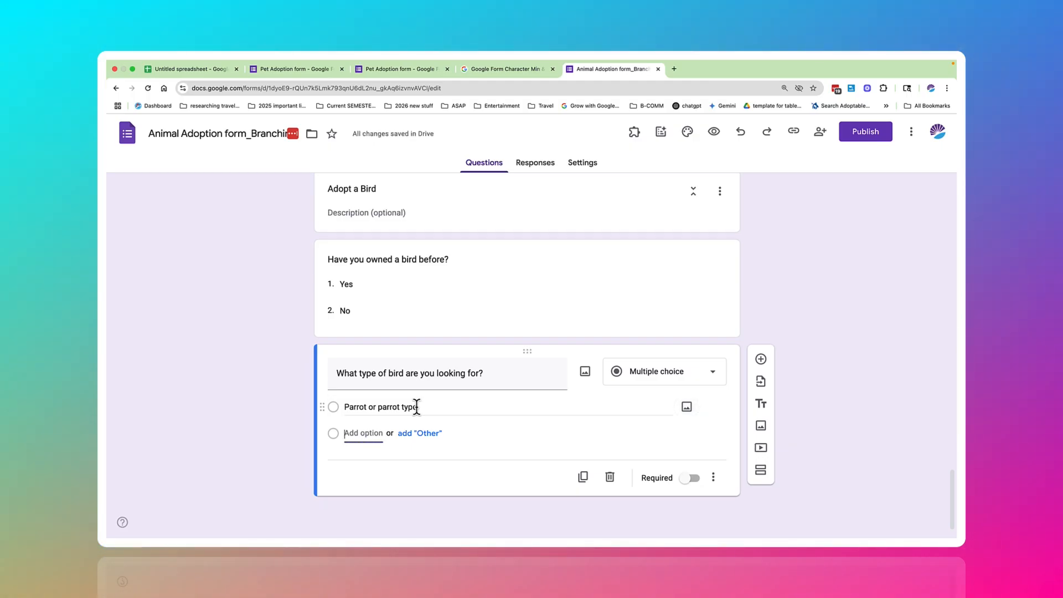
type("Budgie")
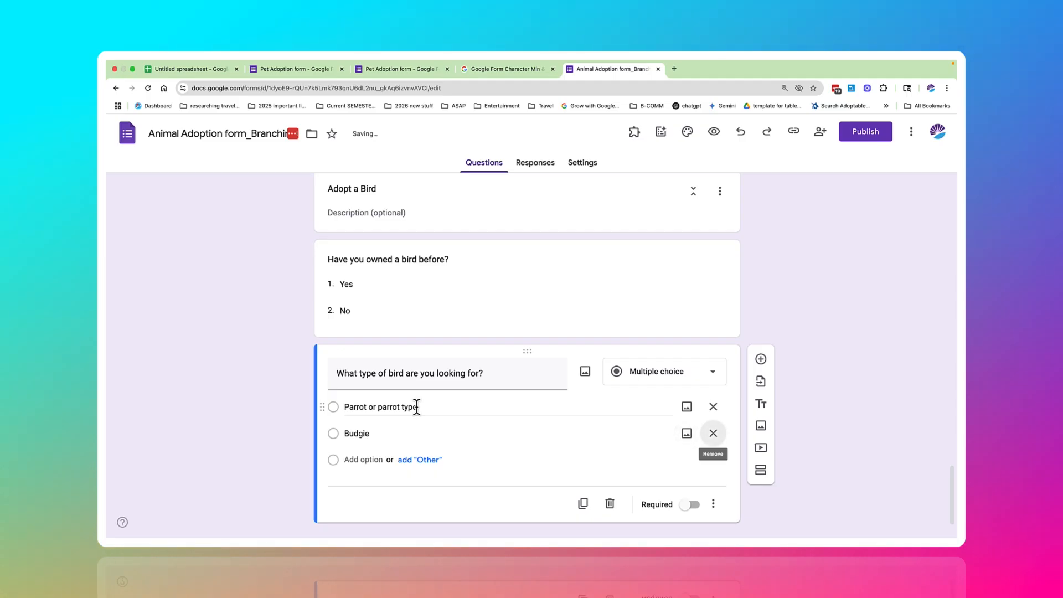
type("Dove")
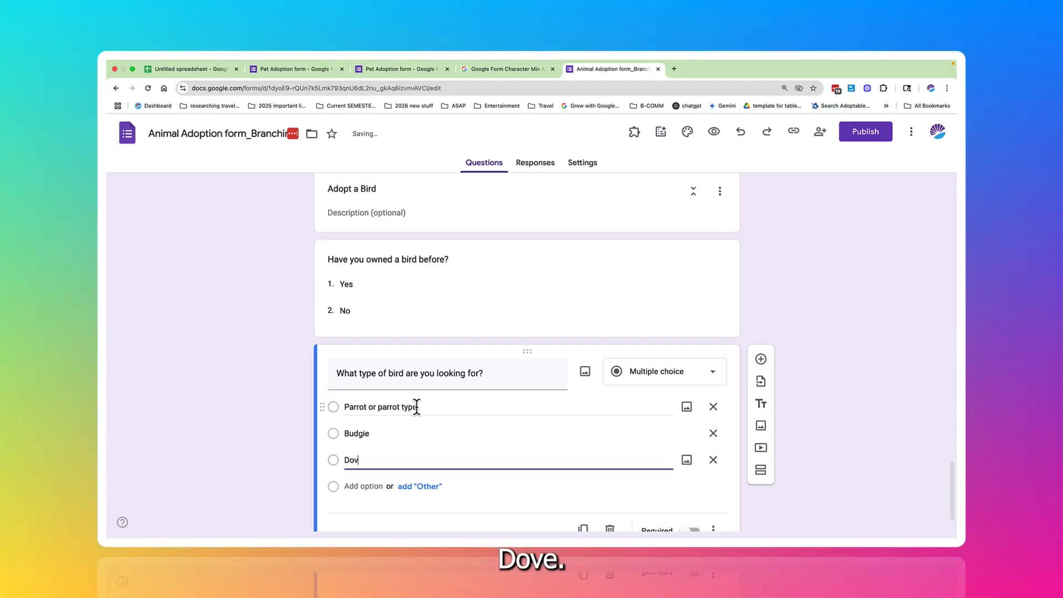
key("Tab")
key("Tab")
key("Tab")
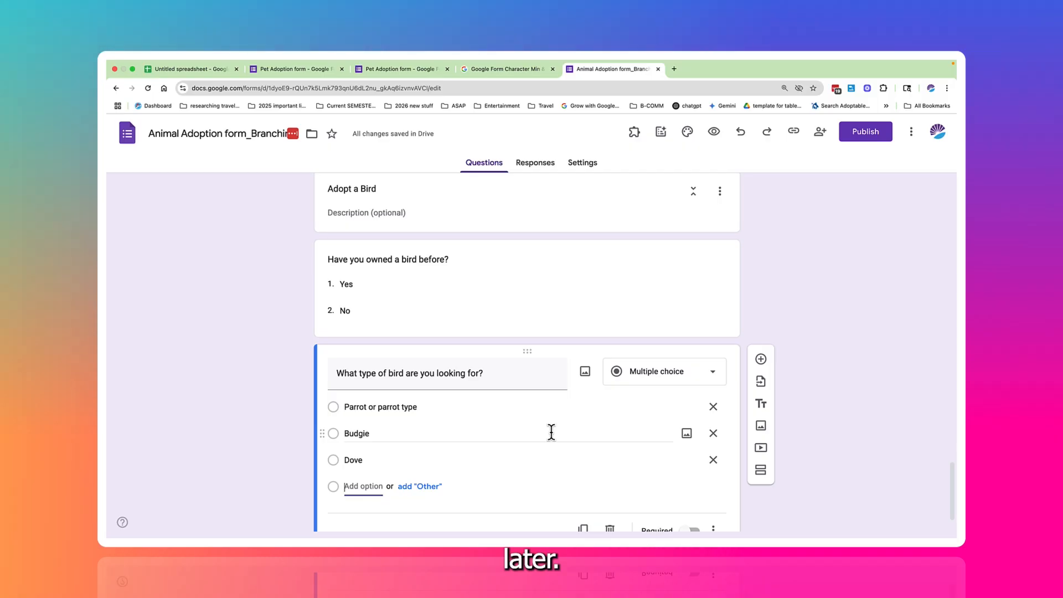
- Set the form to go to "Submit form" after section 3, the Adopt a Cat section
scroll(551, 432, "down", 2)
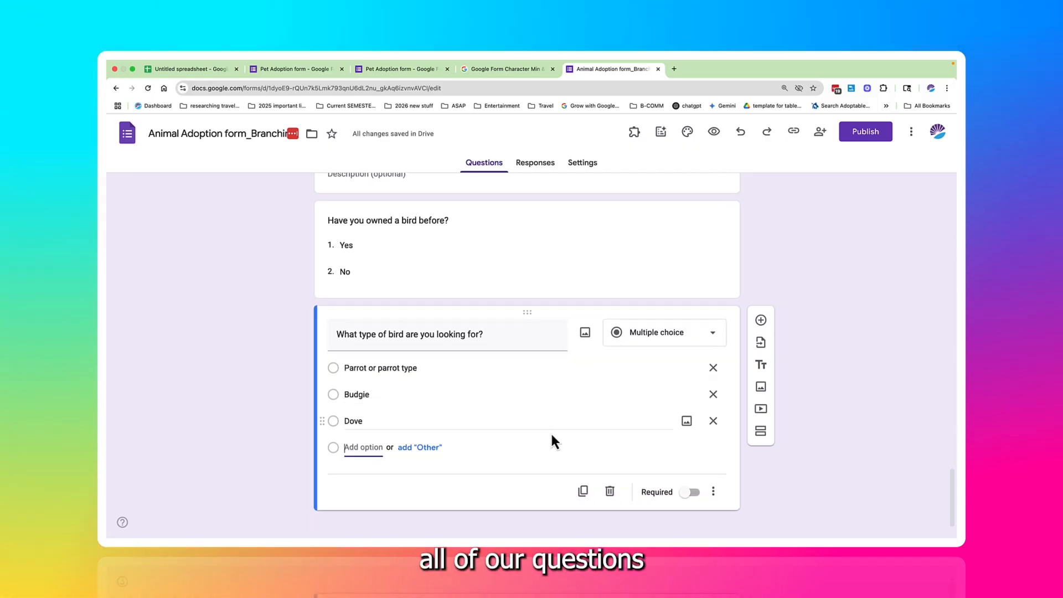
scroll(556, 426, "up", 5)
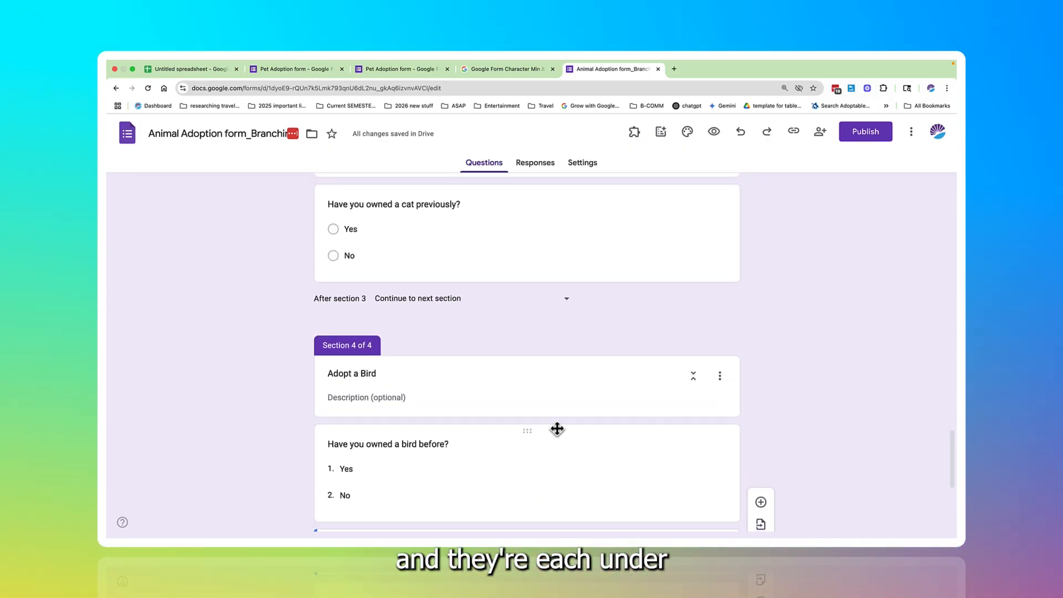
scroll(557, 430, "up", 1)
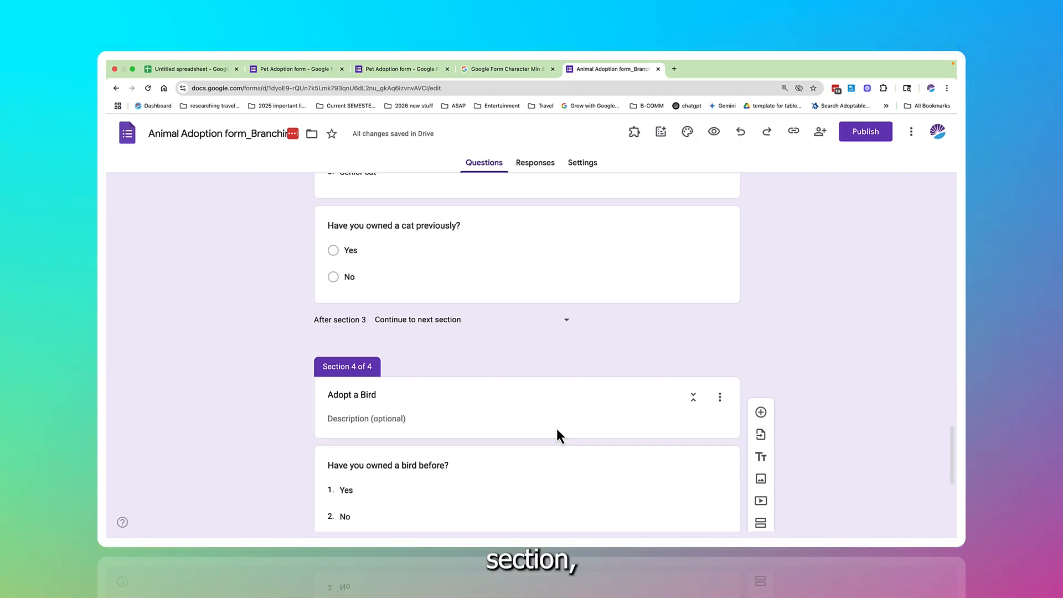
scroll(557, 428, "down", 1)
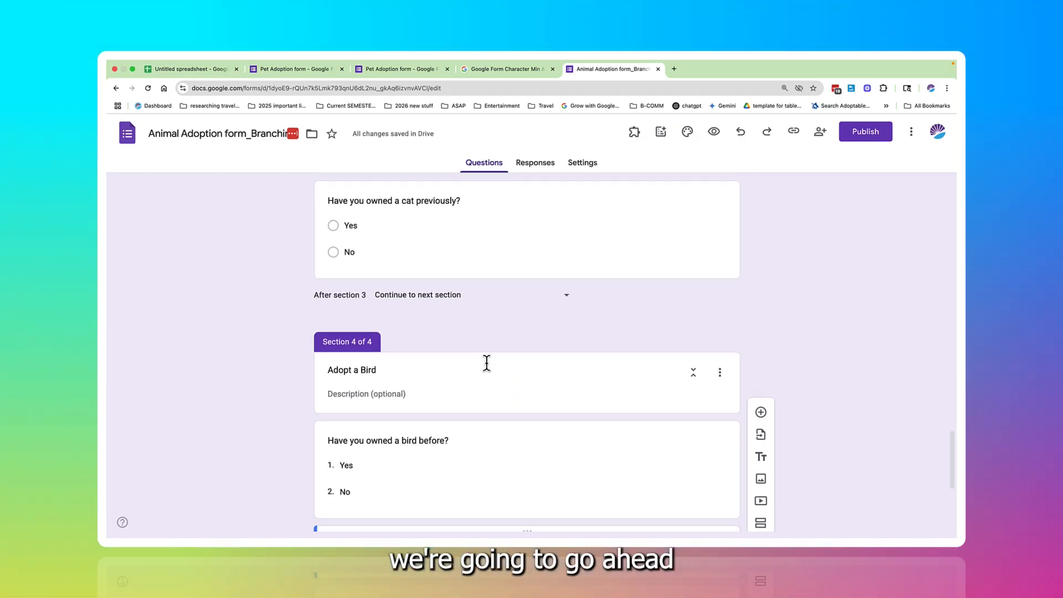
scroll(487, 363, "down", 5)
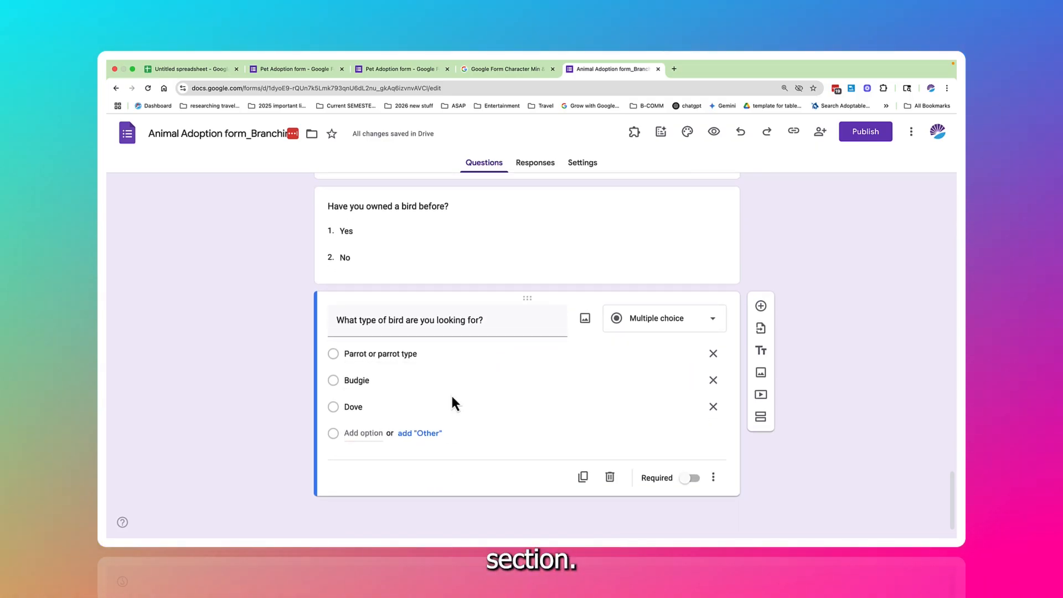
scroll(453, 402, "up", 3)
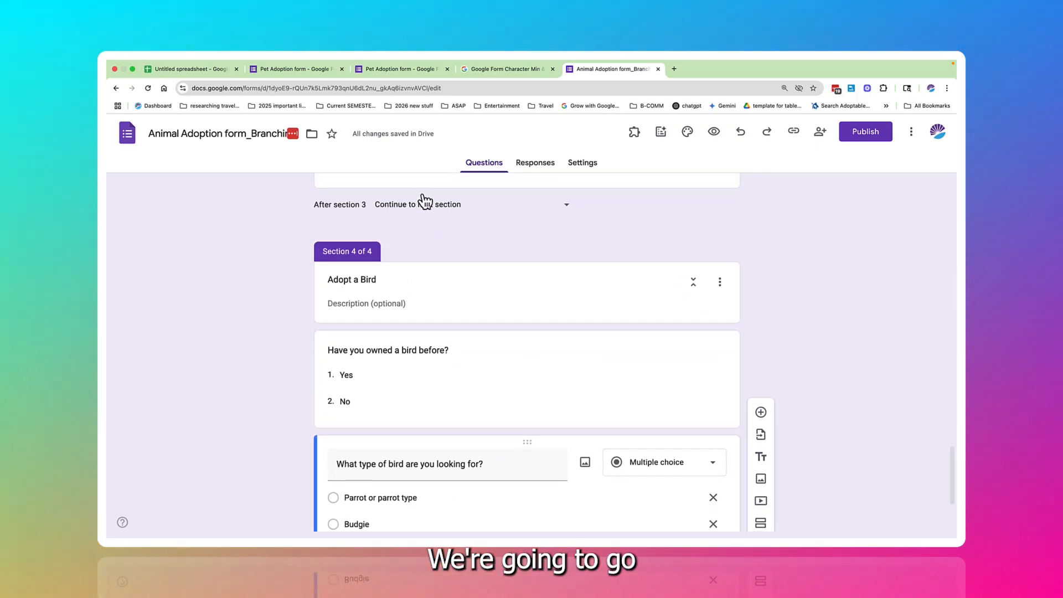
left_click(424, 209)
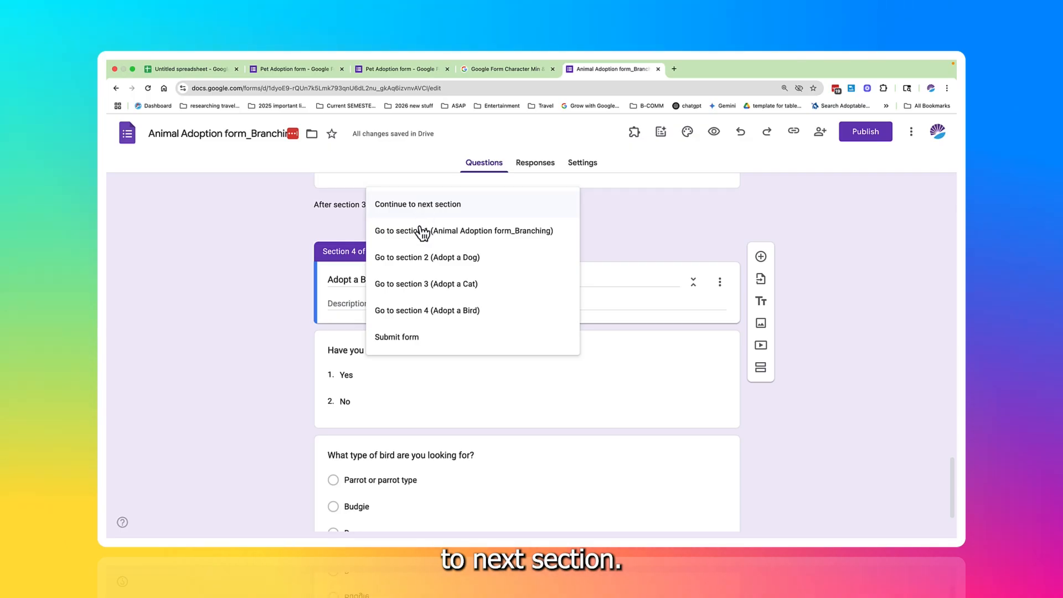
left_click(414, 349)
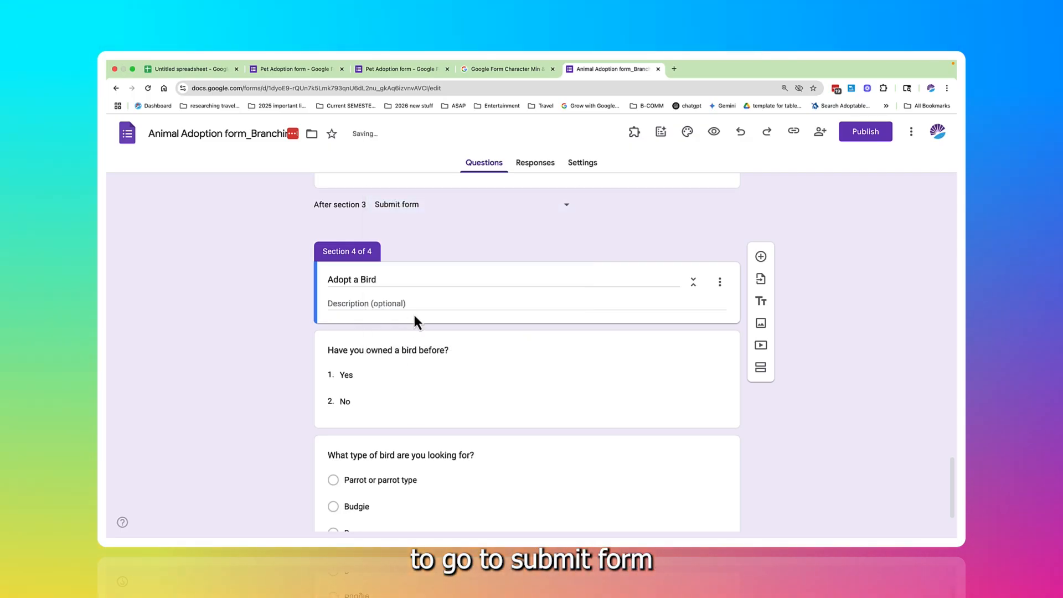
- Set the form to go to "Submit form" after section 2, the Adopt a Dog section
scroll(429, 240, "up", 3)
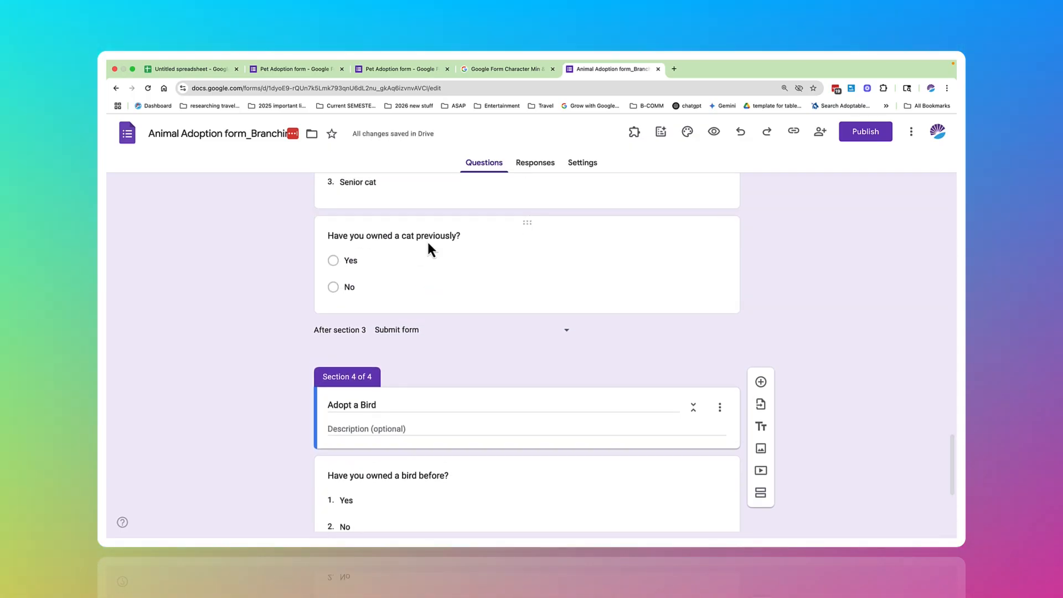
scroll(427, 240, "up", 1)
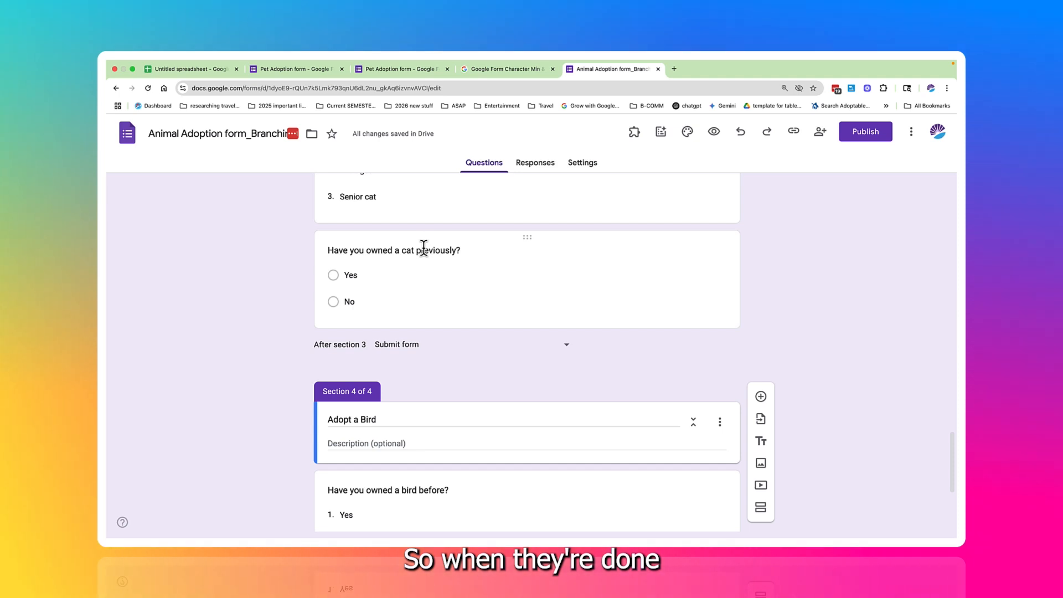
scroll(424, 247, "up", 3)
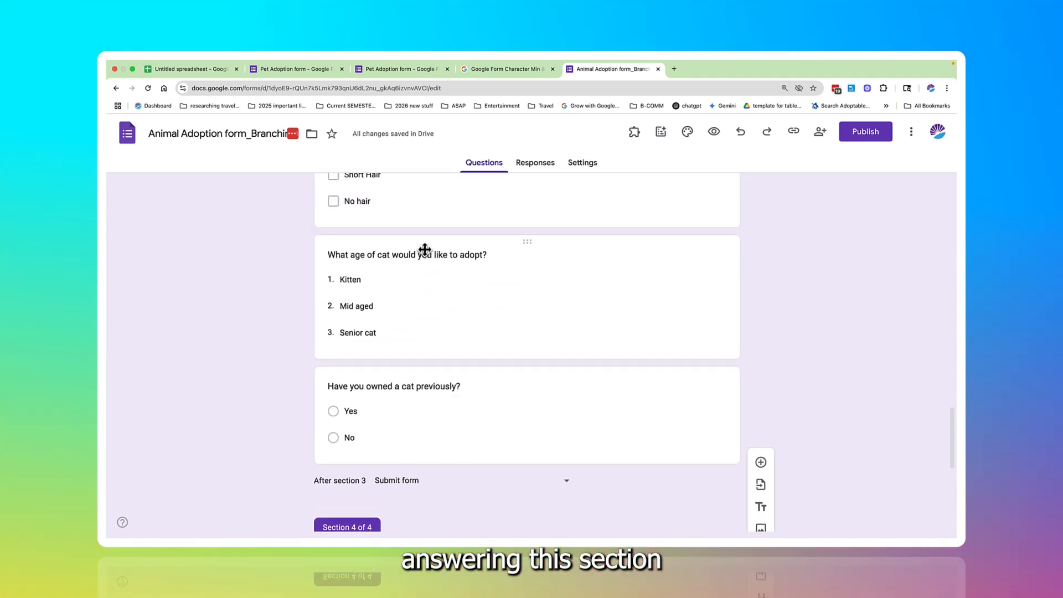
scroll(425, 249, "up", 4)
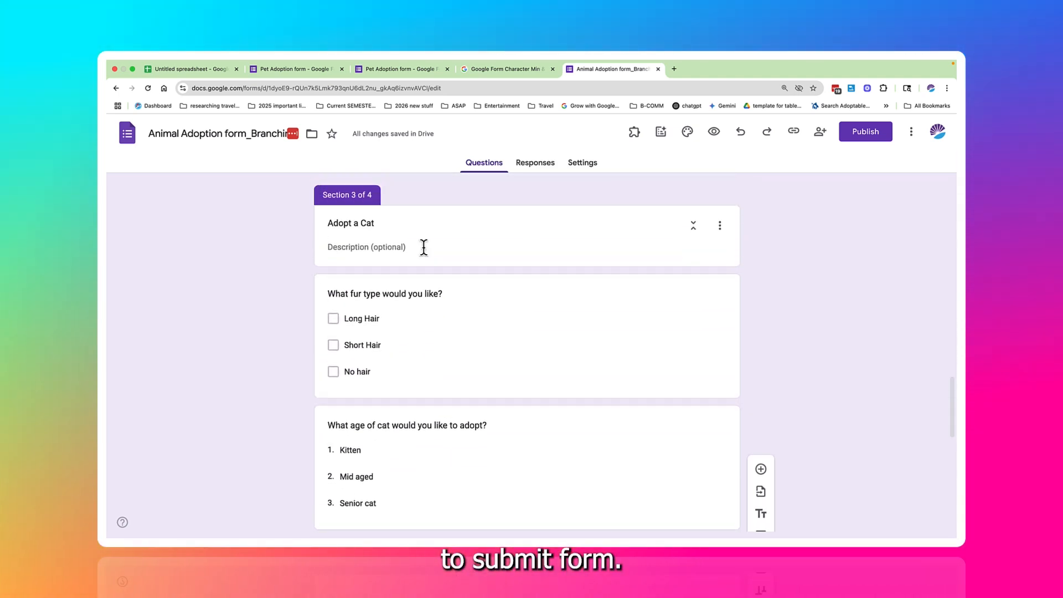
scroll(425, 249, "up", 2)
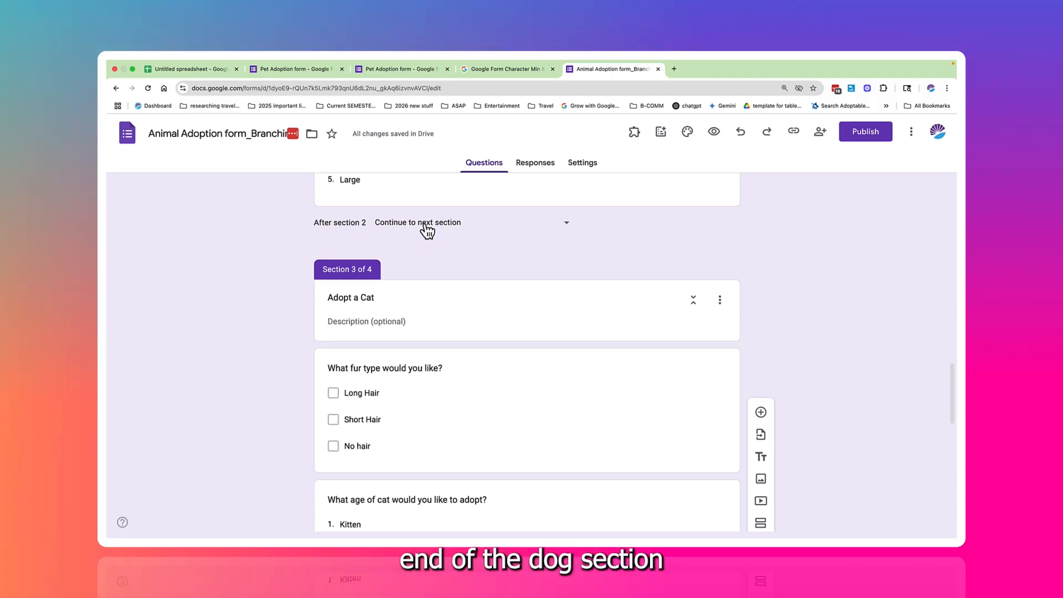
left_click(427, 227)
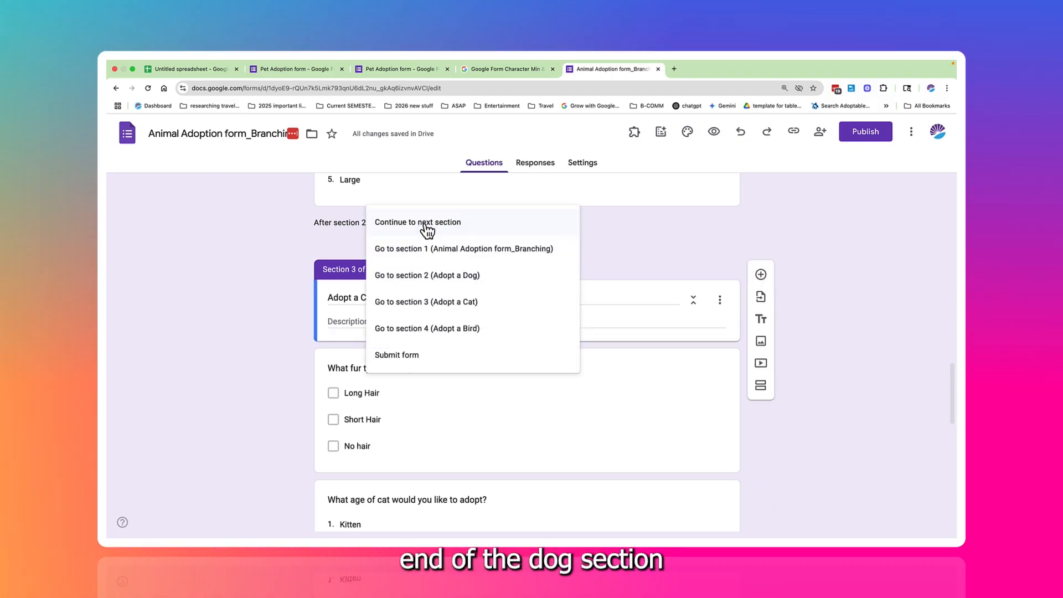
left_click(422, 357)
- Turn on "Go to section based on answer" for the question "What type of pet would you like to adopt?" in section 1
scroll(429, 280, "up", 4)
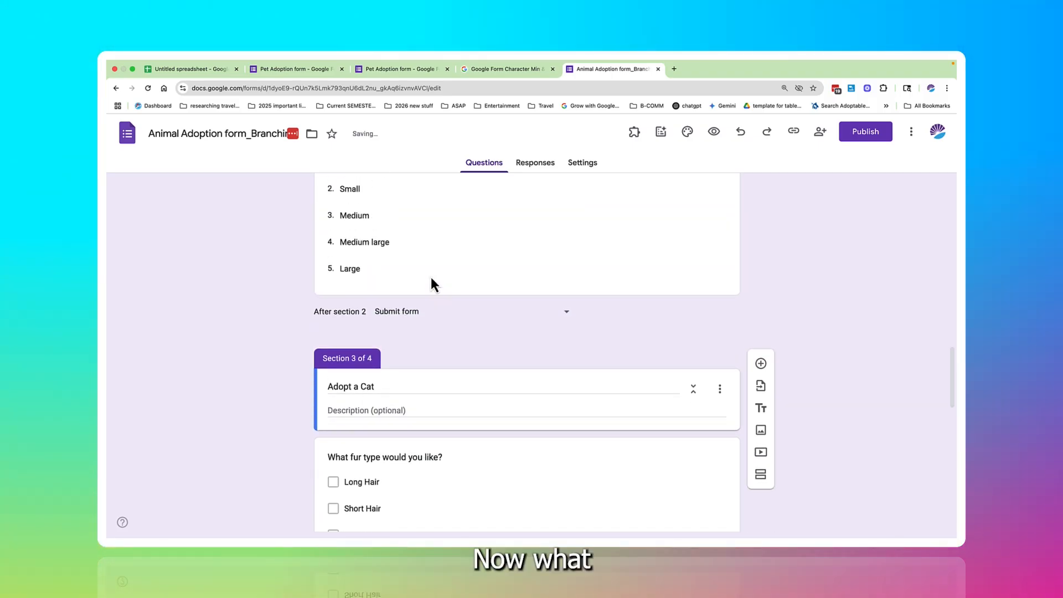
scroll(430, 275, "up", 7)
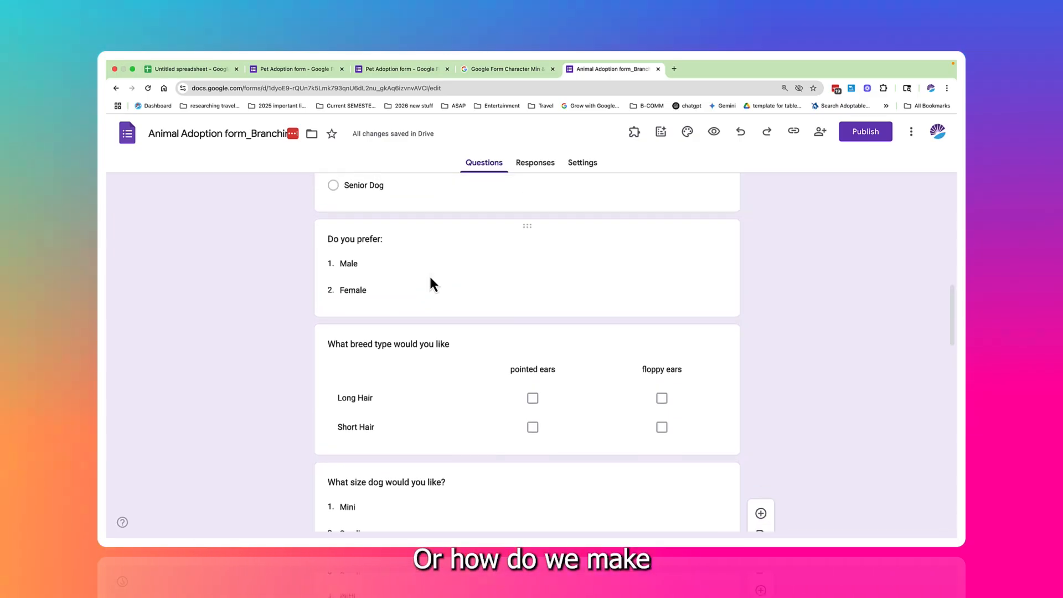
scroll(429, 275, "up", 7)
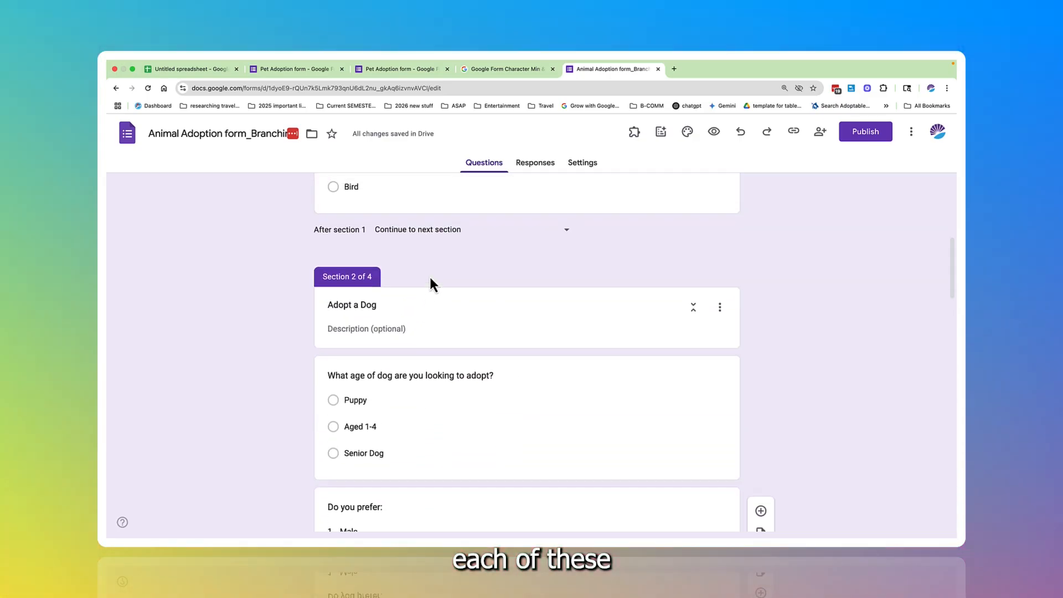
scroll(433, 283, "up", 4)
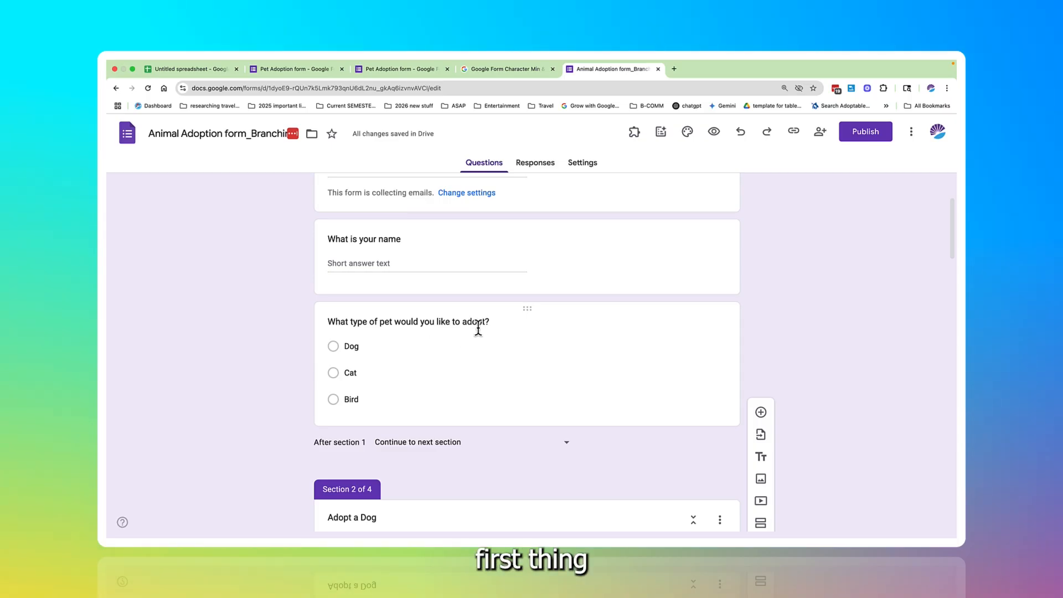
left_click(509, 325)
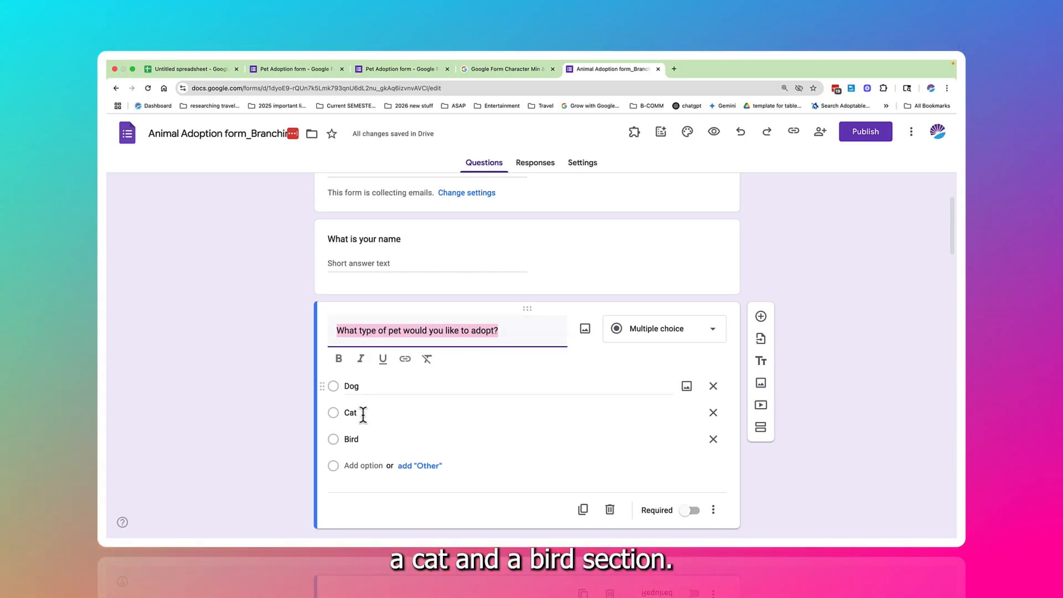
scroll(364, 440, "down", 3)
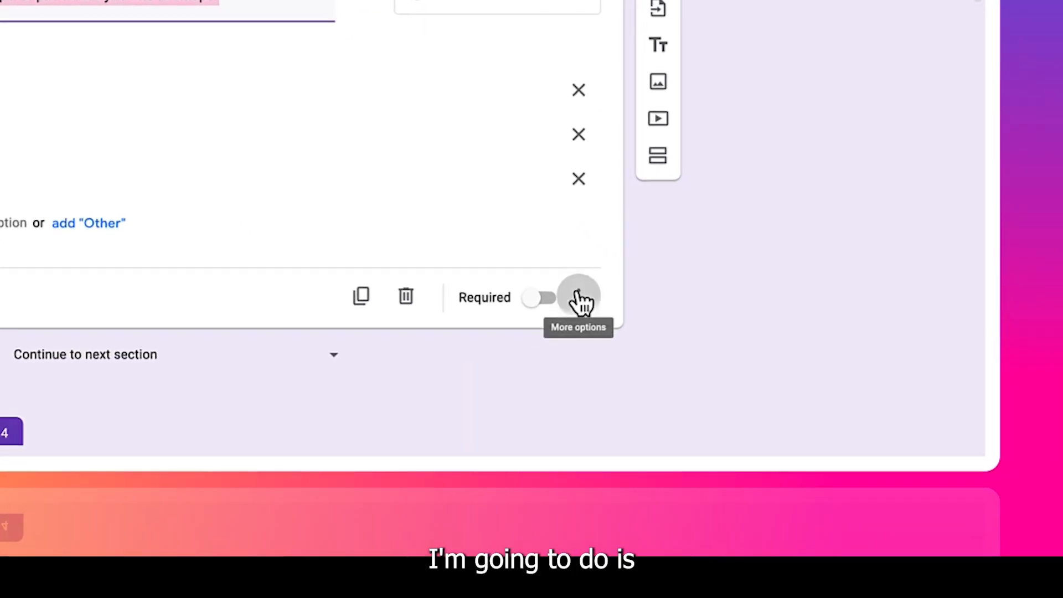
scroll(582, 301, "down", 1)
left_click(581, 258)
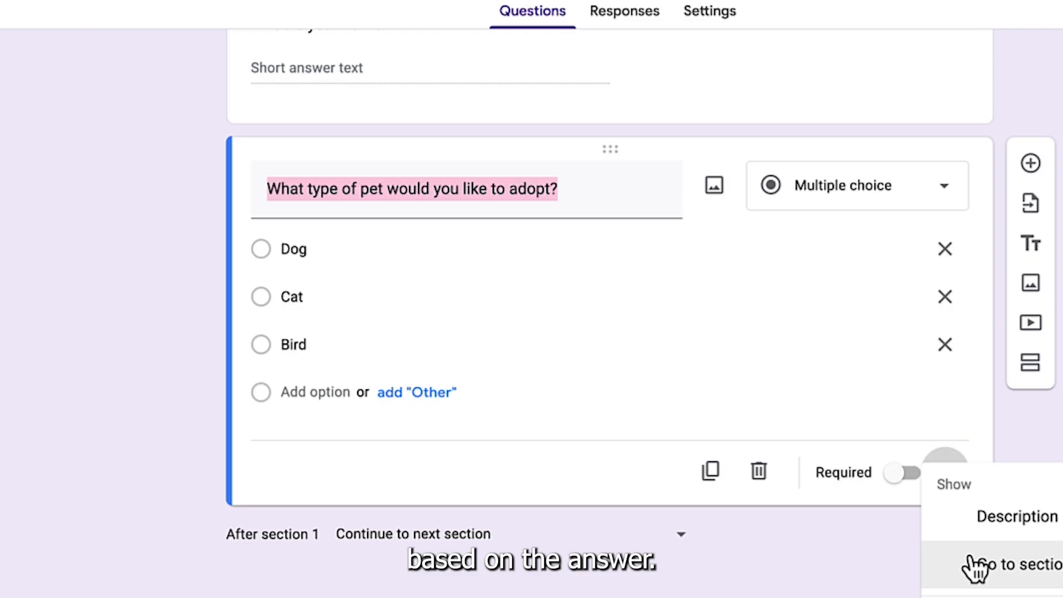
left_click(975, 566)
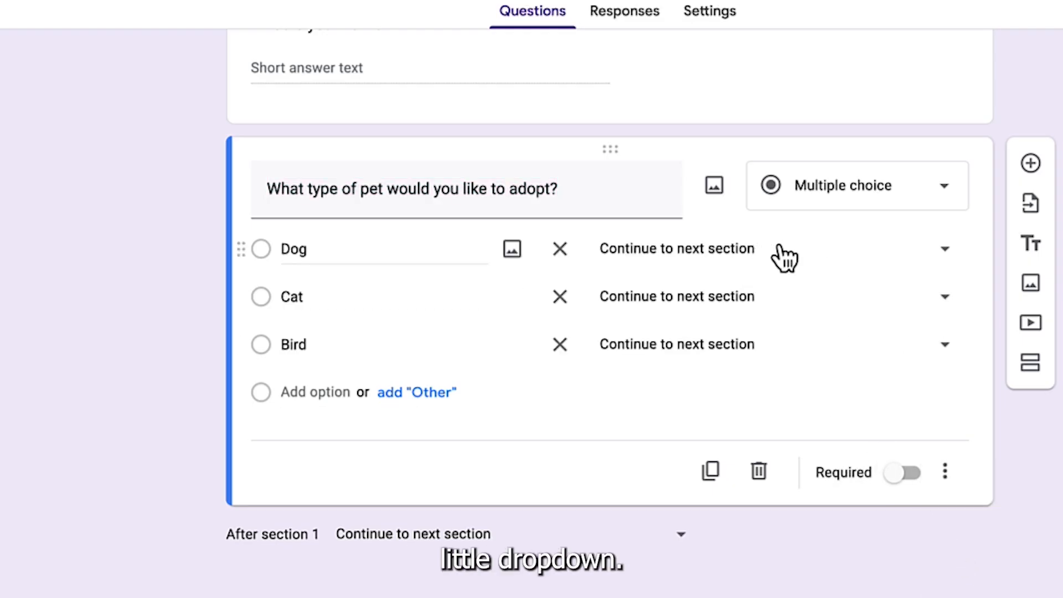
- Route the Dog answer to section 2 (Adopt a Dog), Cat to section 3 (Adopt a Cat) and Bird to section 4 (Adopt a Bird)
left_click(949, 259)
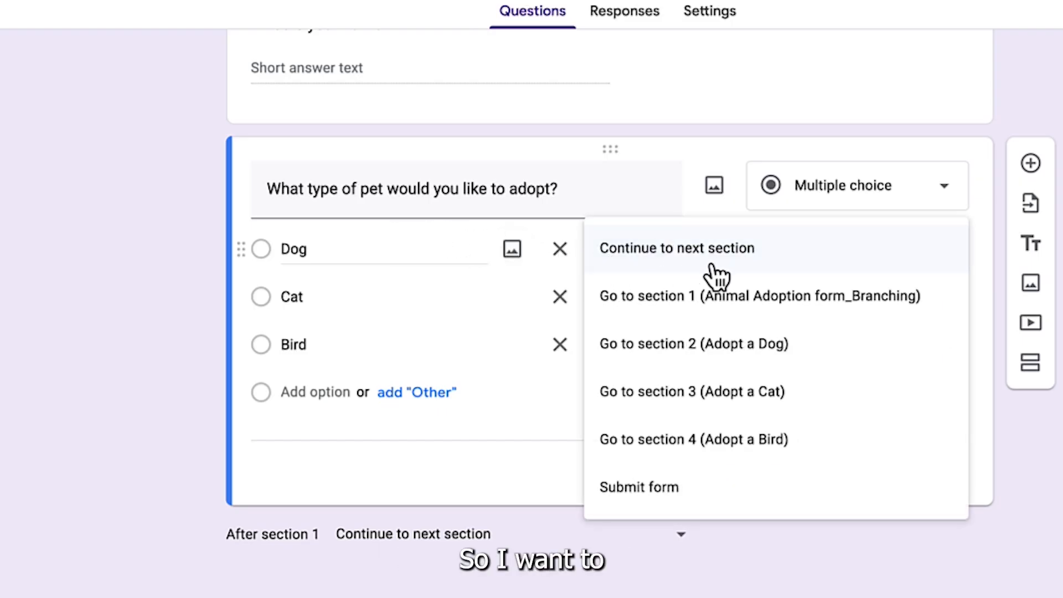
left_click(682, 357)
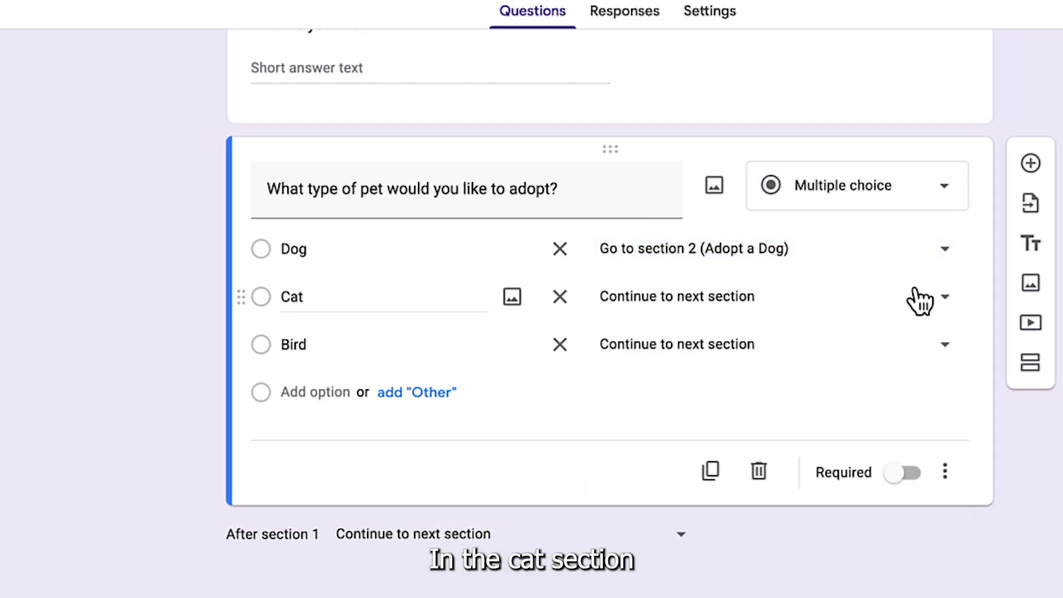
left_click(948, 296)
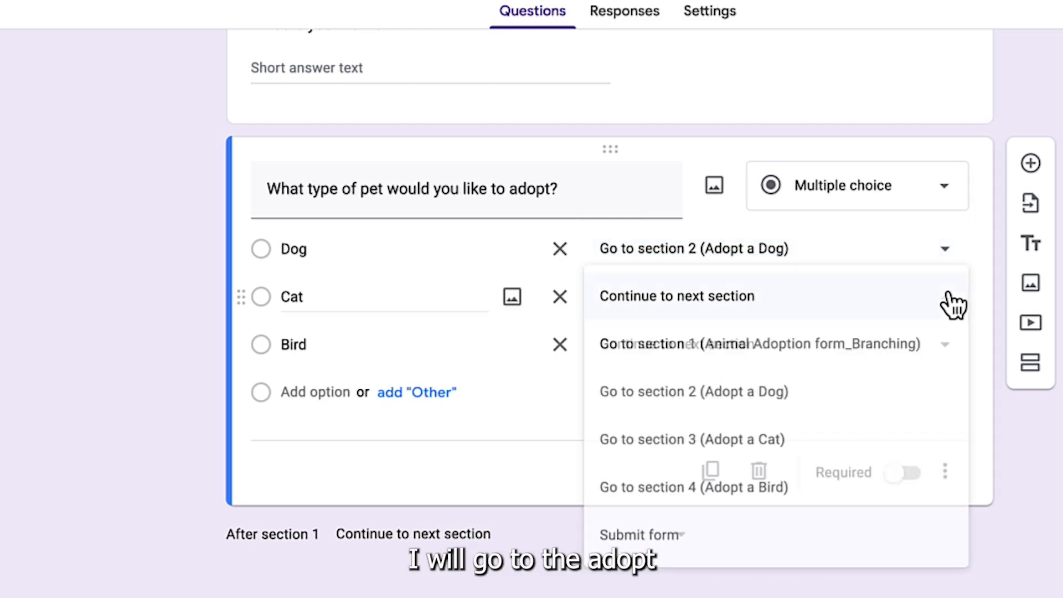
left_click(704, 444)
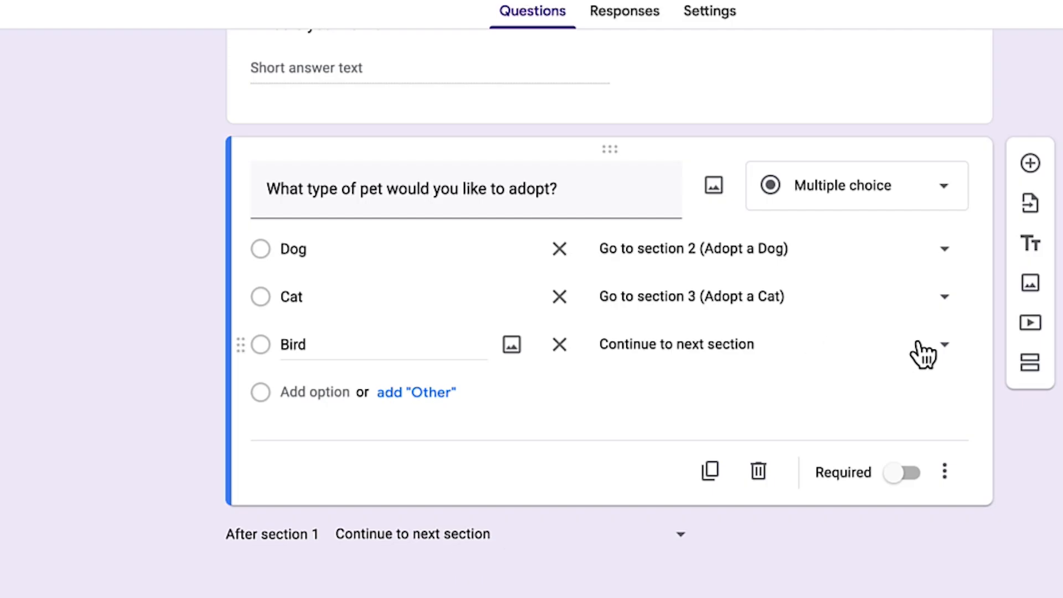
left_click(943, 354)
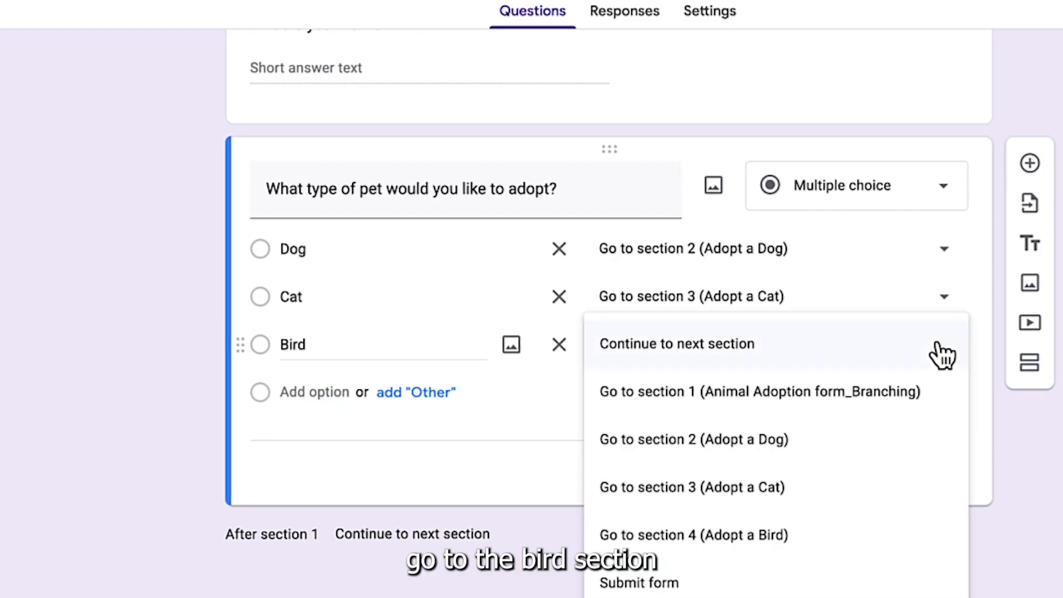
left_click(749, 549)
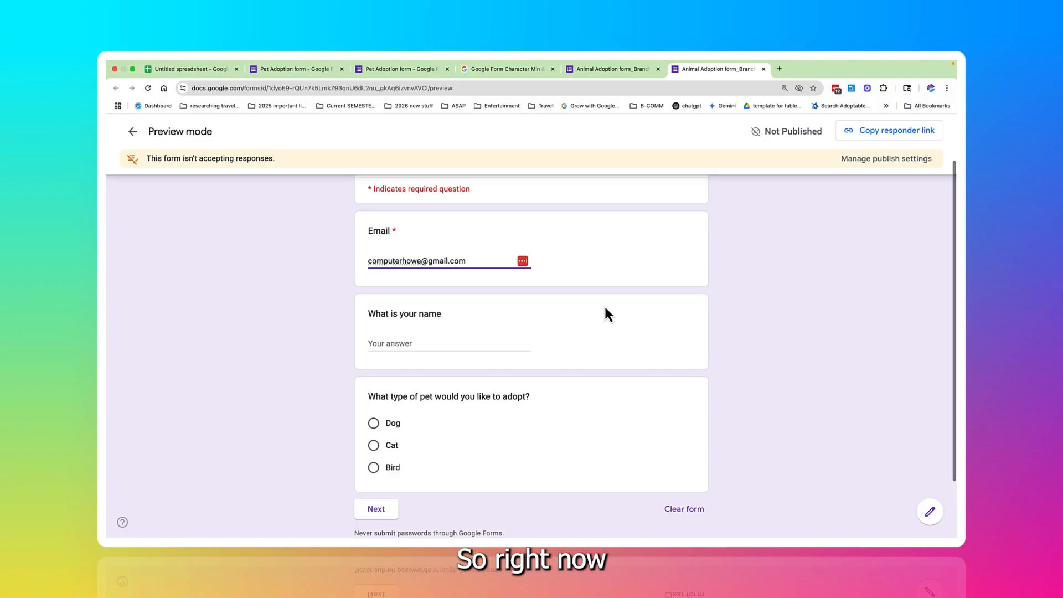
- Test the bird branch in the form preview, choosing Bird as the pet type, Yes for previous ownership and "Parrot or parrot type"
scroll(642, 307, "down", 3)
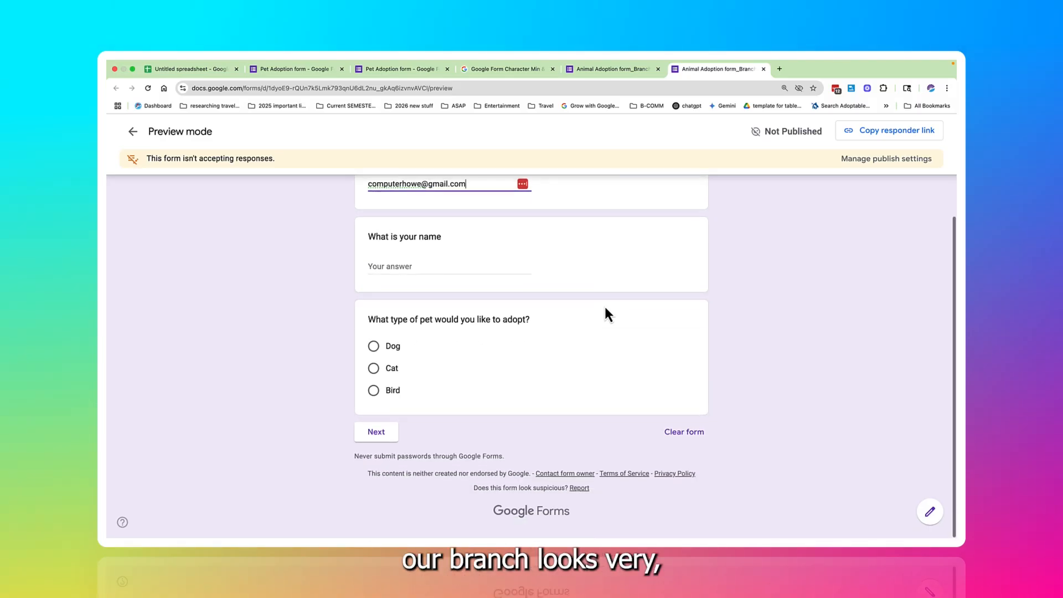
scroll(642, 307, "up", 3)
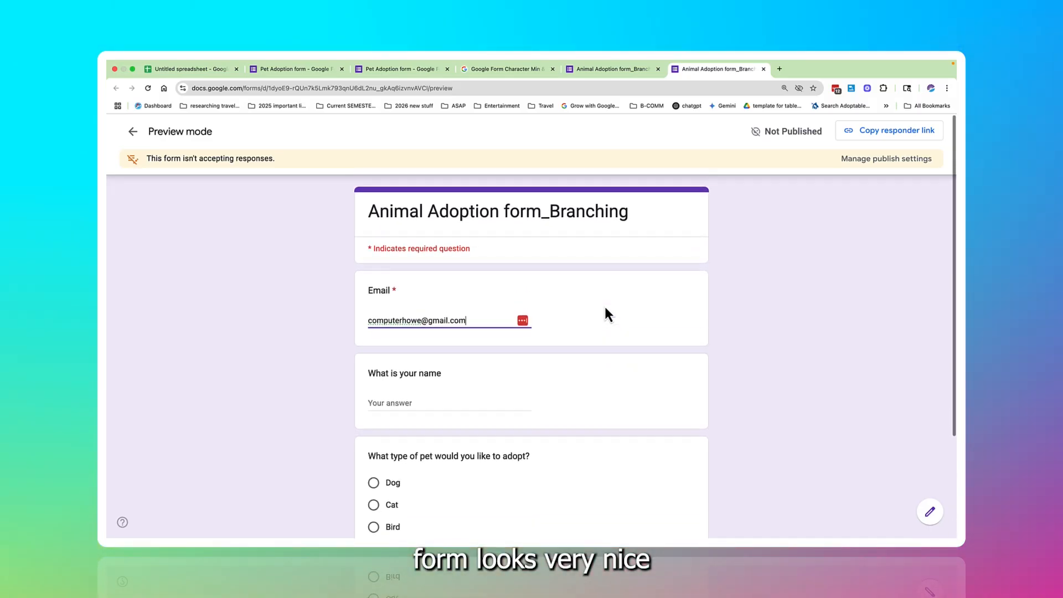
scroll(606, 309, "down", 2)
scroll(608, 314, "down", 1)
scroll(608, 314, "up", 4)
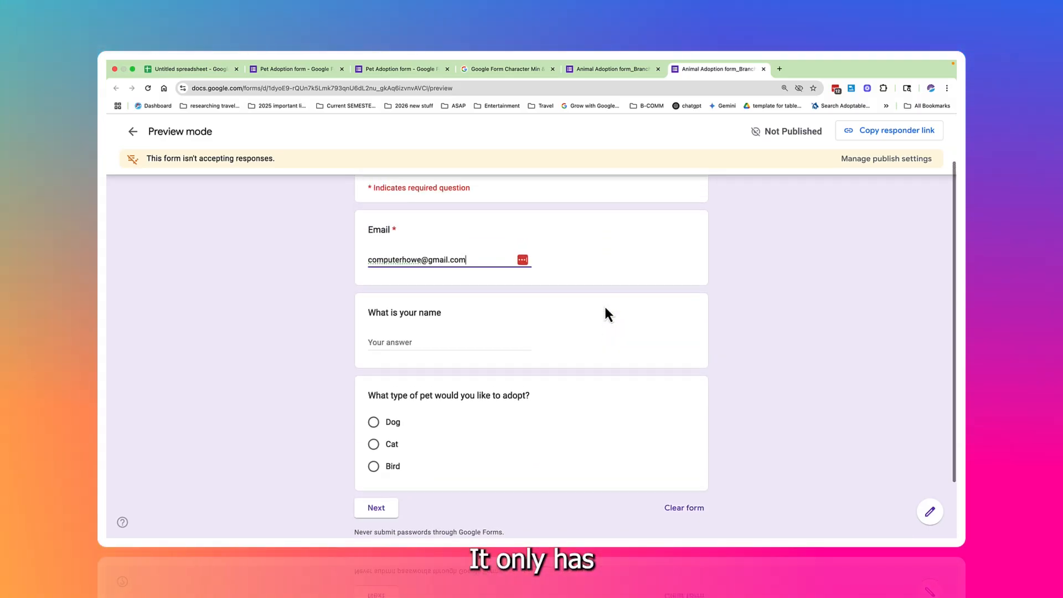
scroll(606, 308, "down", 2)
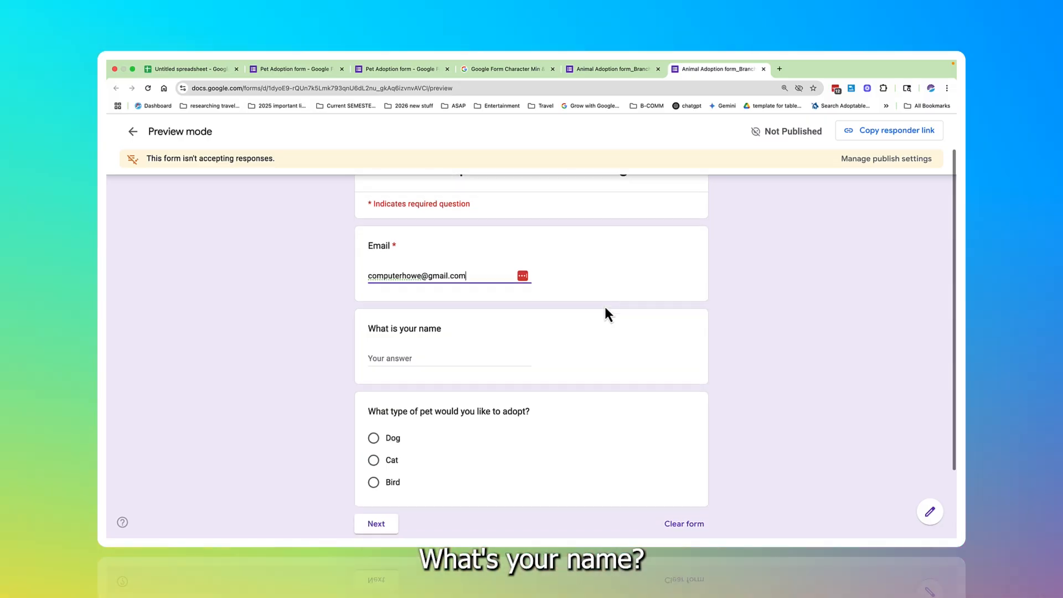
scroll(605, 308, "down", 2)
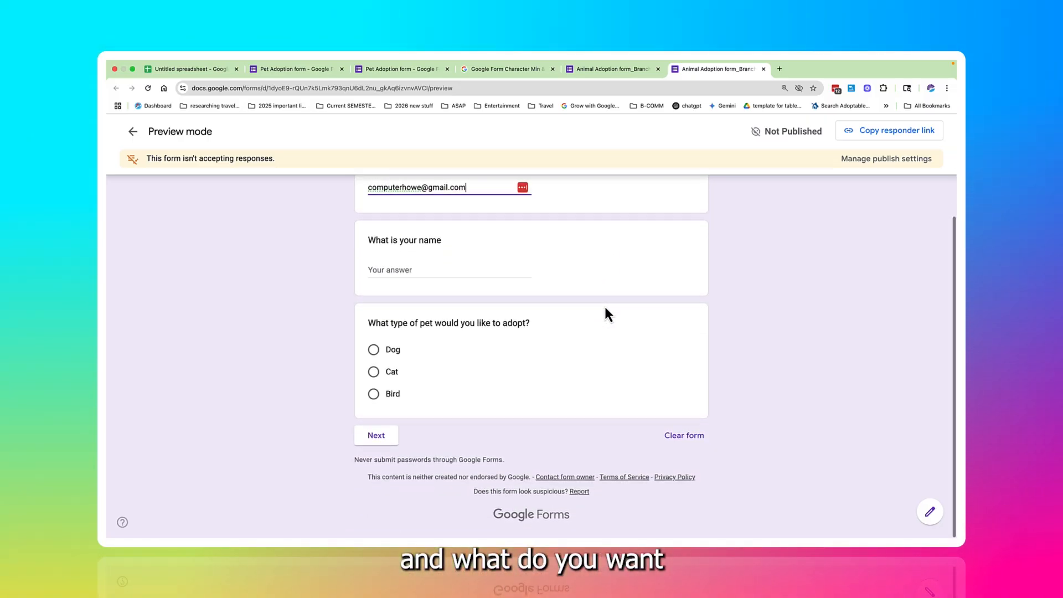
left_click(374, 394)
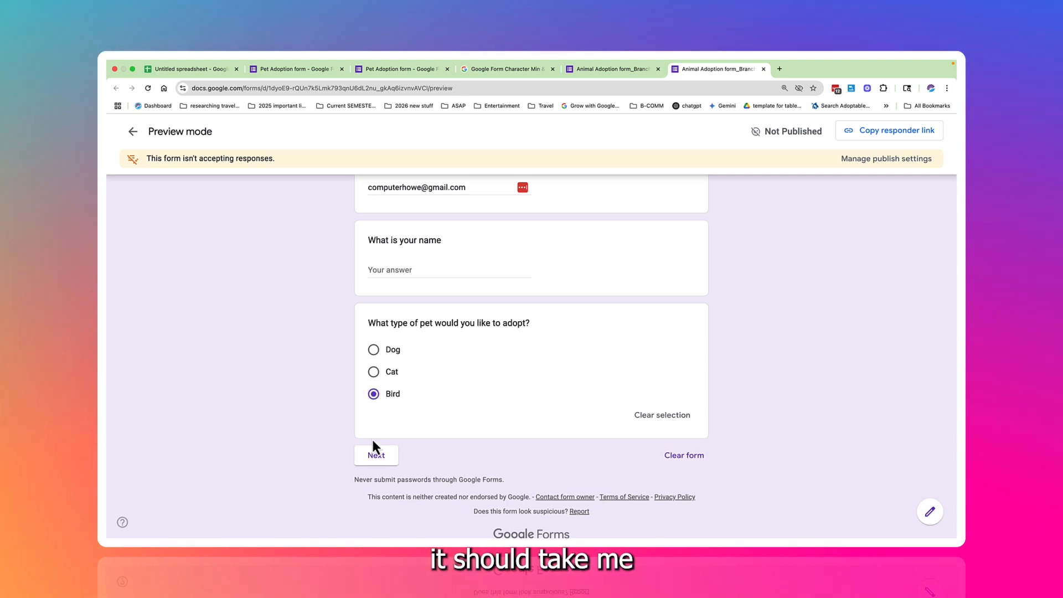
left_click(375, 456)
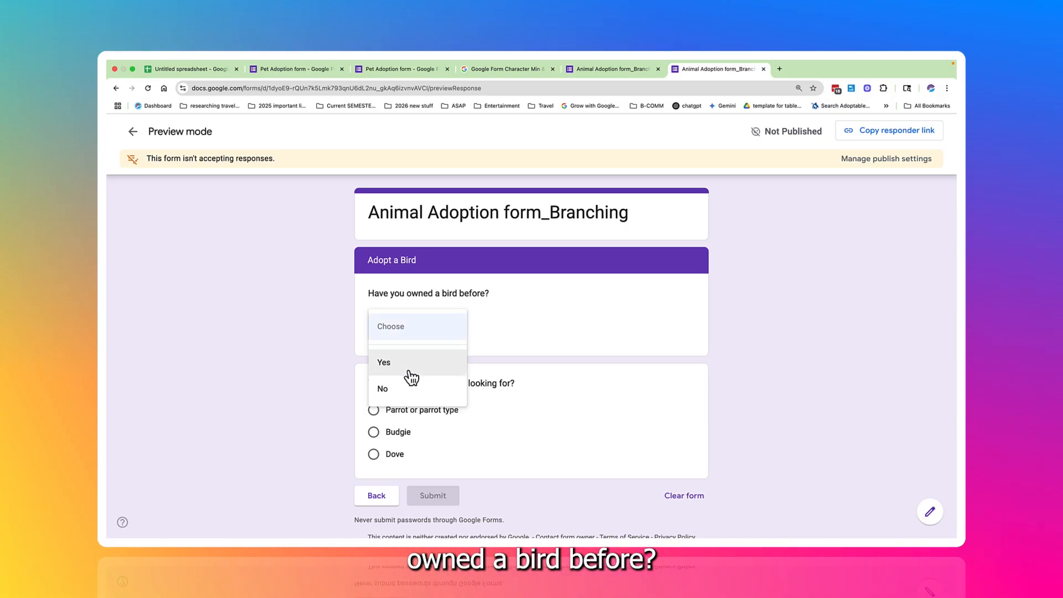
left_click(409, 374)
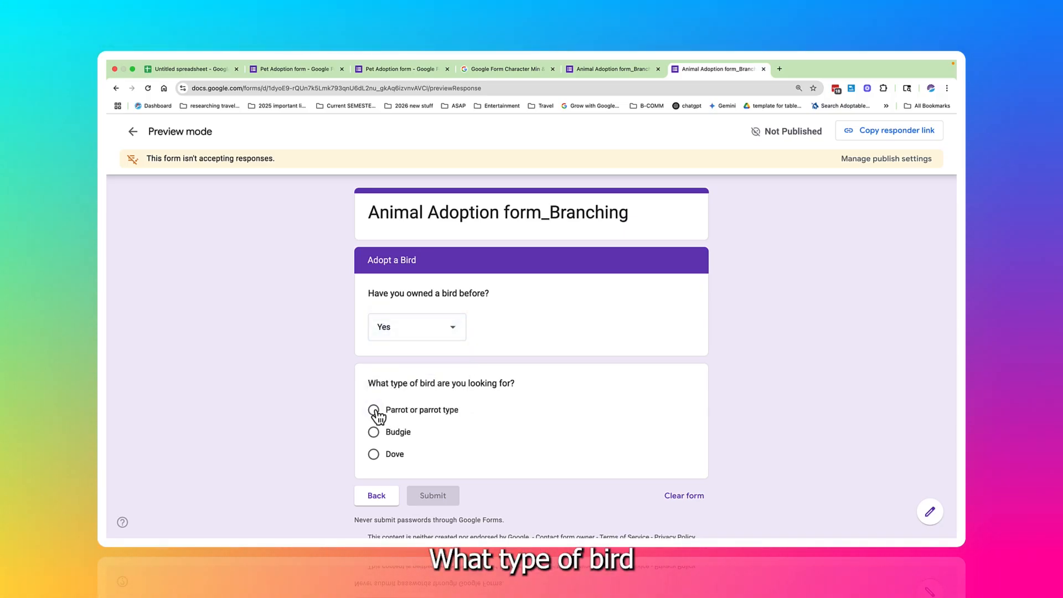
left_click(375, 410)
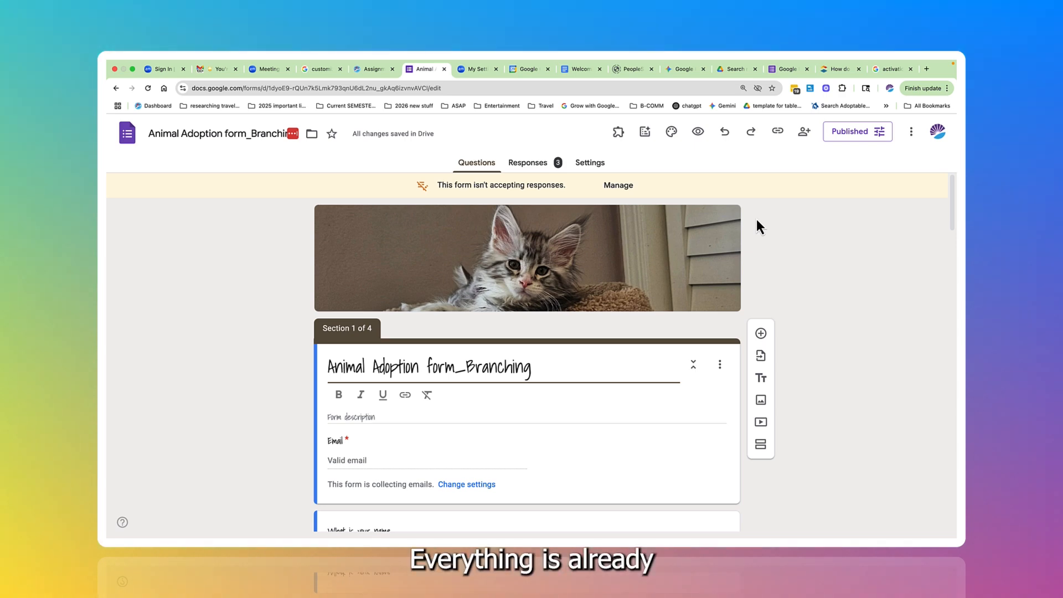
- Turn on accepting responses in the form's published options
scroll(757, 220, "down", 1)
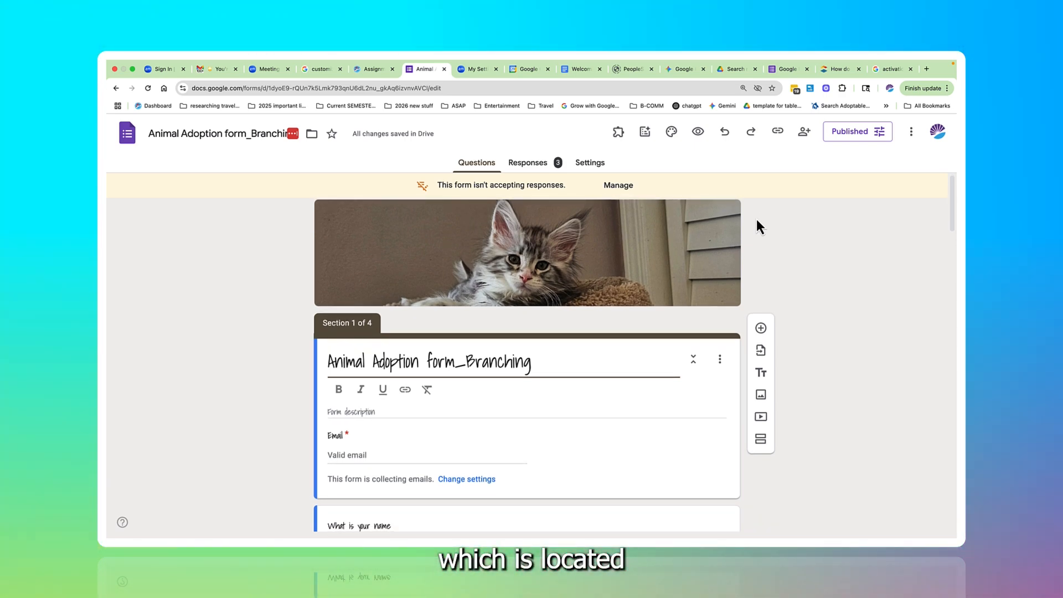
scroll(757, 219, "up", 1)
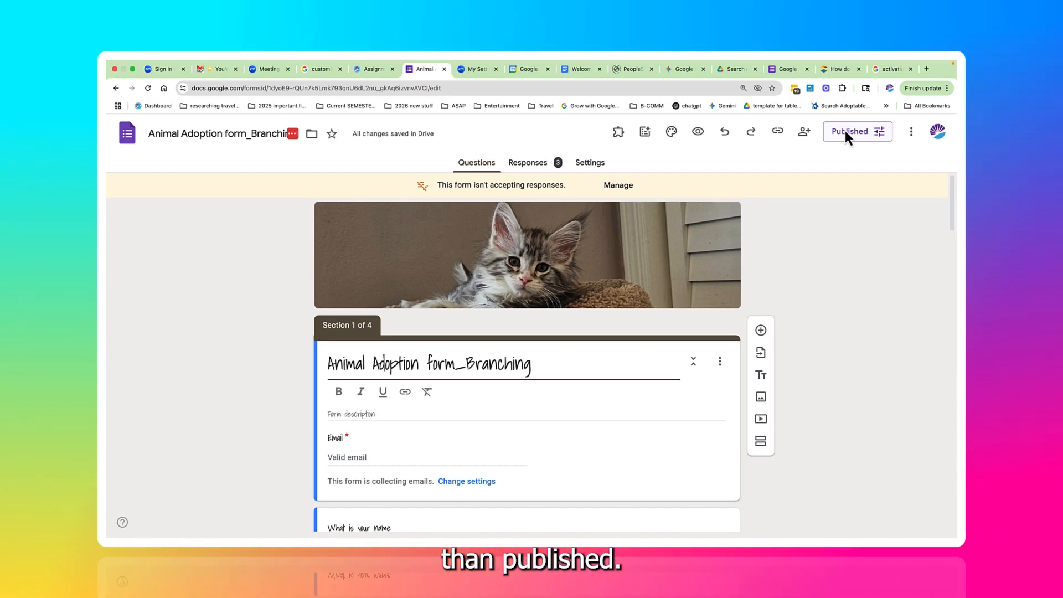
left_click(845, 131)
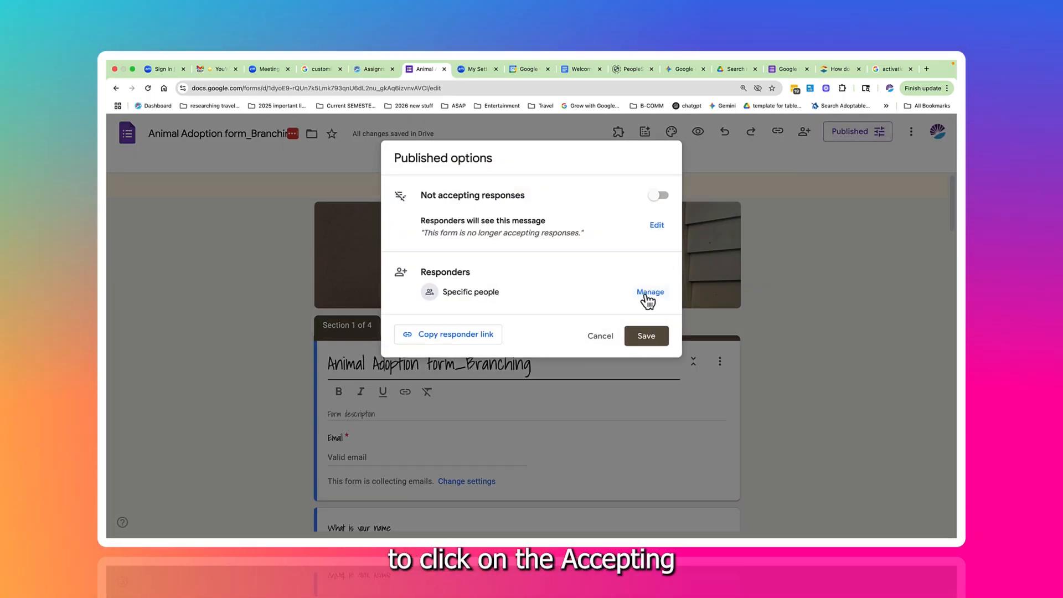
left_click(659, 196)
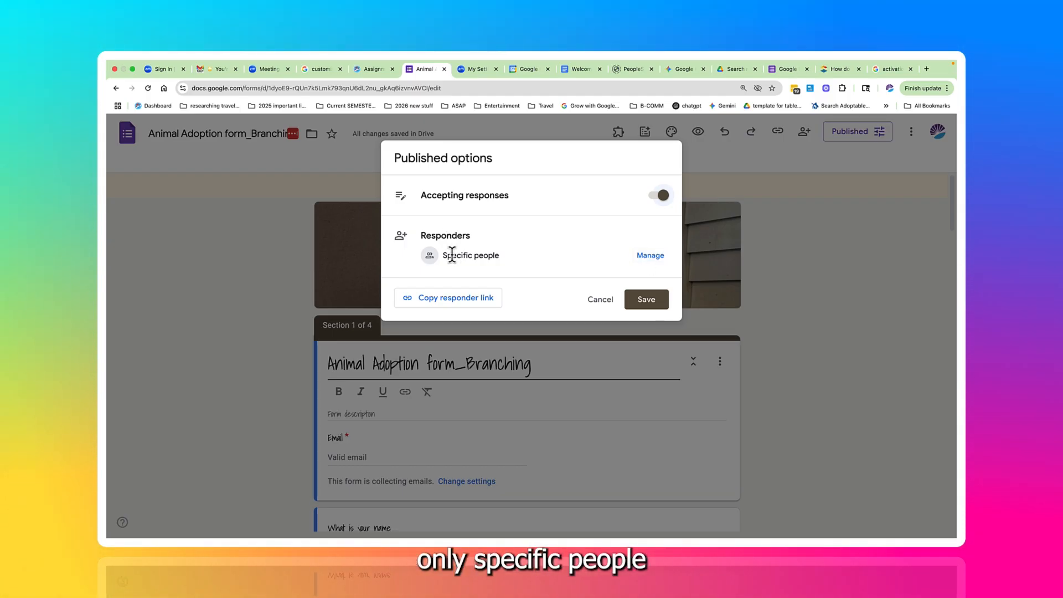
- Set the form's responder view access to "Anyone with the link" in the responder sharing settings
left_click(651, 258)
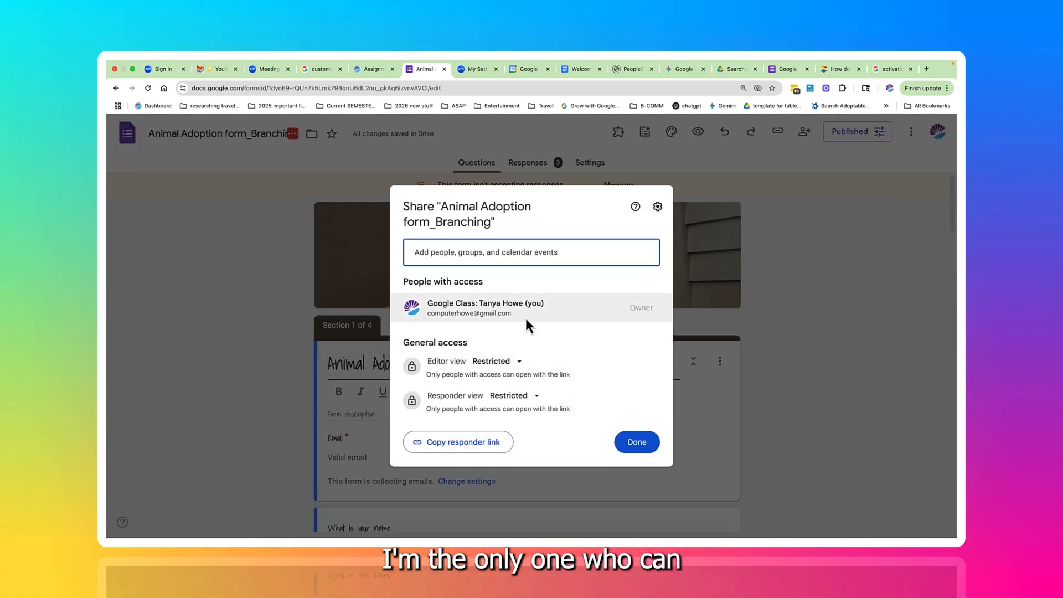
mouse_move(525, 314)
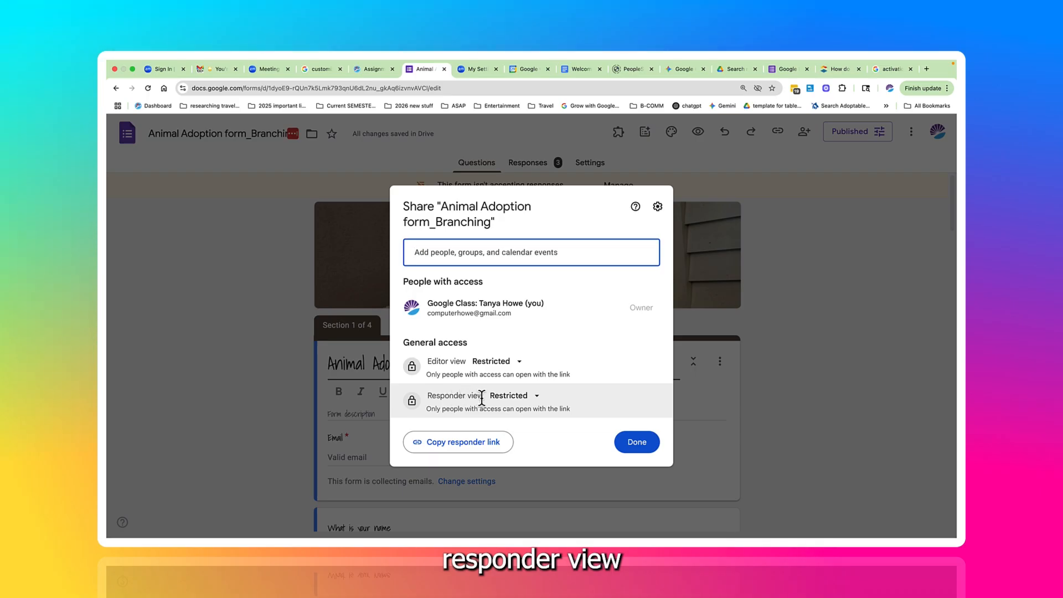
left_click(510, 396)
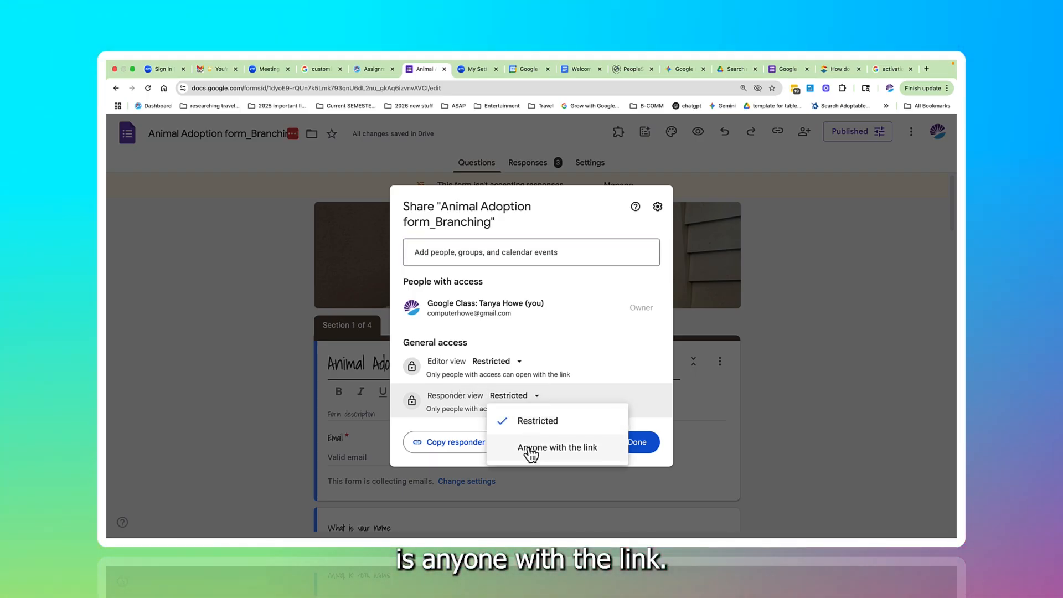
left_click(531, 450)
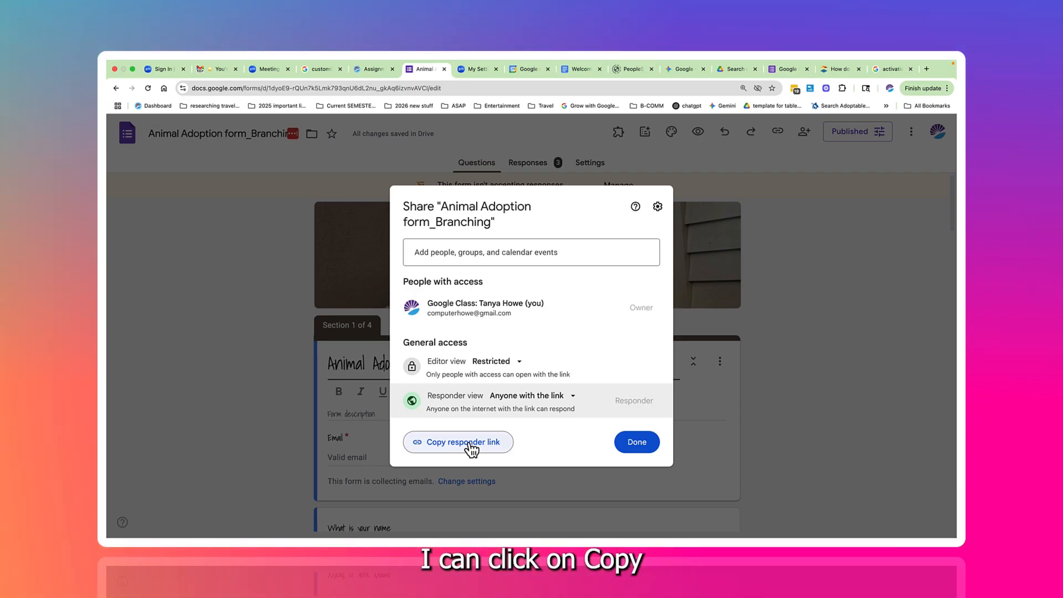
- Copy the responder link, finish sharing and save the published options
left_click(472, 448)
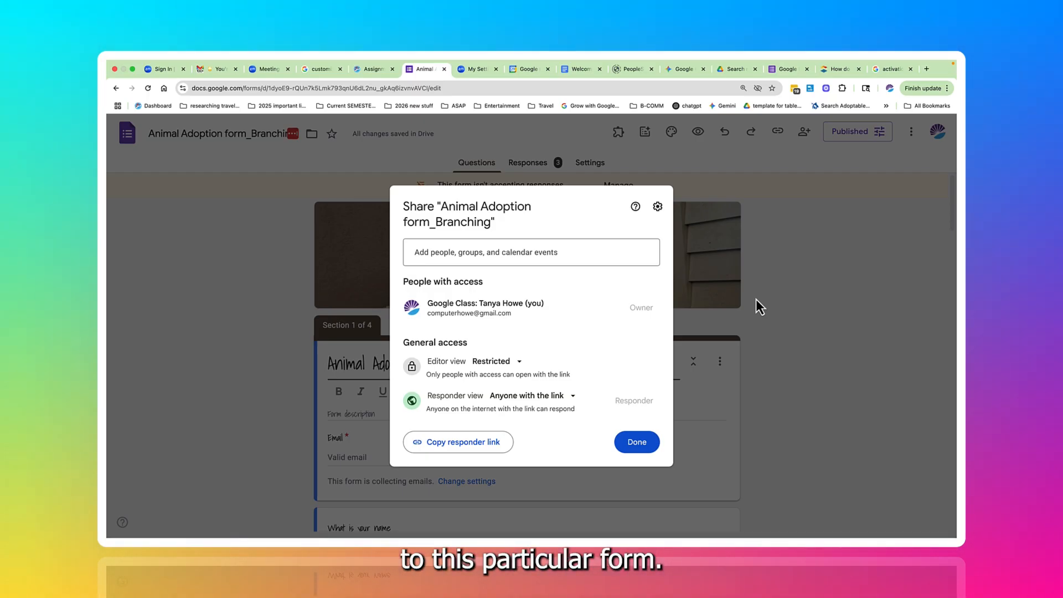
left_click(642, 443)
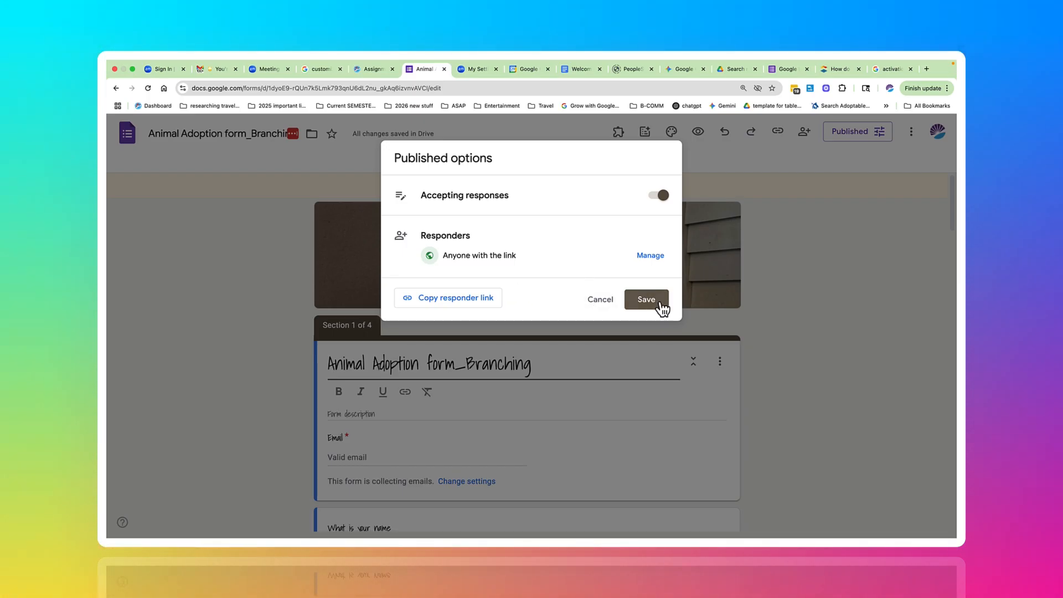
left_click(656, 300)
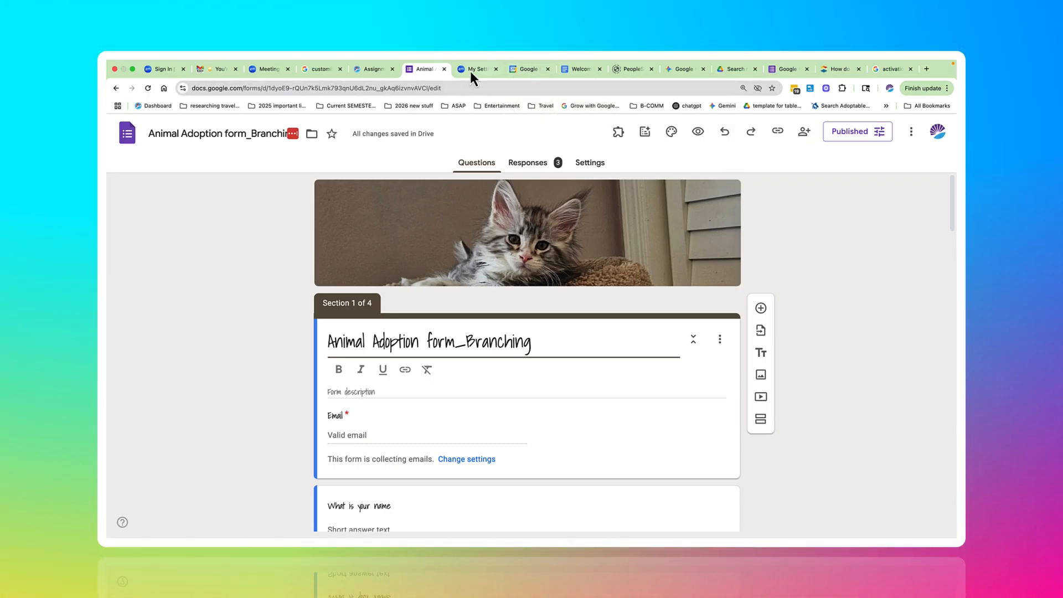
- Switch to Google Calendar and save a new untitled task with the copied responder link pasted into its description
left_click(531, 71)
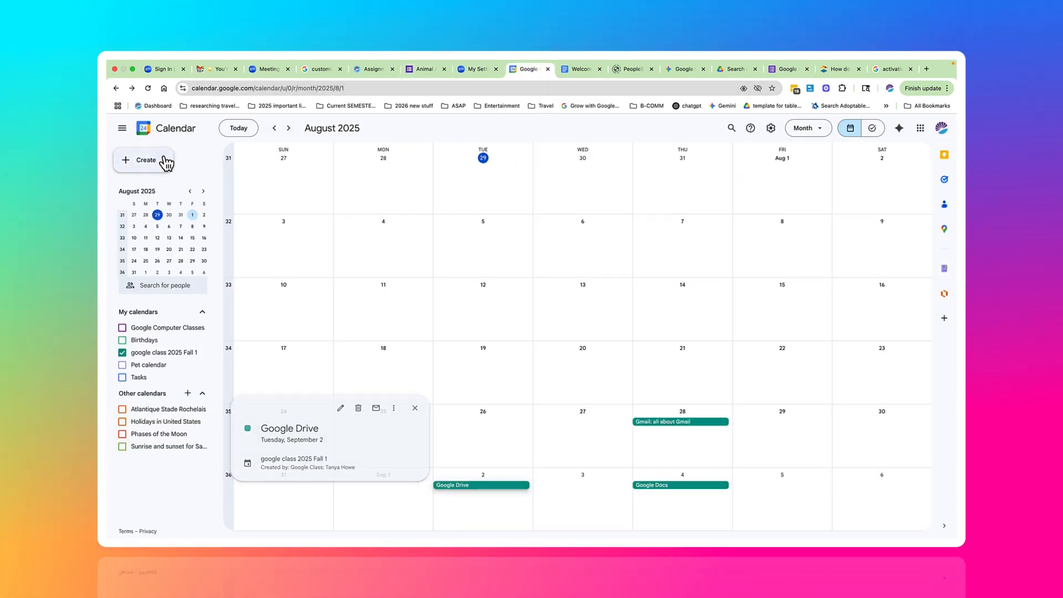
left_click(165, 160)
left_click(156, 207)
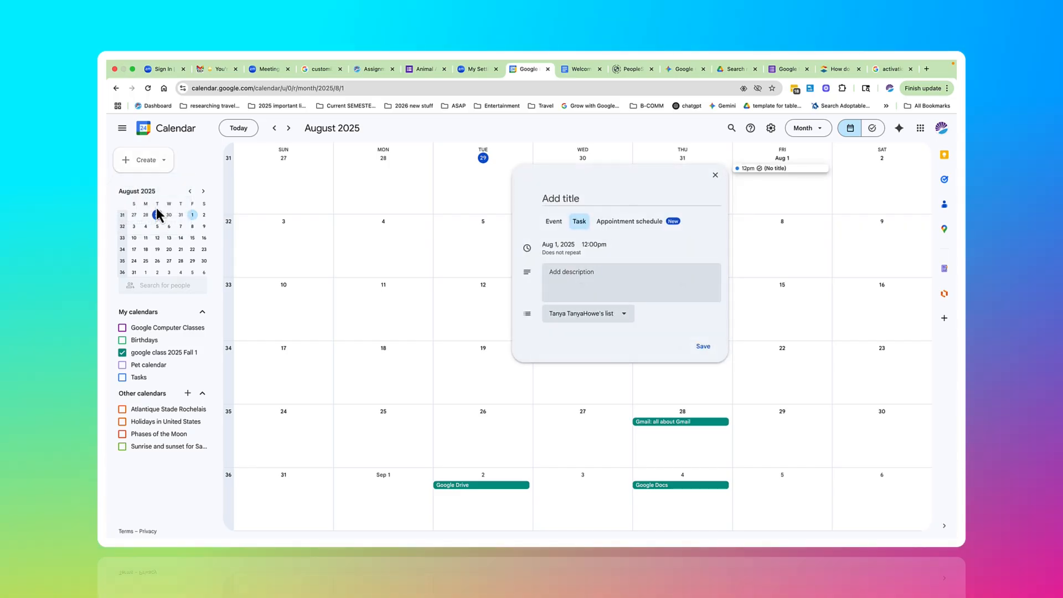
right_click(590, 280)
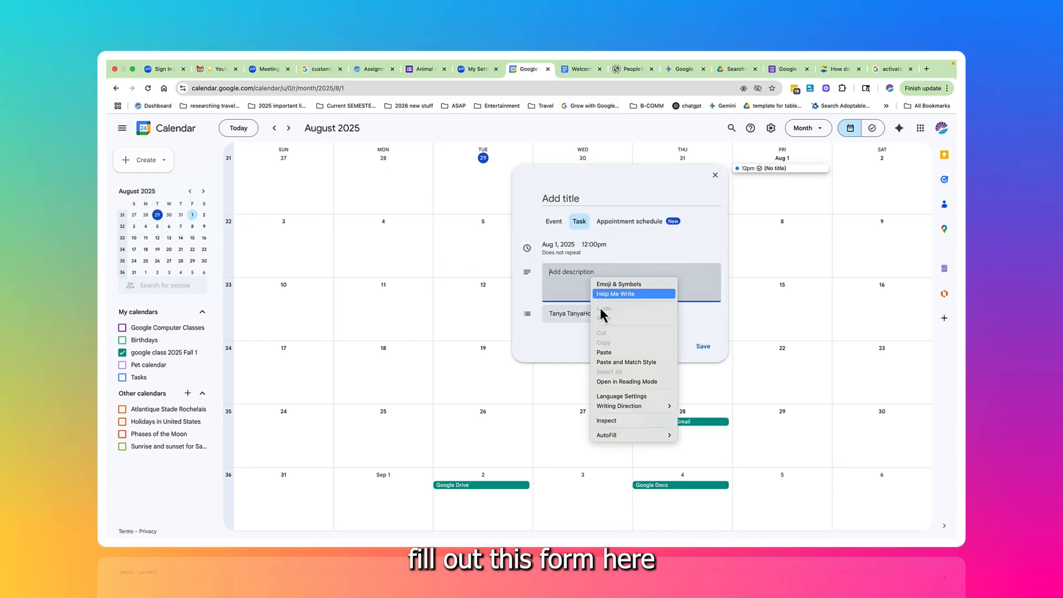
left_click(609, 353)
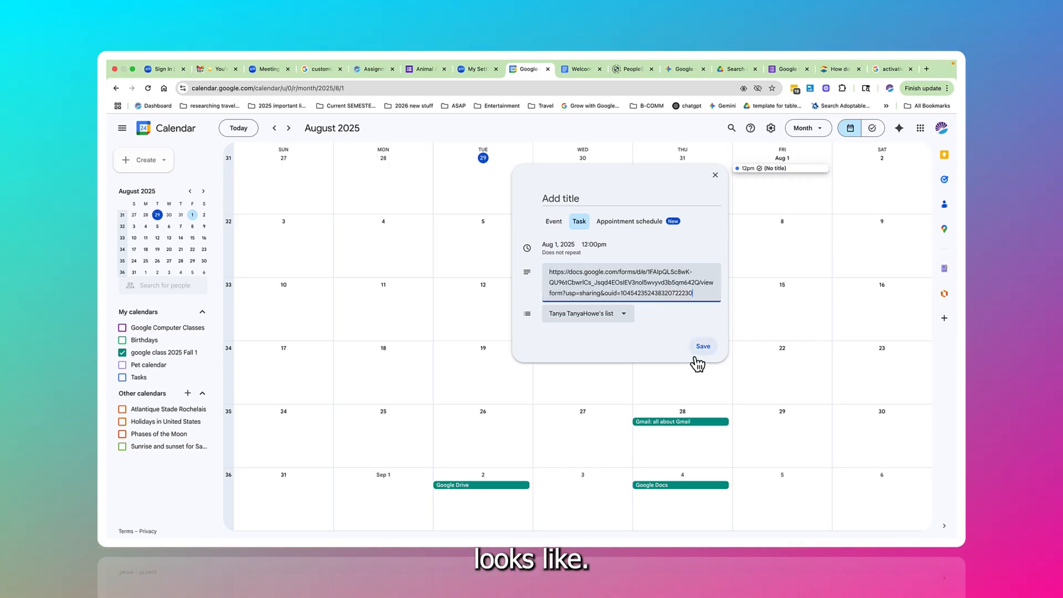
left_click(702, 348)
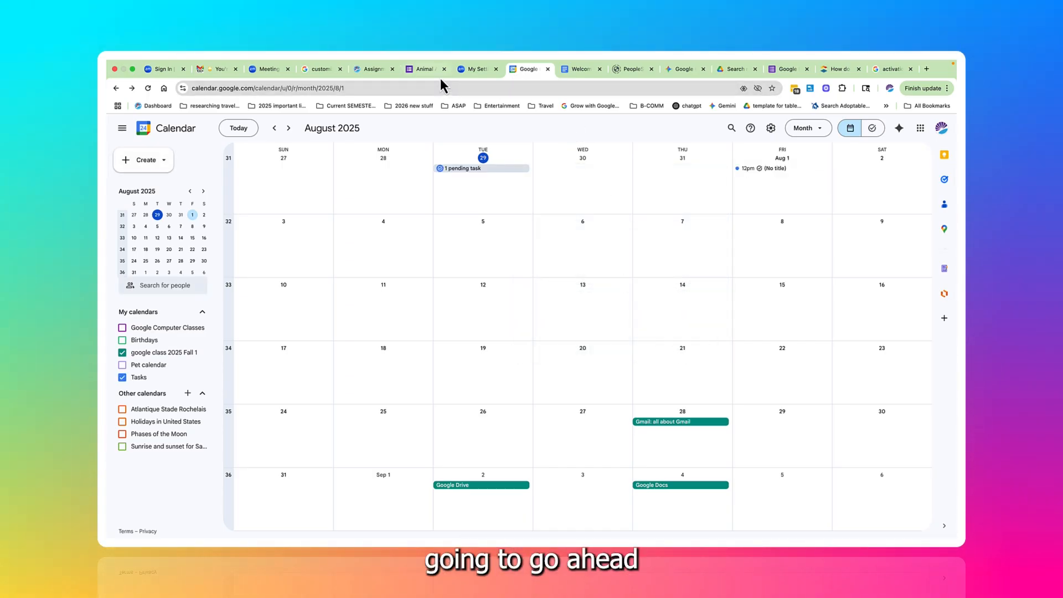
- Switch back to the Animal Adoption form_Branching editor, create a QR code for the page and copy it
left_click(423, 70)
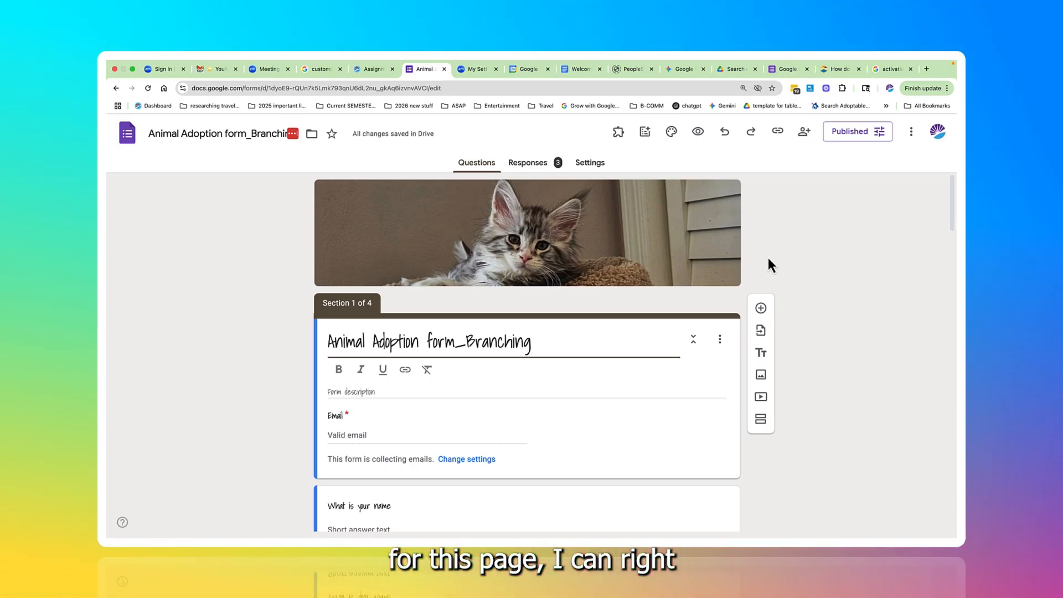
right_click(769, 265)
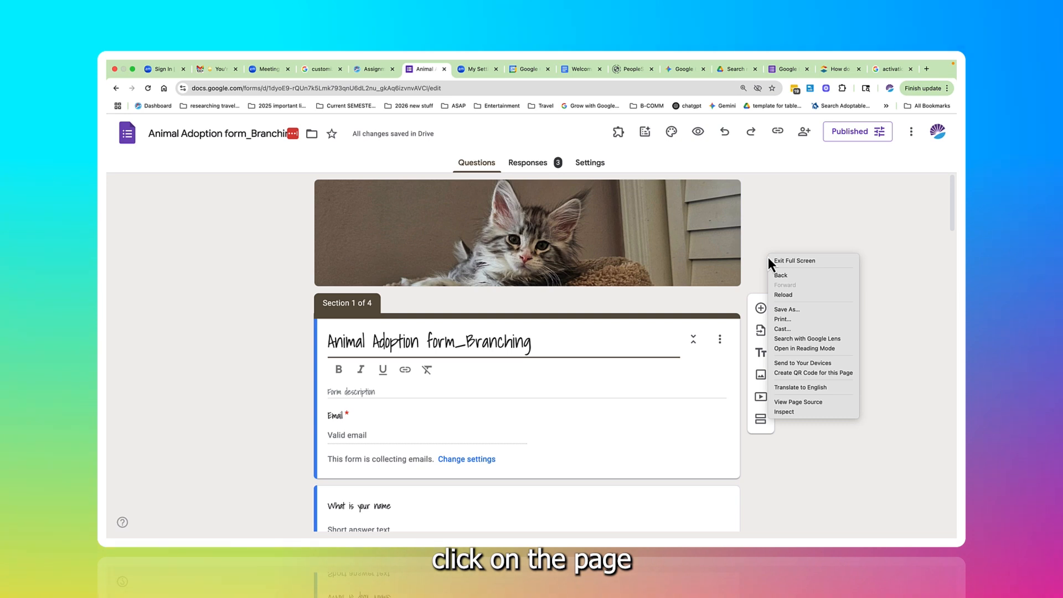
left_click(791, 374)
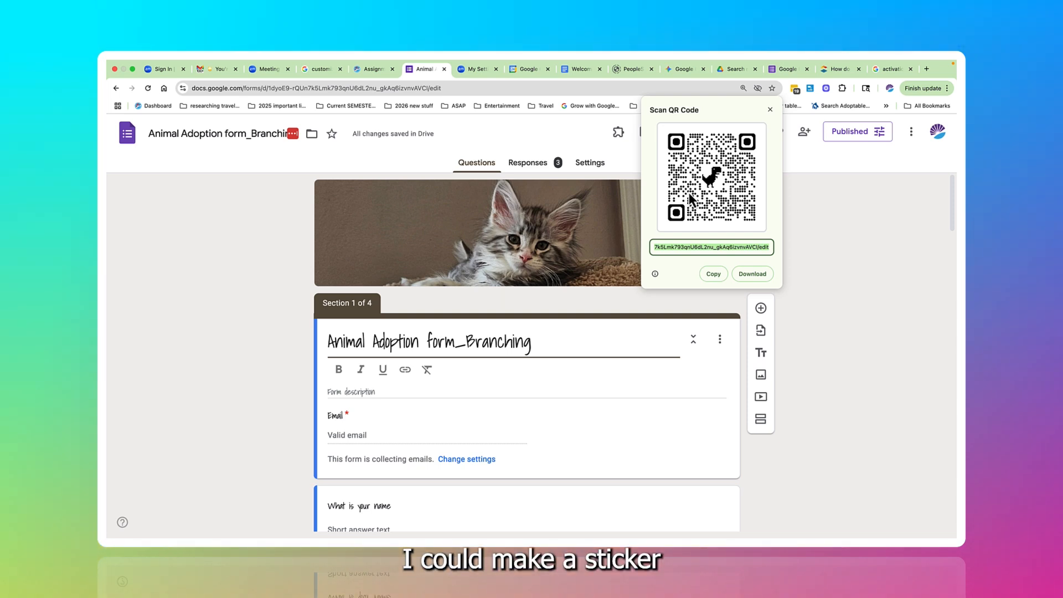
left_click(712, 275)
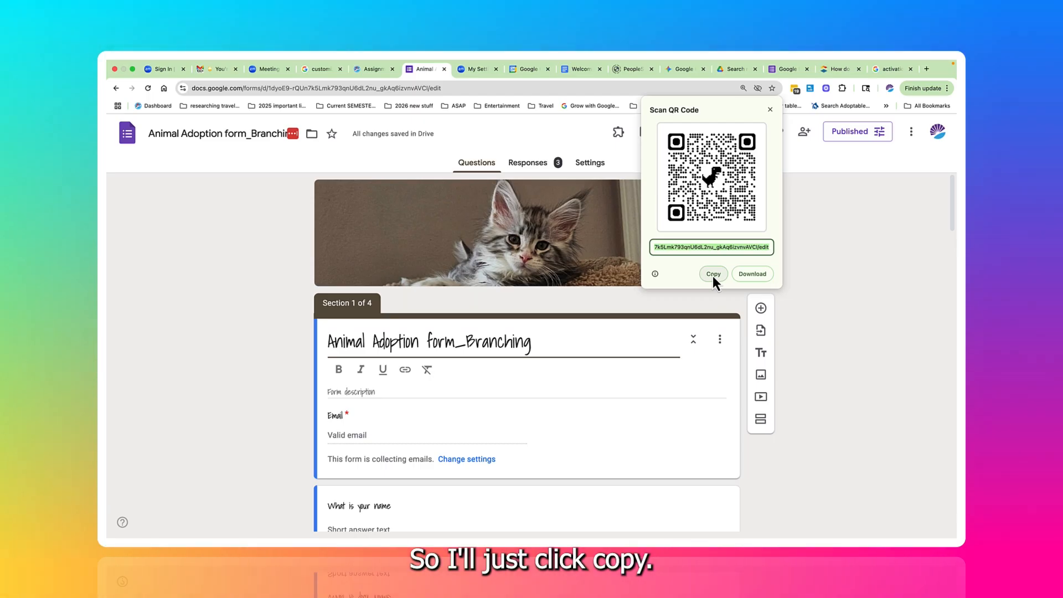
- Download the form's QR code as an image file and close the QR code window
left_click(751, 274)
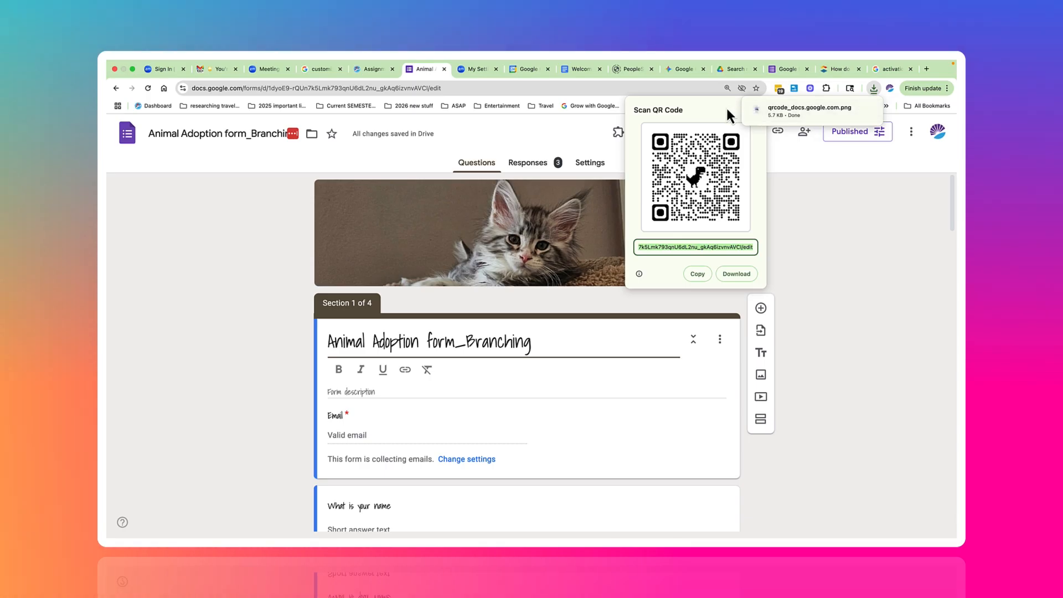
mouse_move(750, 101)
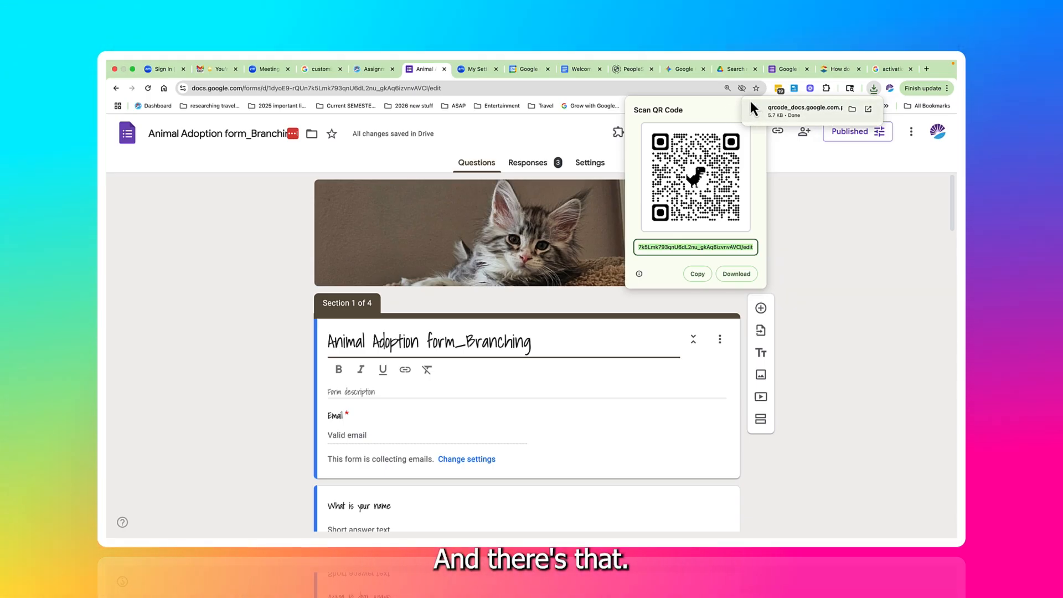
left_click(794, 231)
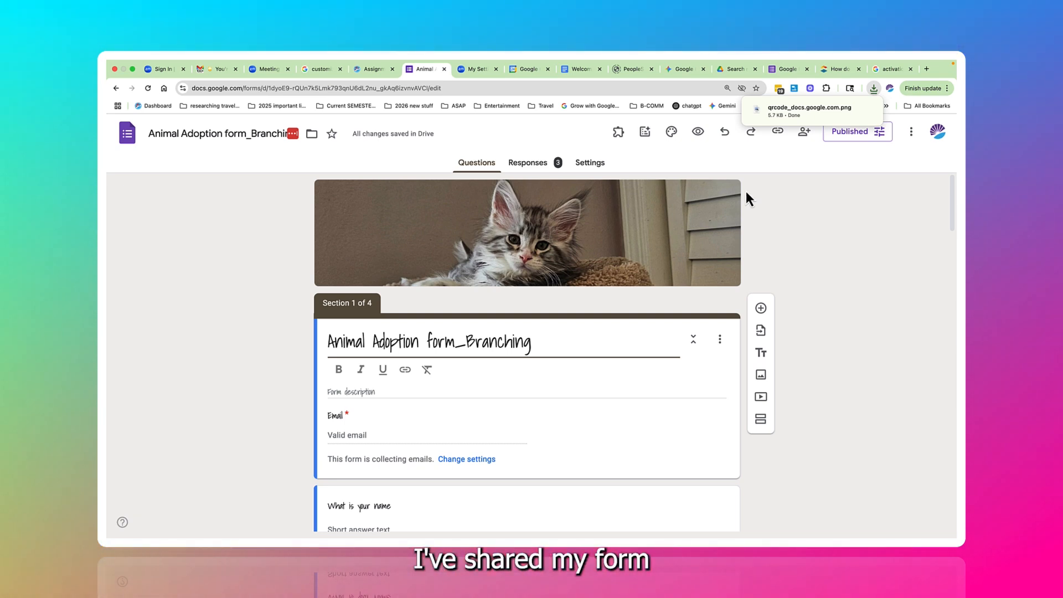
- Review the summary of the form's responses, examining the charts for pet type and the dog, cat and bird adoption sections
left_click(531, 164)
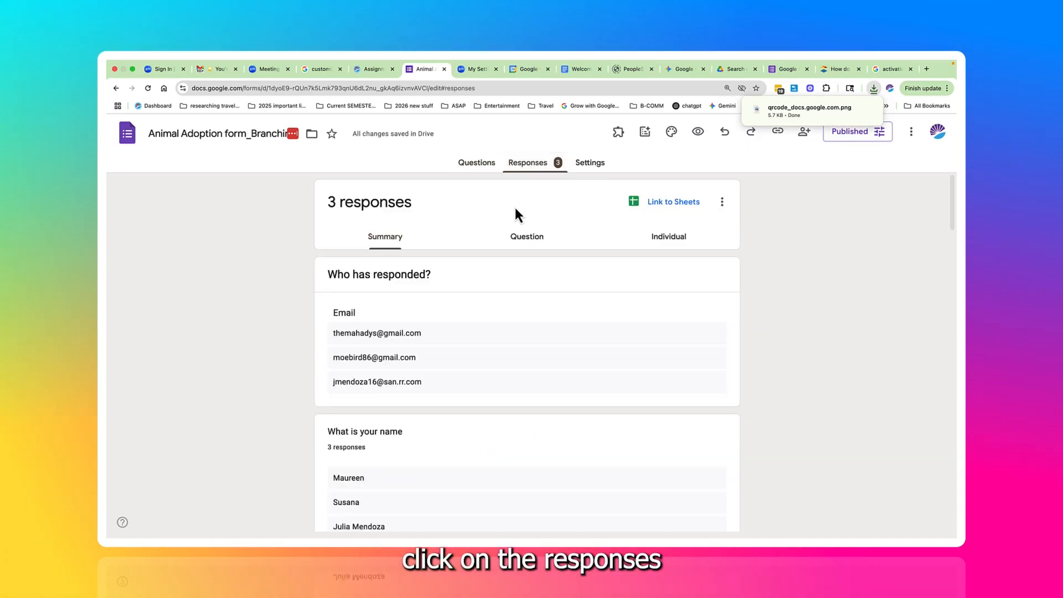
scroll(512, 219, "down", 5)
scroll(504, 226, "down", 1)
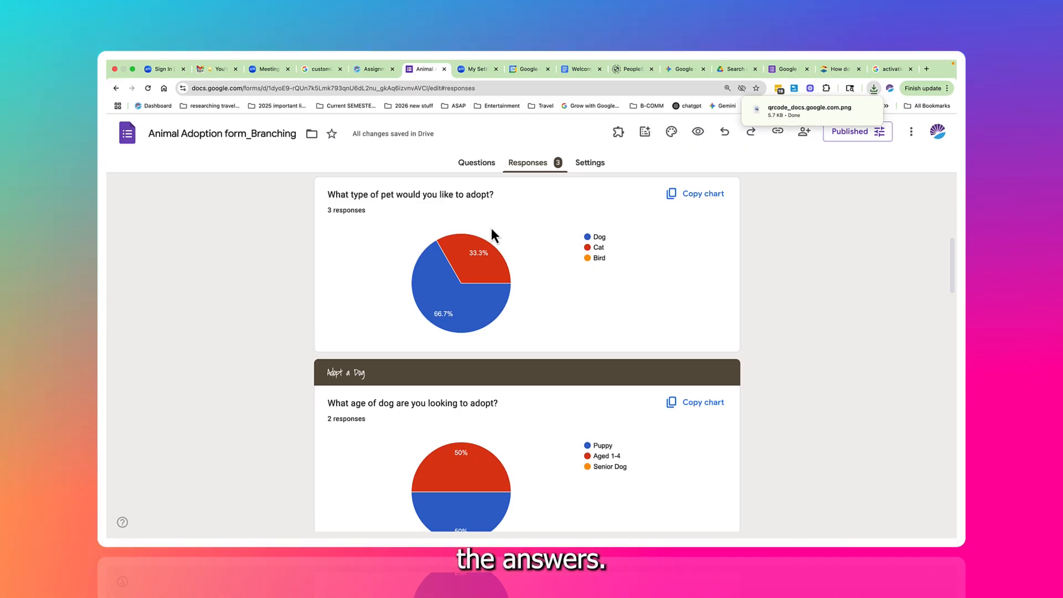
mouse_move(507, 276)
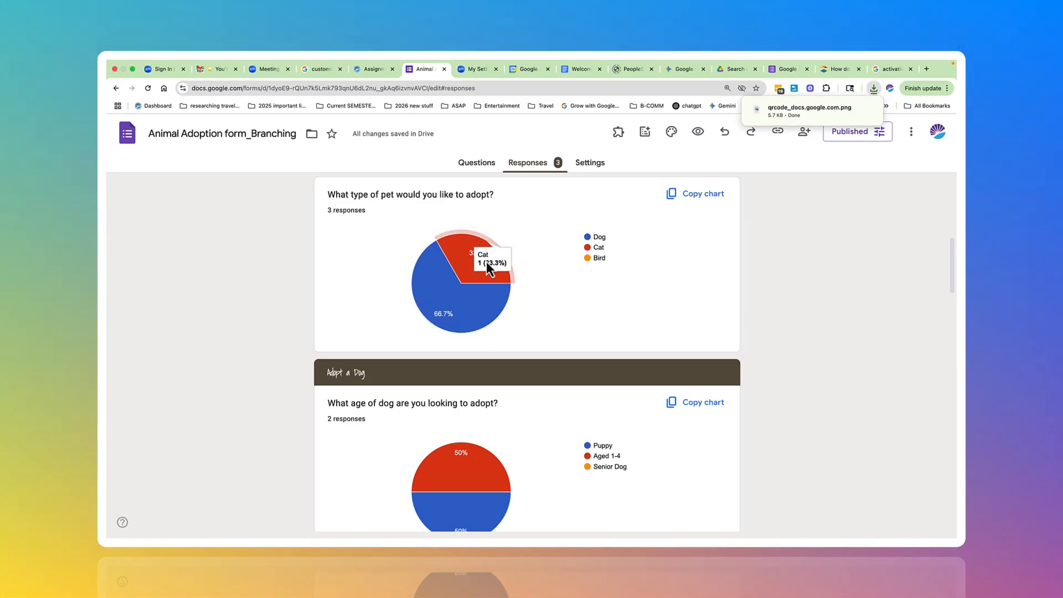
mouse_move(448, 282)
scroll(558, 302, "down", 1)
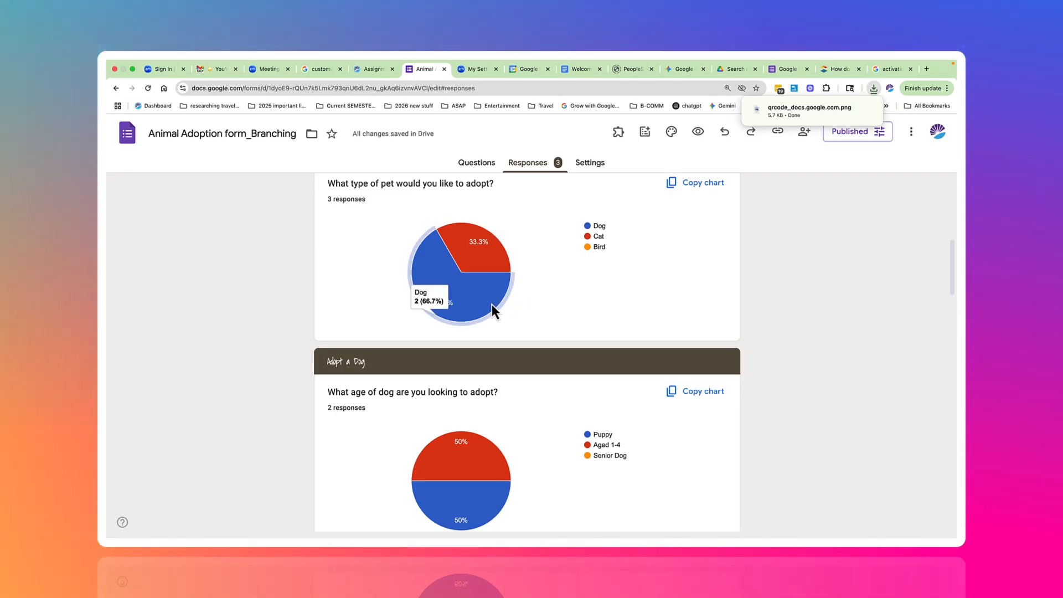
scroll(521, 304, "down", 2)
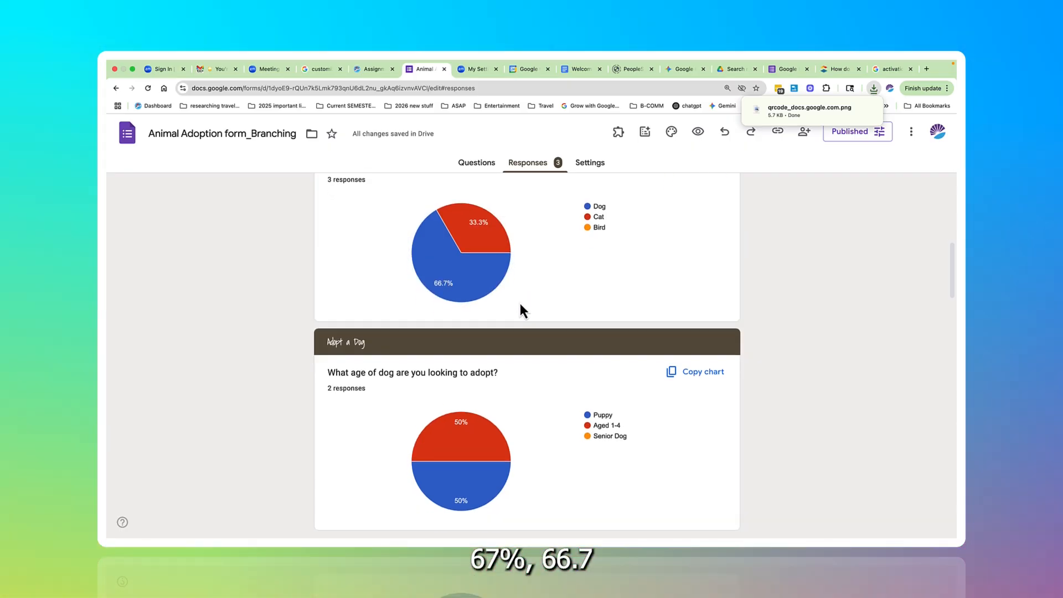
scroll(521, 306, "down", 4)
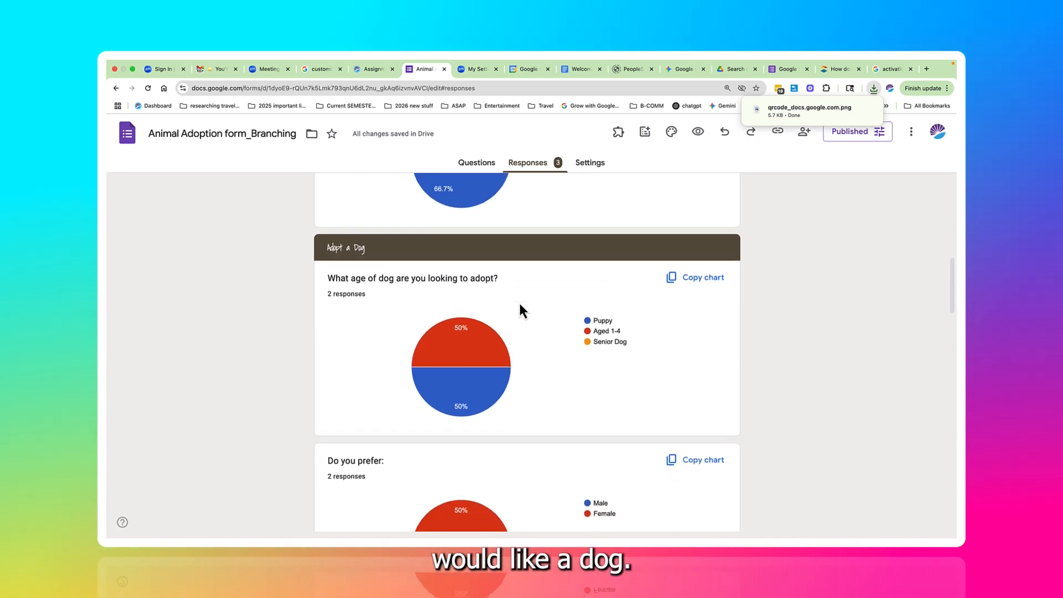
scroll(519, 303, "down", 5)
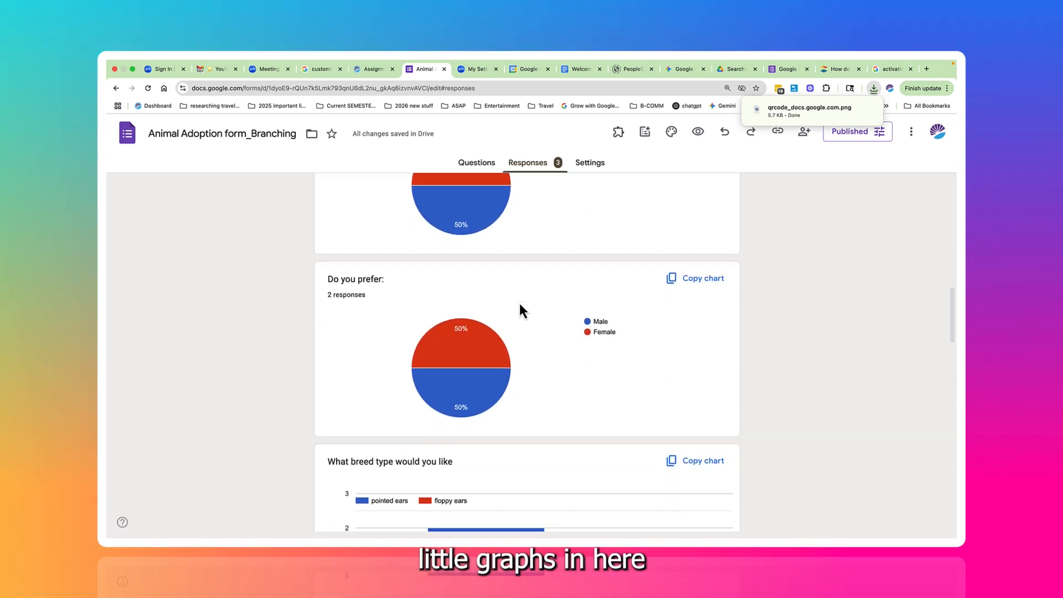
scroll(520, 305, "down", 2)
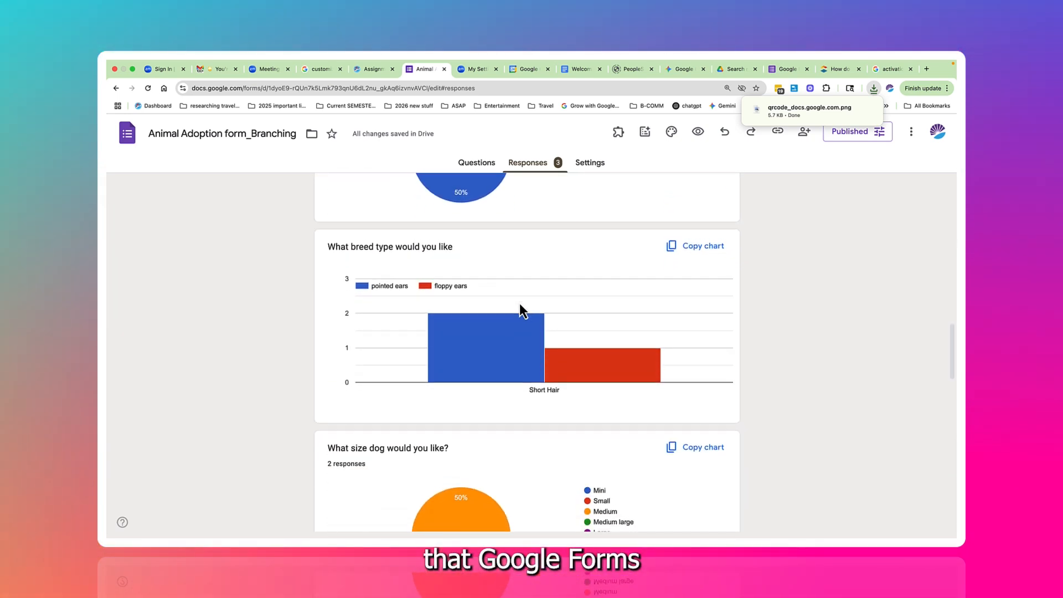
scroll(520, 304, "down", 3)
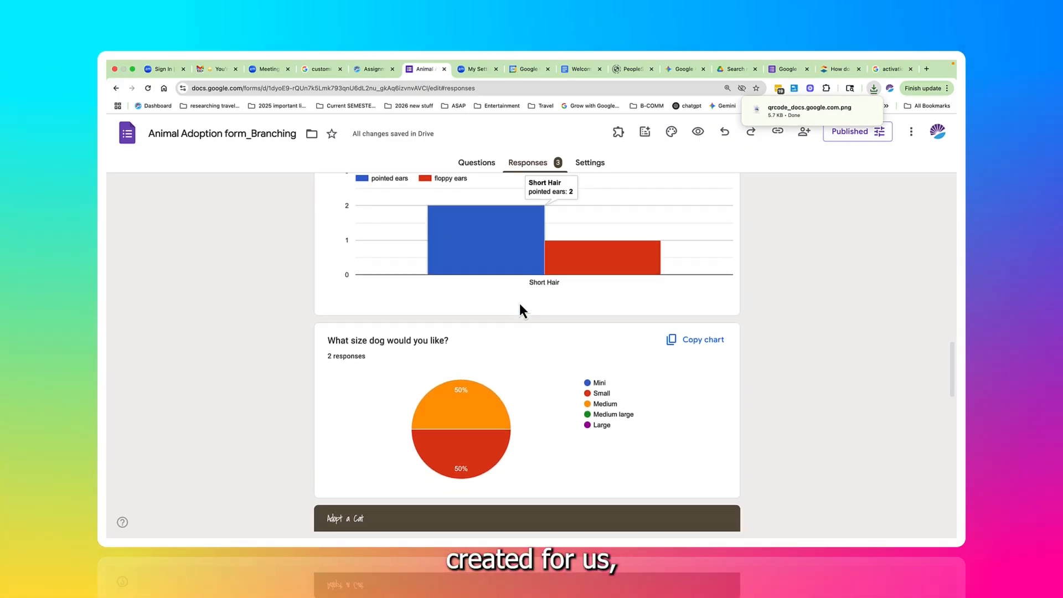
scroll(519, 311, "down", 4)
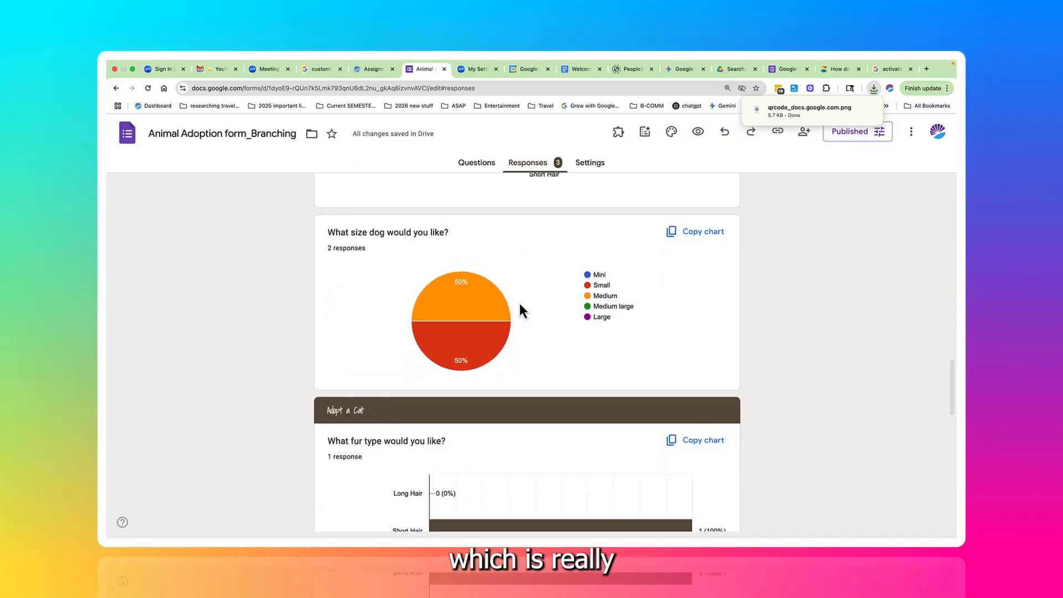
scroll(520, 308, "down", 4)
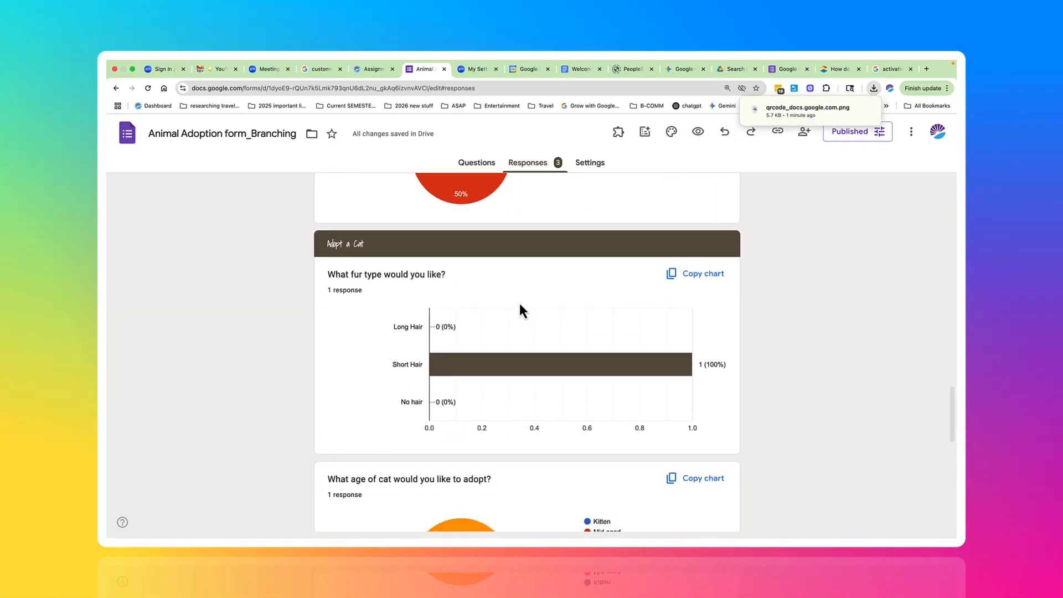
scroll(520, 309, "down", 4)
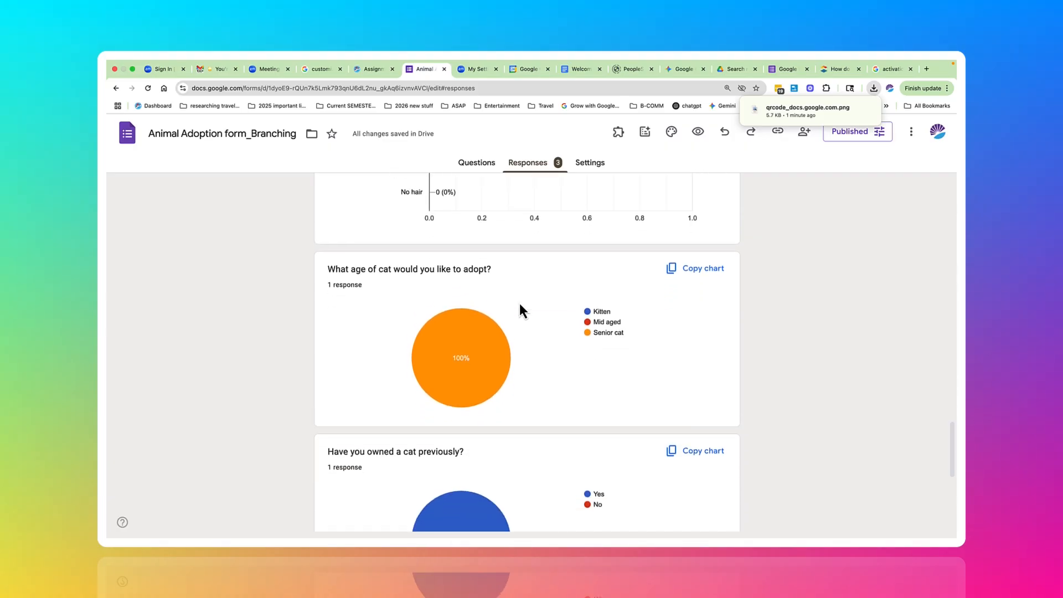
scroll(521, 308, "down", 3)
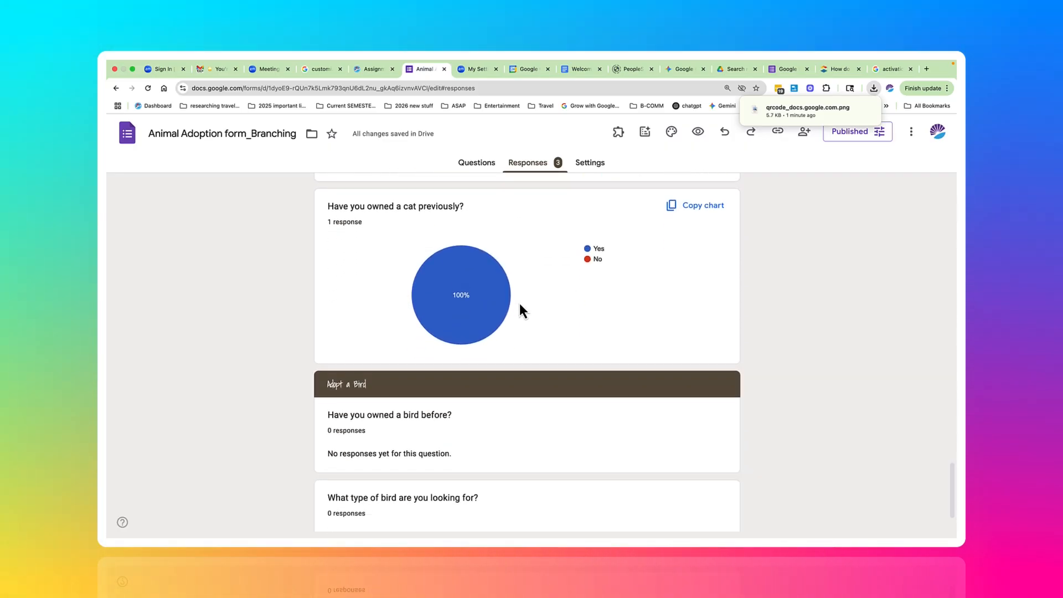
scroll(521, 311, "down", 2)
- Link the form's responses to Google Sheets by creating a new spreadsheet with the suggested name
scroll(520, 305, "up", 15)
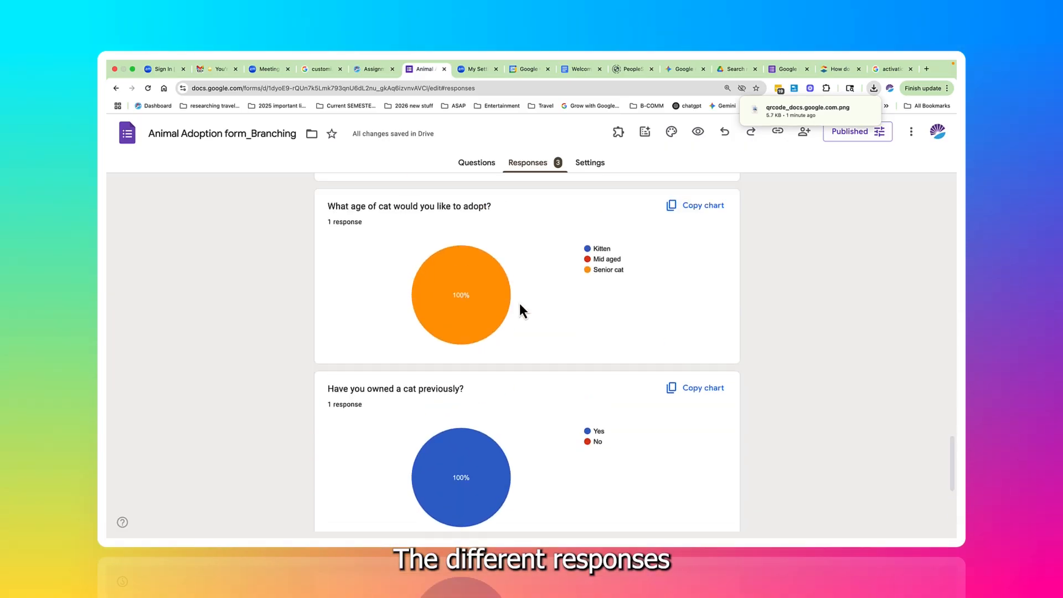
scroll(520, 304, "up", 2)
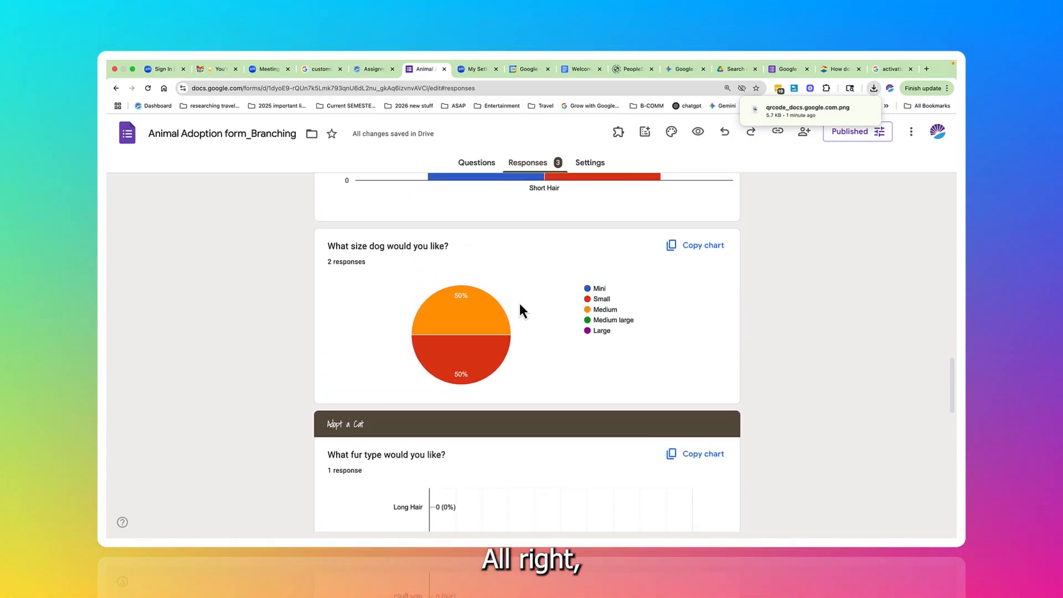
scroll(521, 299, "up", 10)
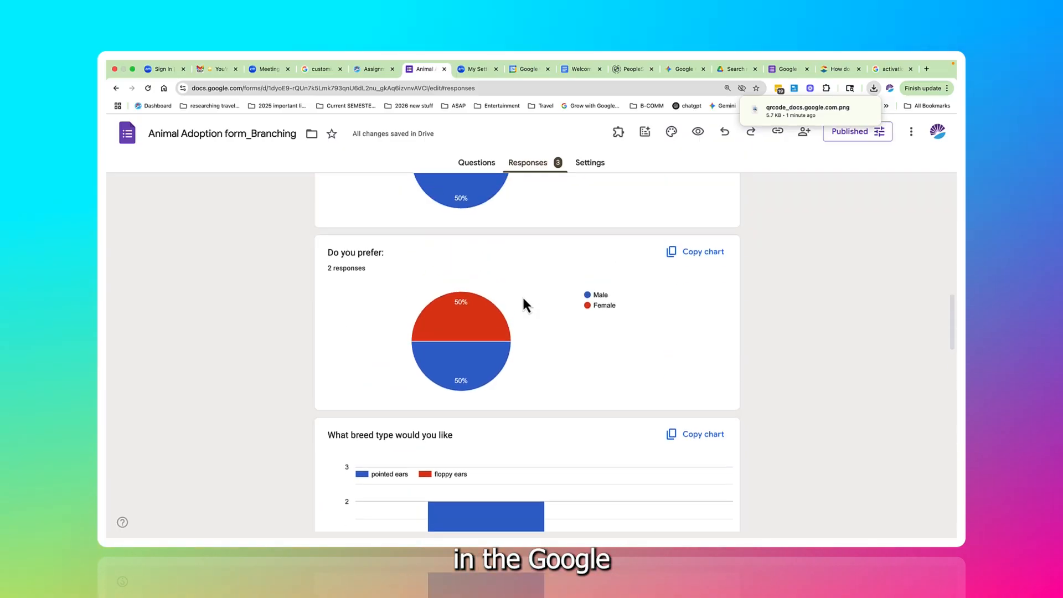
scroll(523, 302, "up", 6)
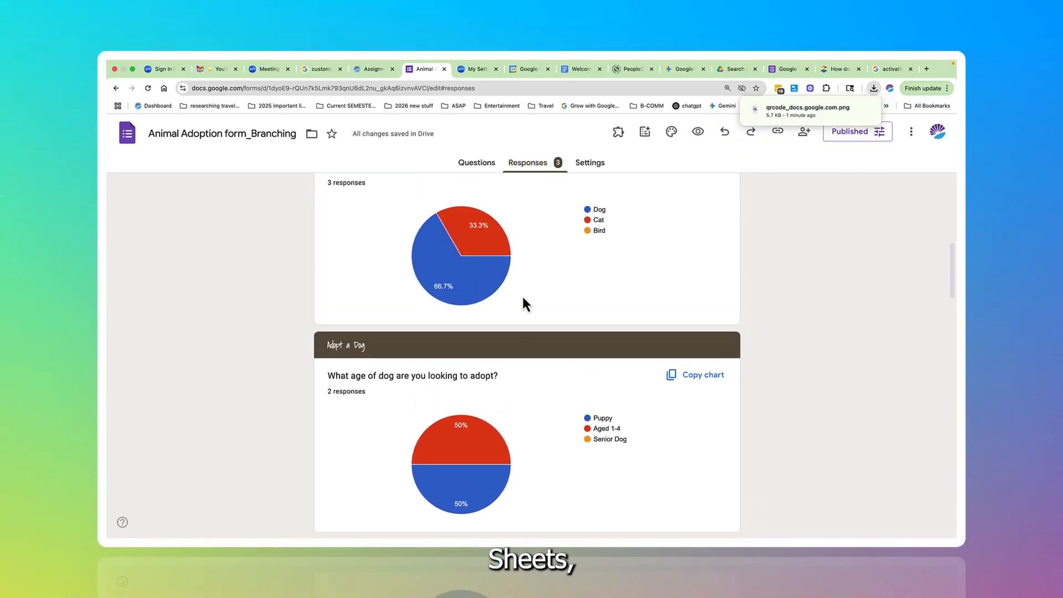
scroll(525, 304, "up", 8)
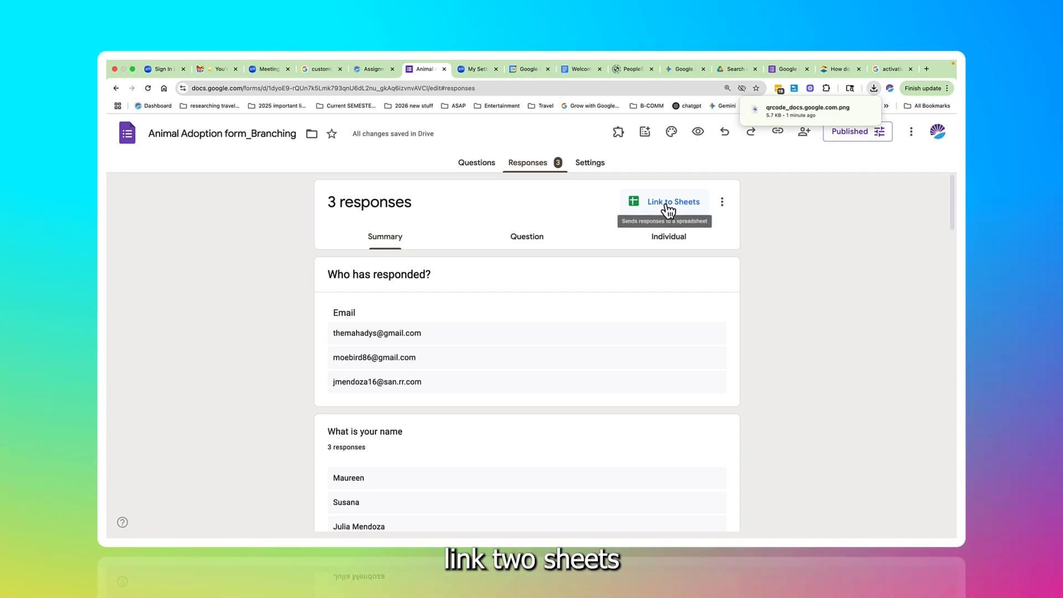
left_click(667, 213)
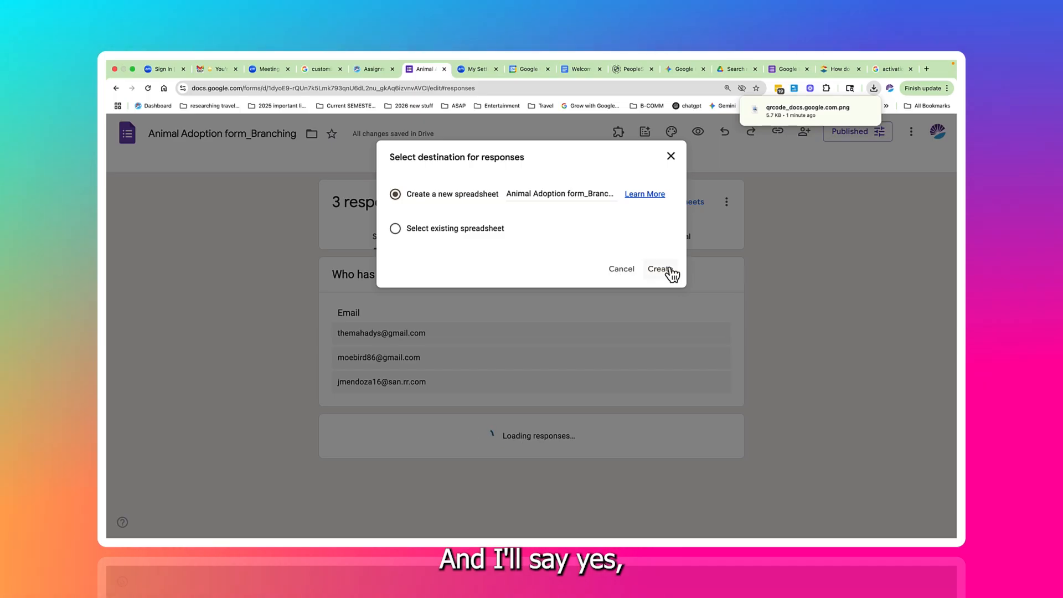
left_click(665, 271)
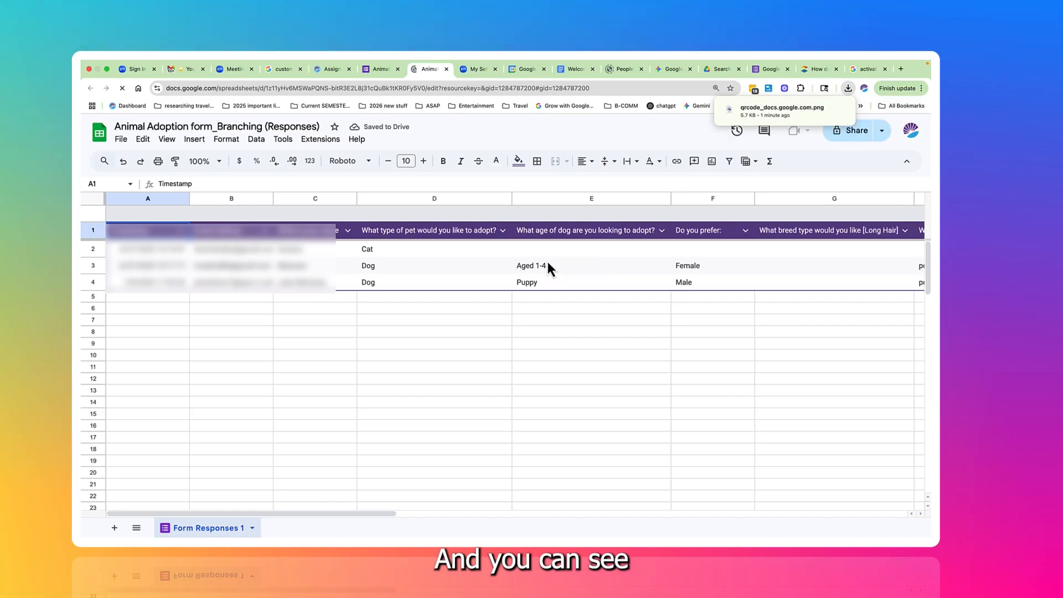
- Examine the answers across all question columns of the Form Responses 1 sheet, from pet type to the bird questions
scroll(525, 266, "right", 4)
scroll(525, 265, "right", 6)
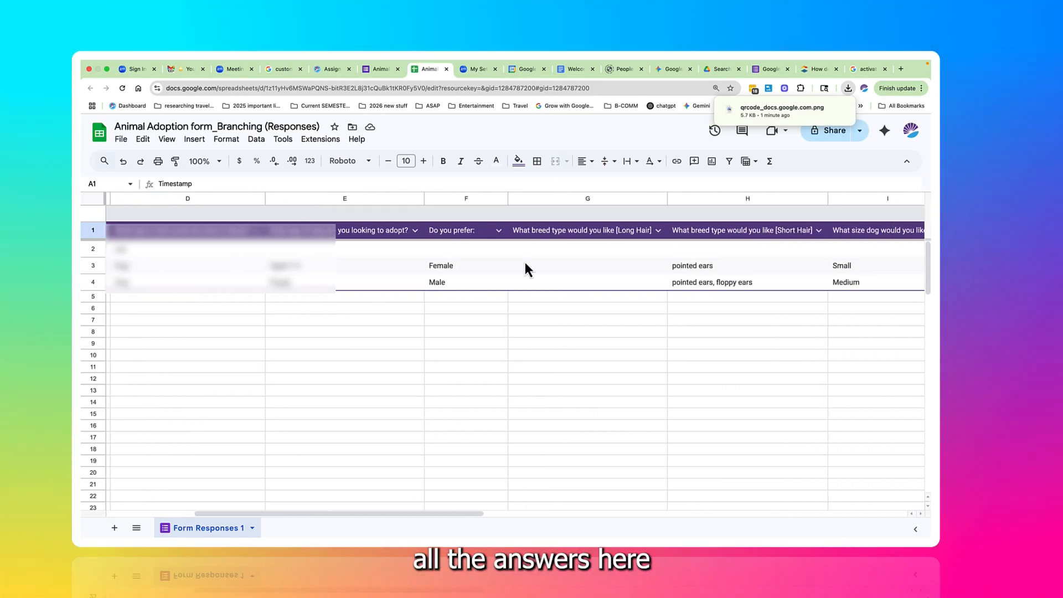
scroll(525, 269, "right", 5)
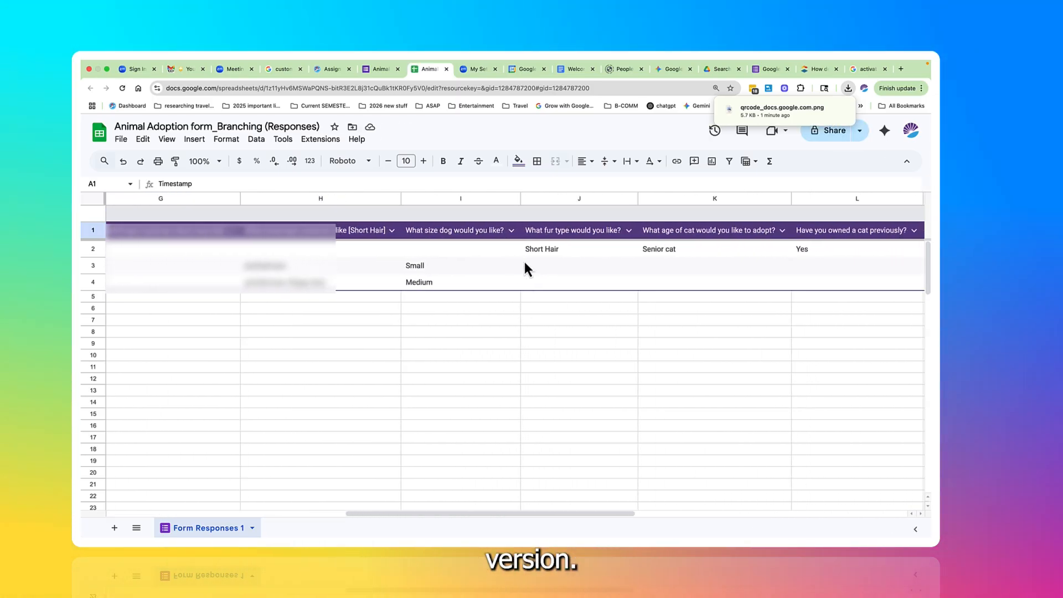
scroll(525, 269, "right", 2)
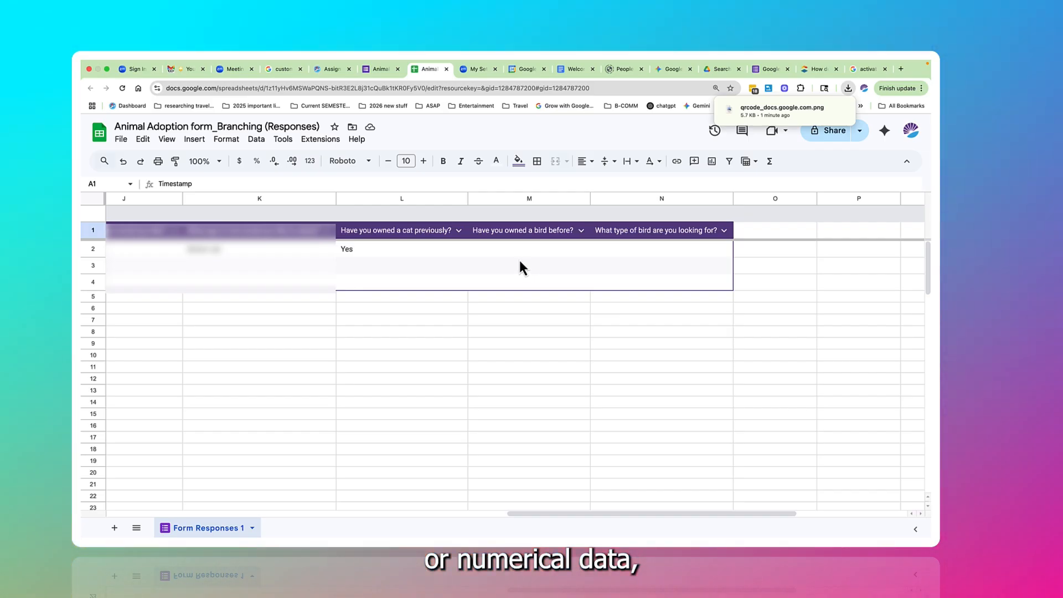
scroll(521, 262, "left", 6)
scroll(521, 263, "left", 1)
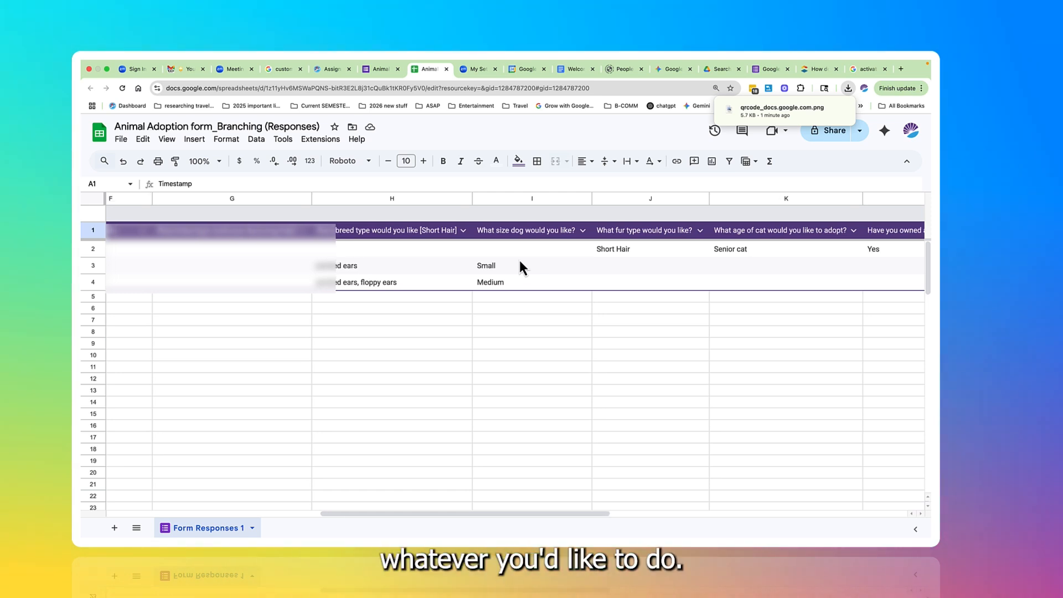
scroll(519, 261, "left", 8)
scroll(519, 261, "left", 2)
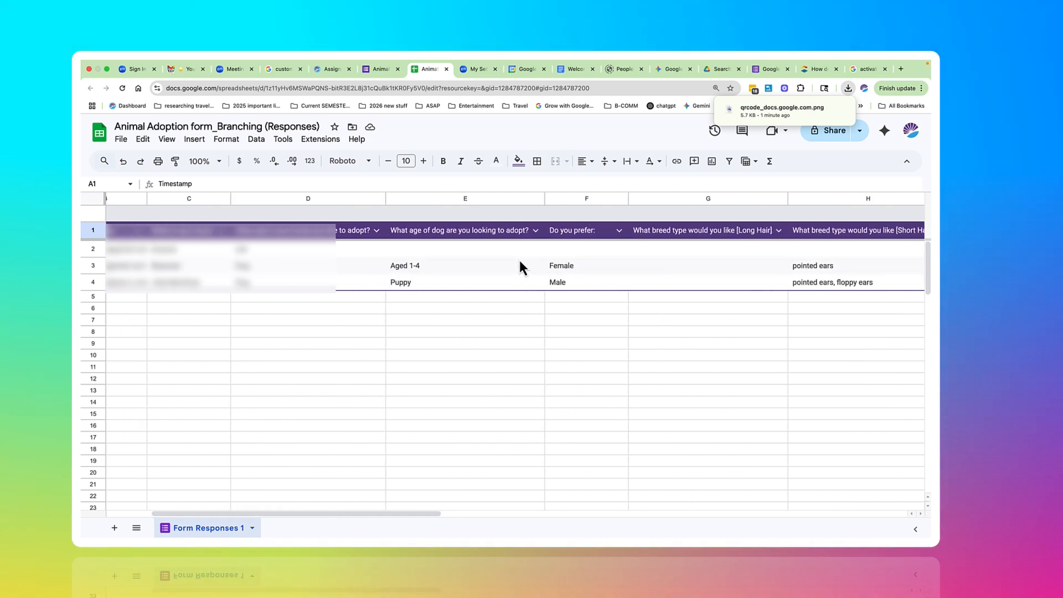
scroll(519, 260, "right", 1)
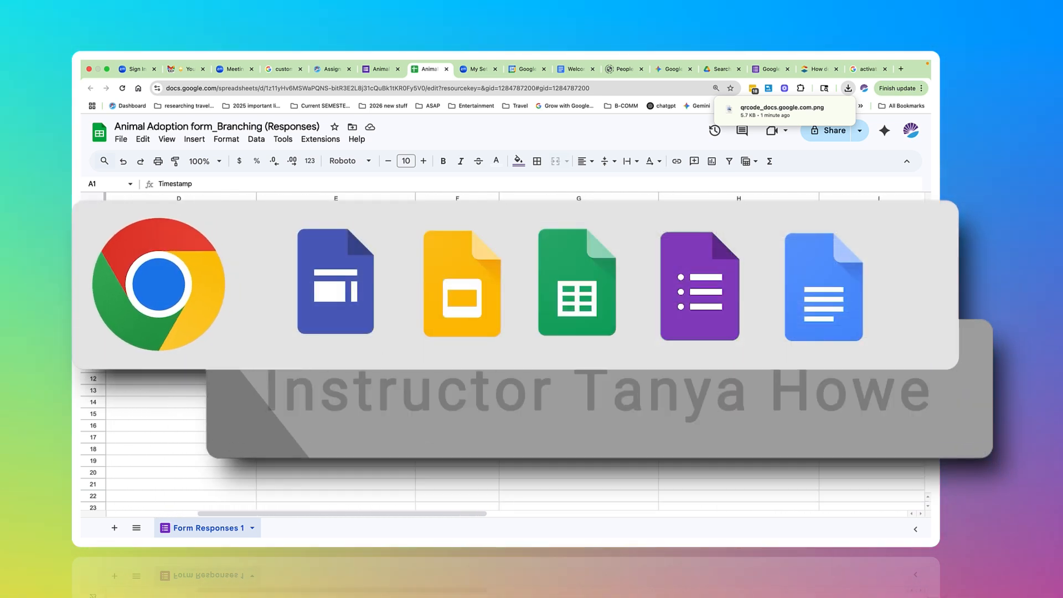